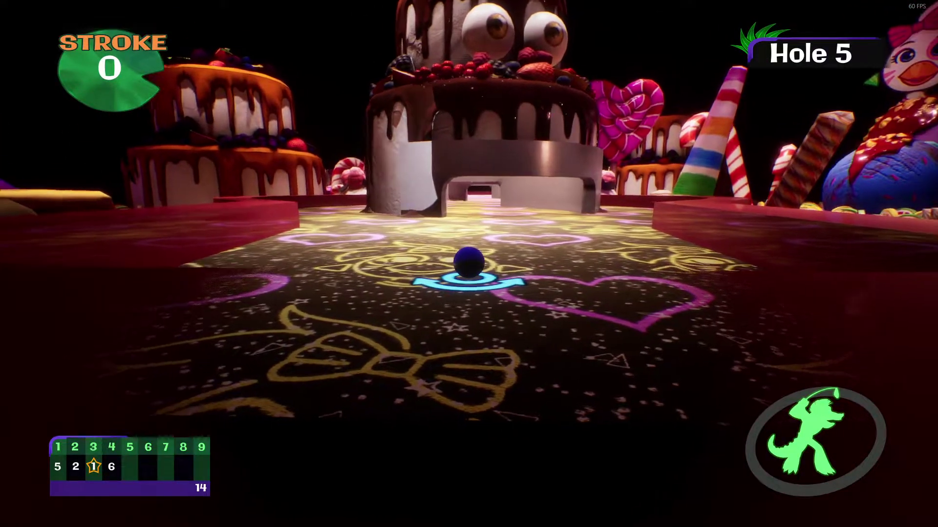
- Putt hole 5 in three strokes for par, then move to the hole 6 tee
key("space")
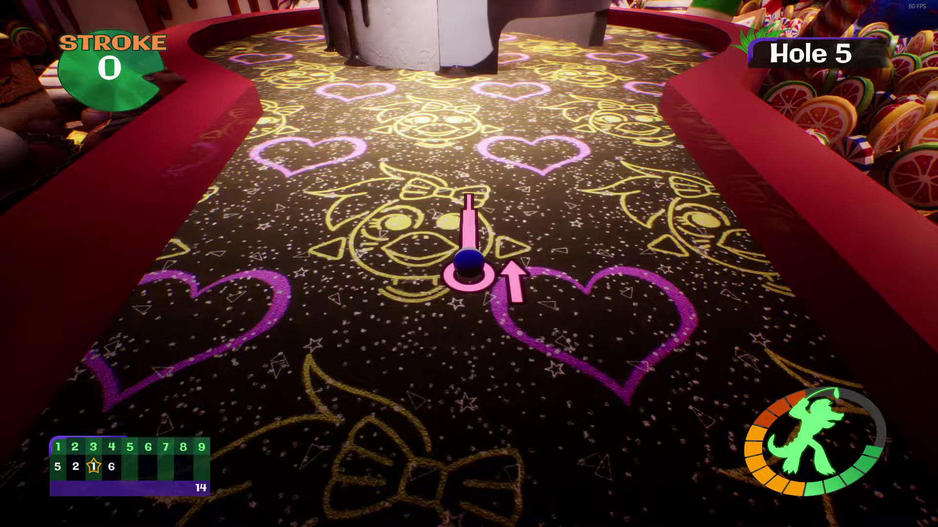
key("space")
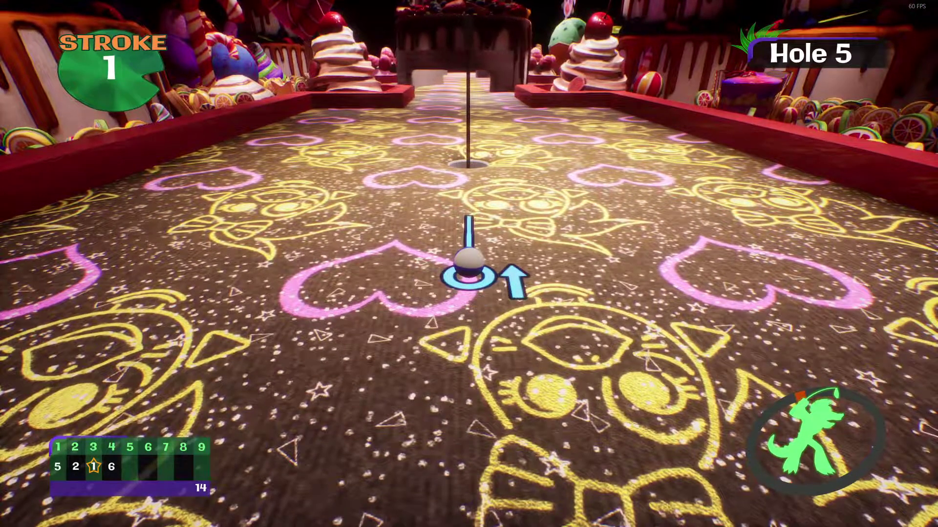
key("space")
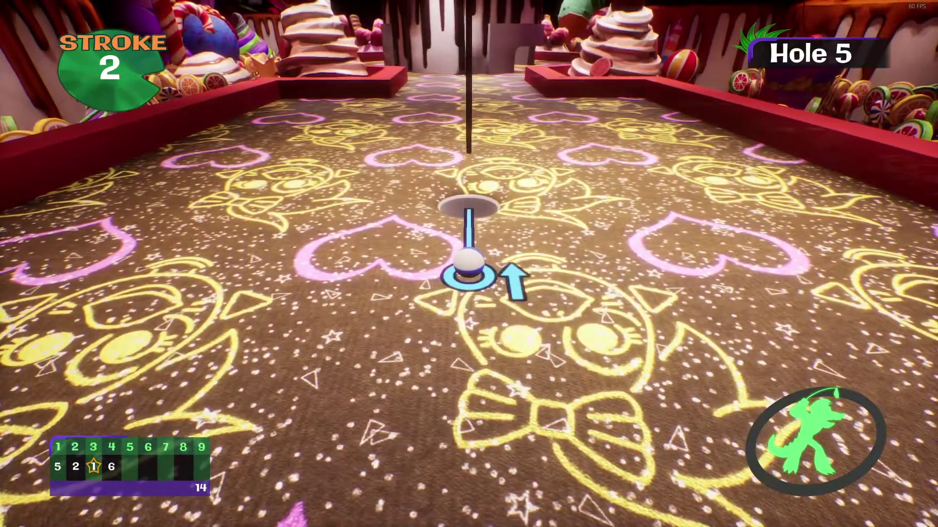
key("space")
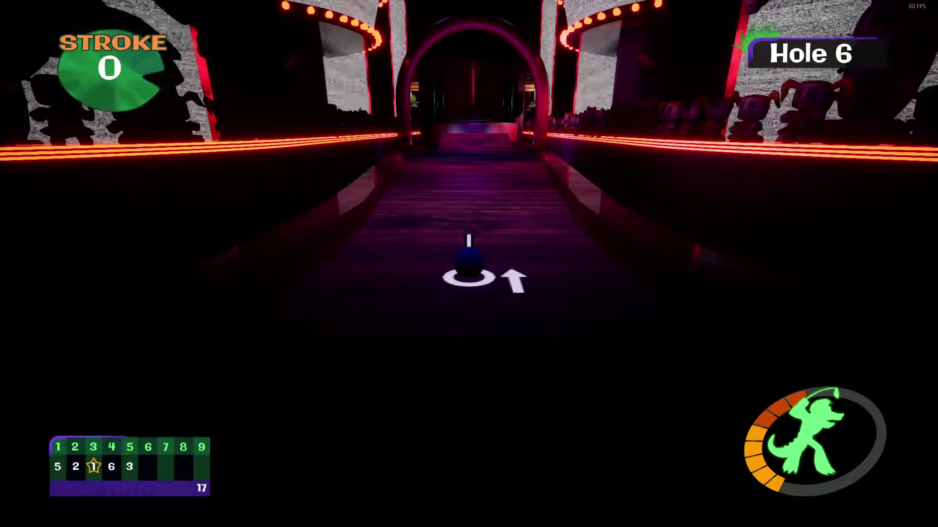
- Play hole 6 in seven strokes, bringing the total to 24
key("space")
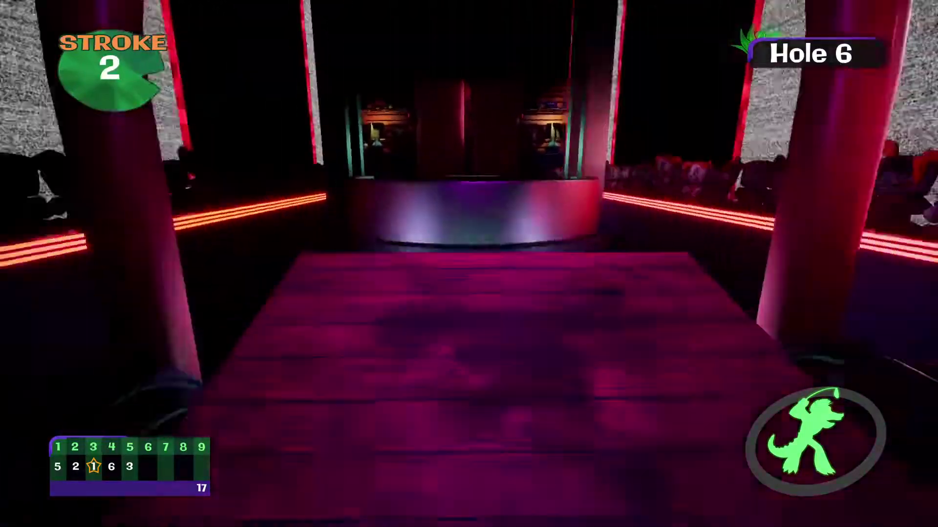
key("space")
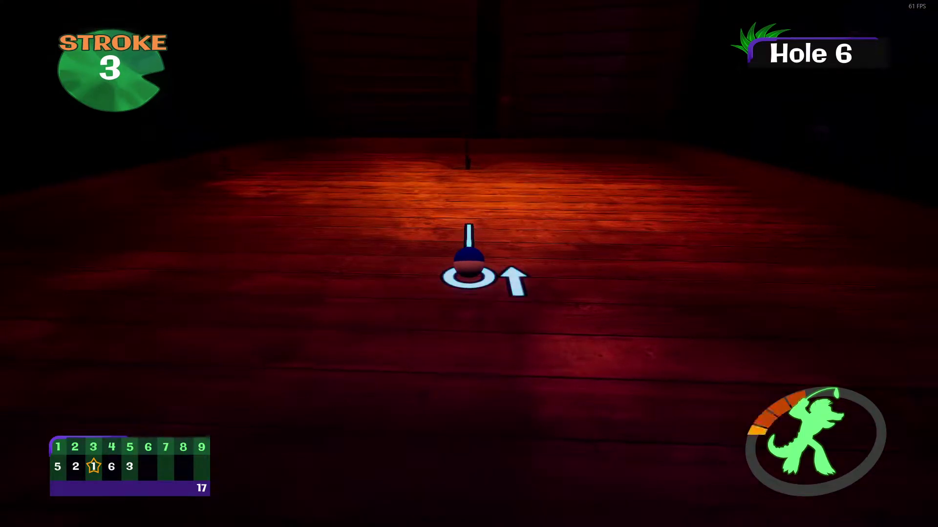
key("space")
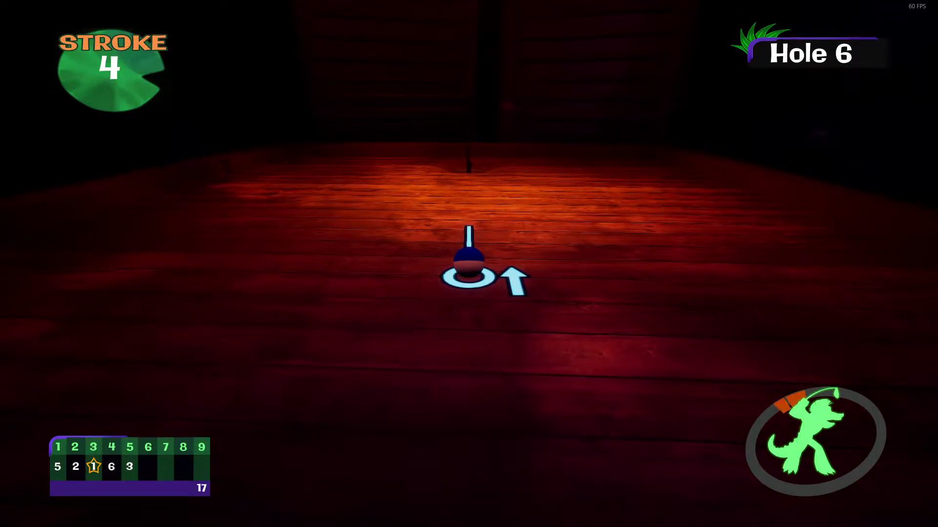
key("space")
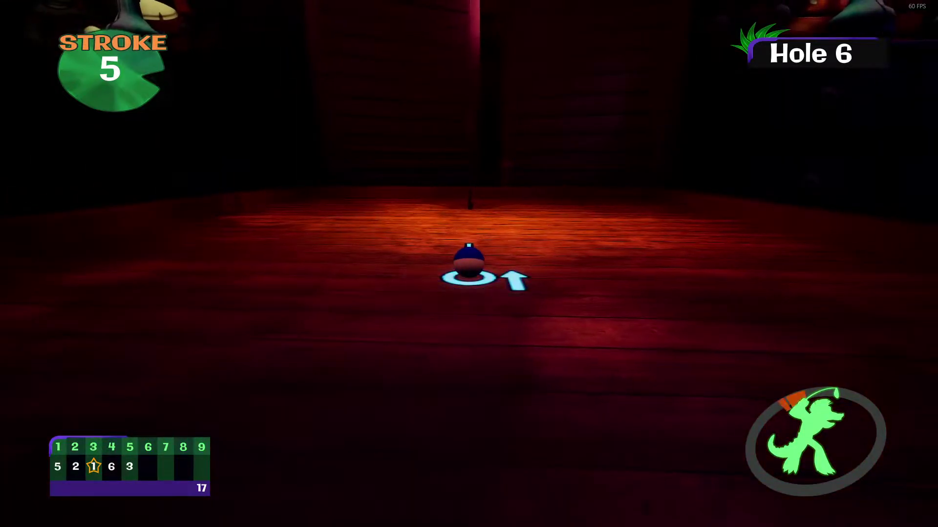
key("space")
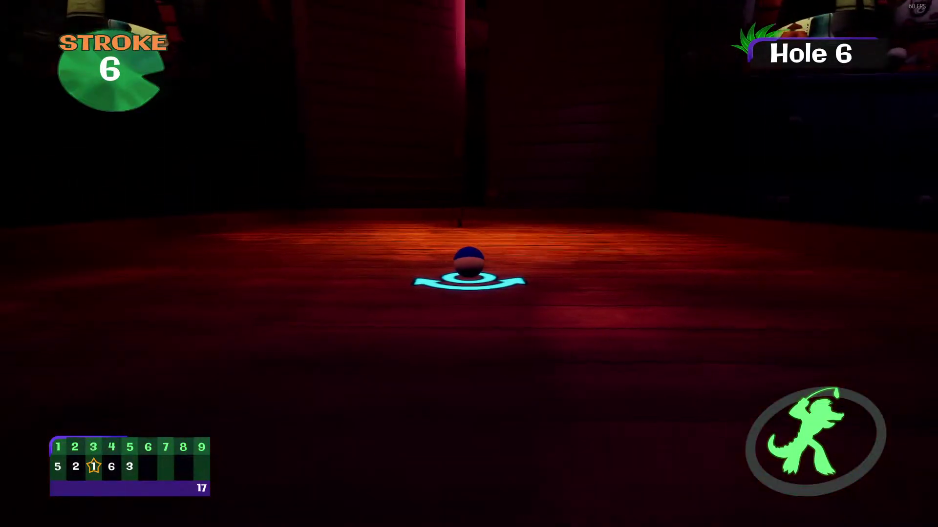
key("space")
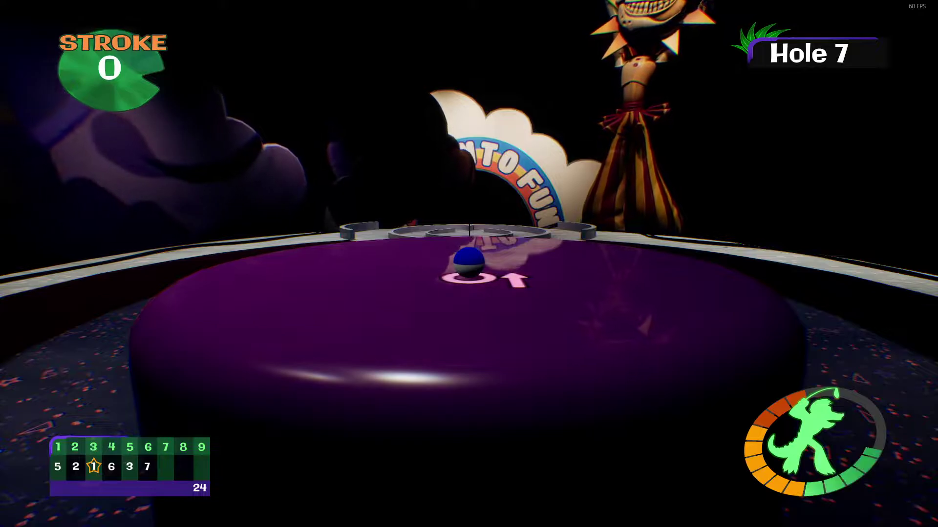
- Play hole 7 up the ramp and through the walls for a four-stroke bogey, total 28
key("space")
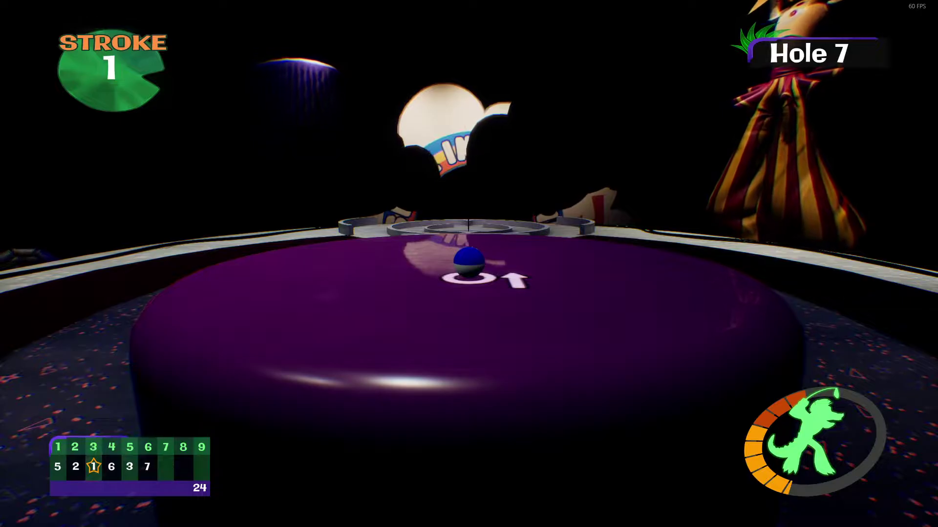
key("space")
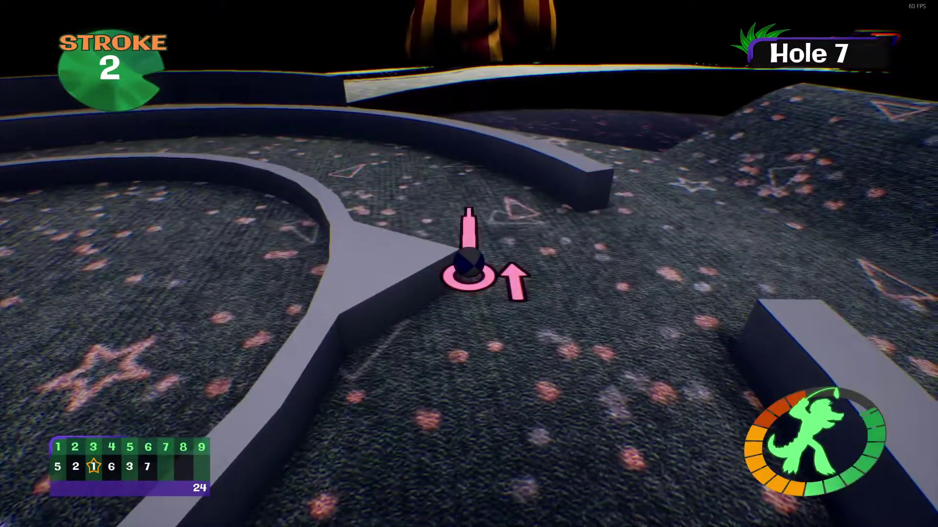
key("space")
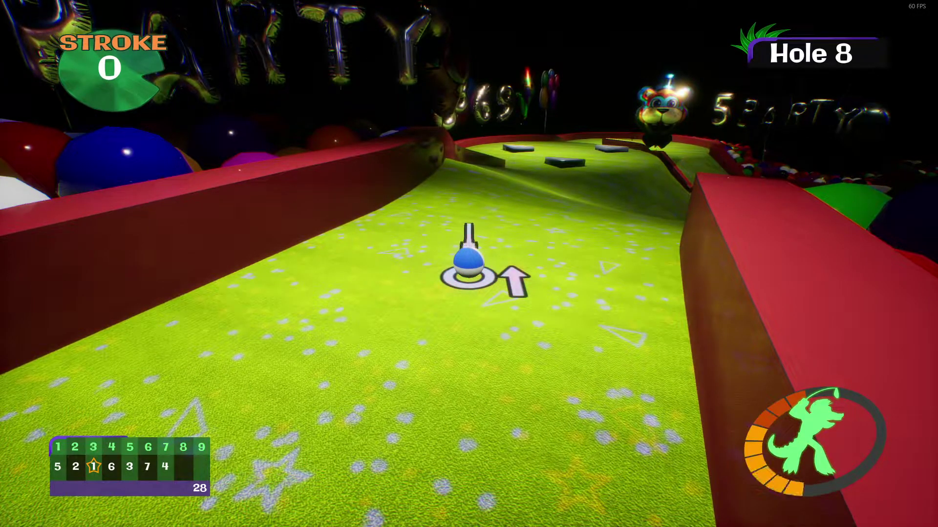
- Par hole 8 in three strokes, bringing the total to 31
key("space")
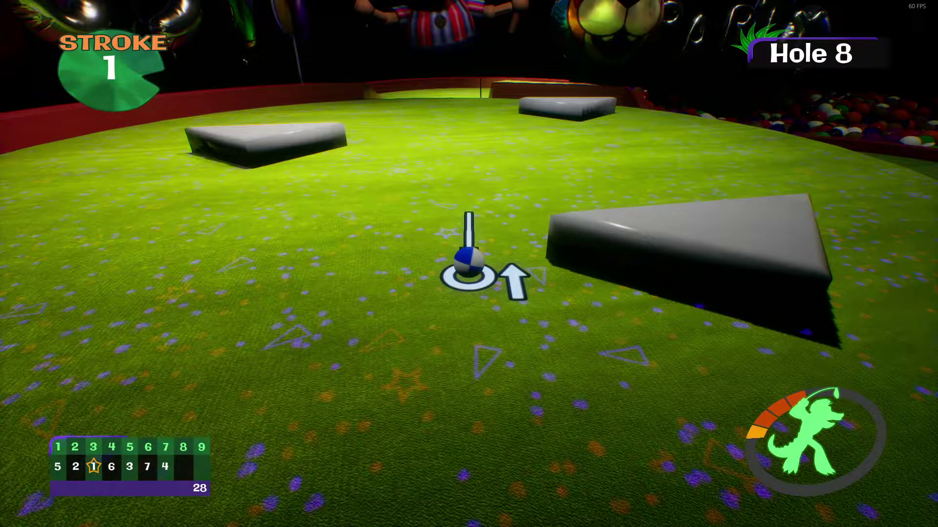
key("space")
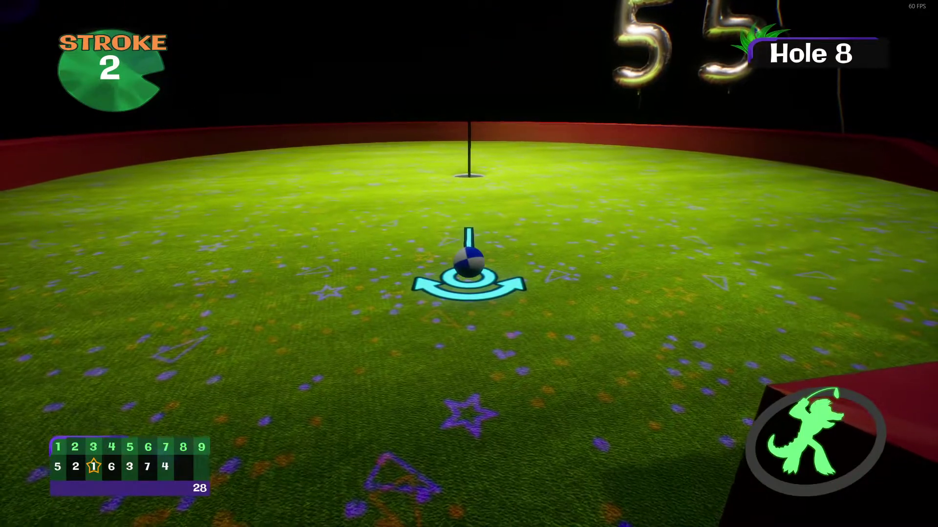
key("space")
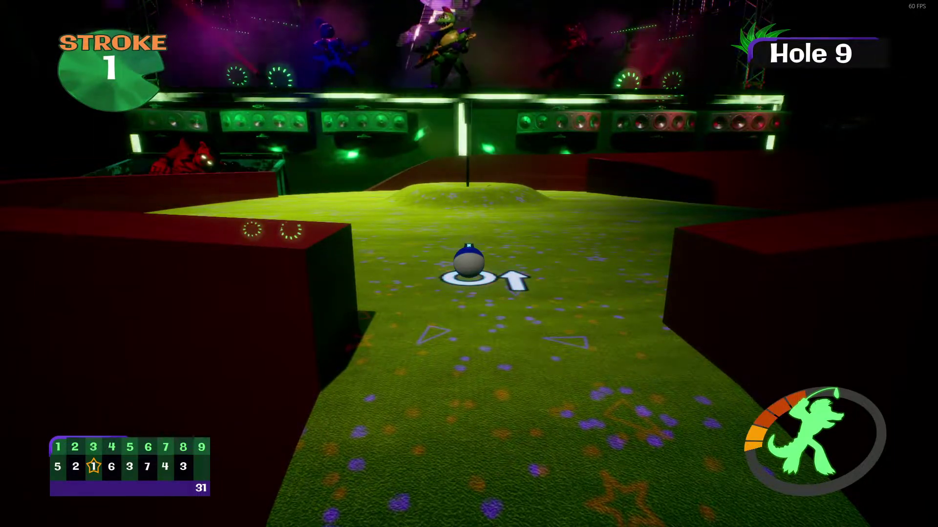
- Tee off, aim right toward the flag, and putt in for par, finishing Course 1 at 34
key("space")
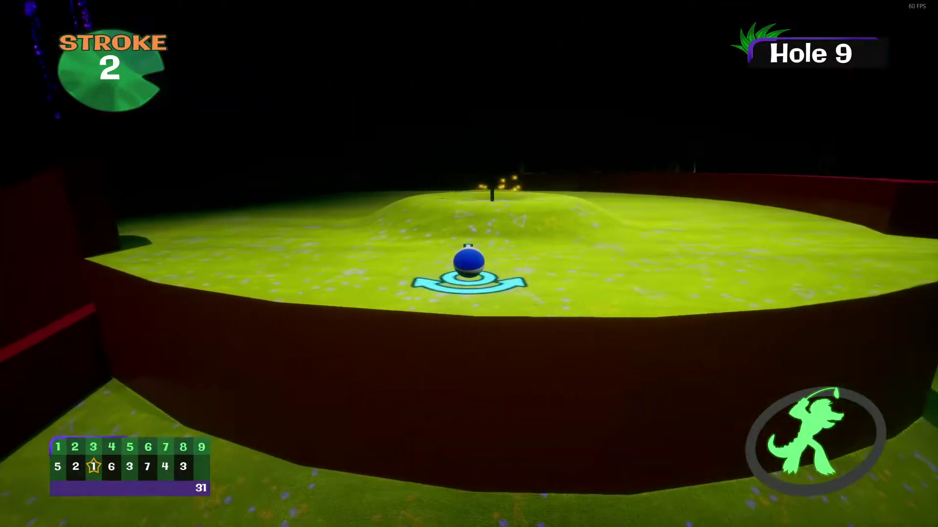
key("Right")
key("space")
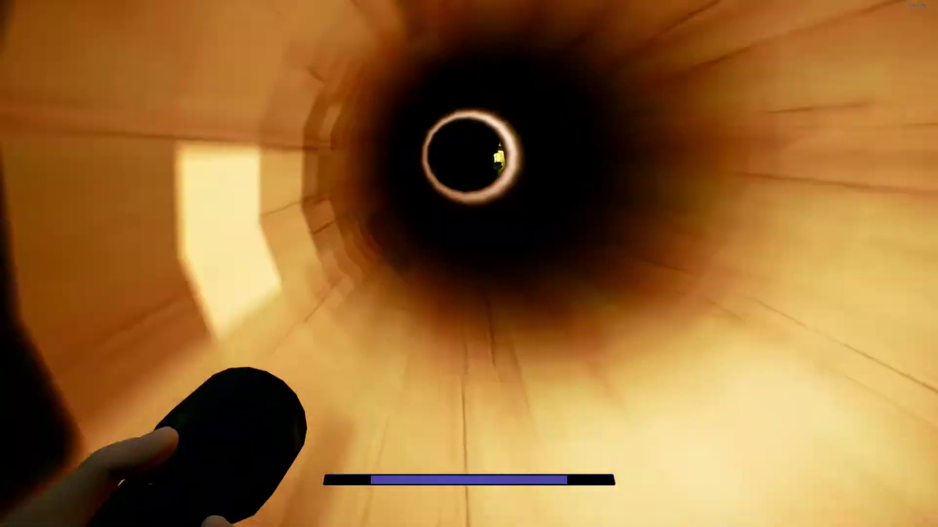
- Crawl through the tube with the flashlight off, then cross the porch and ball pit
key("w")
key("f")
key("w")
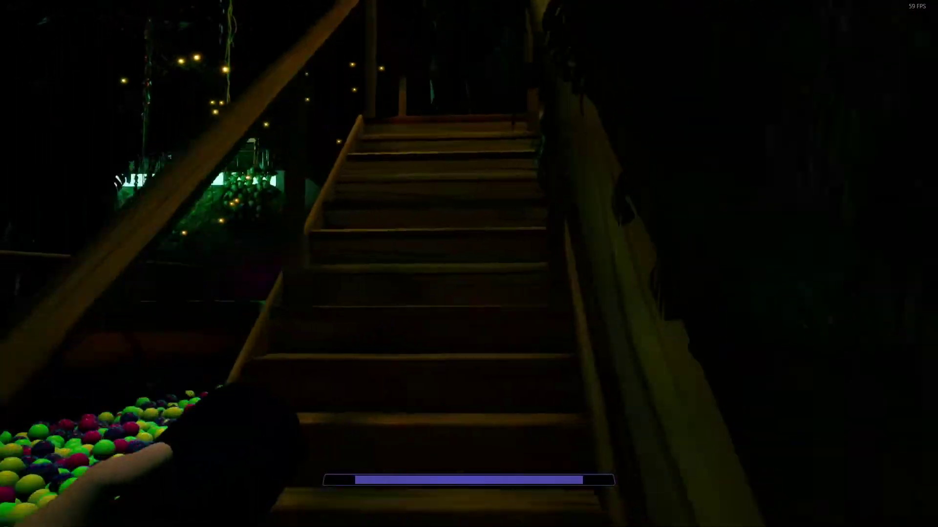
key("w")
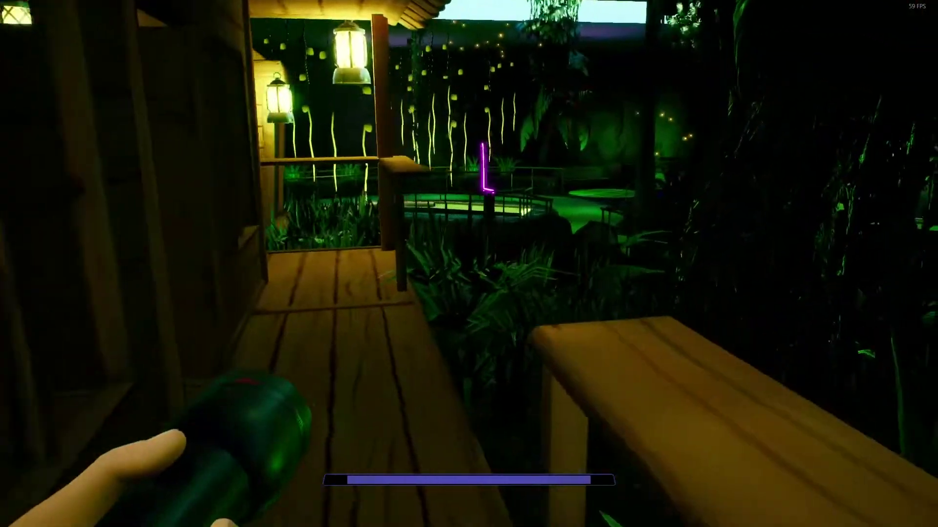
key("w")
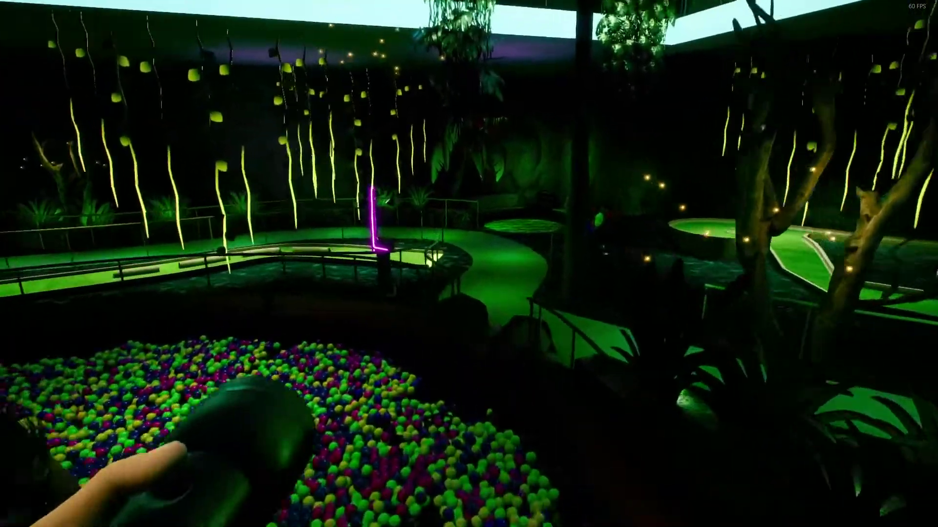
key("w")
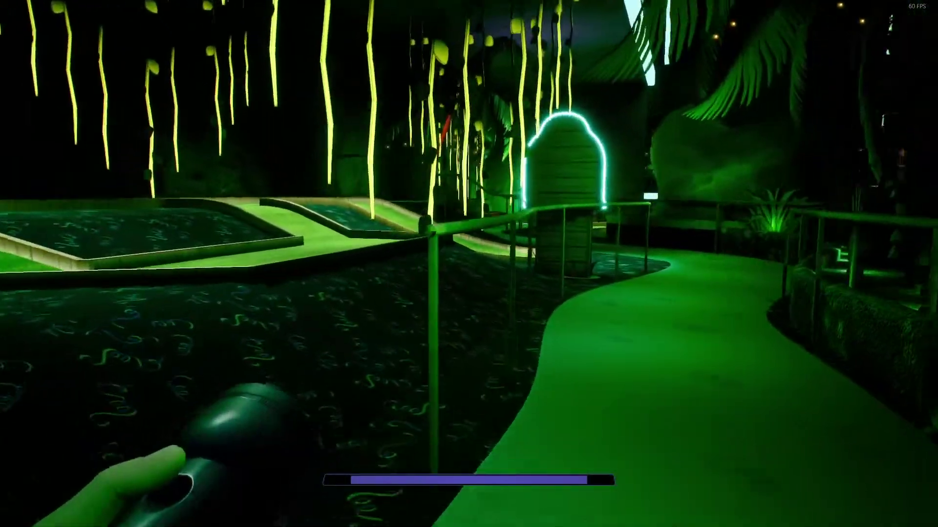
key("w")
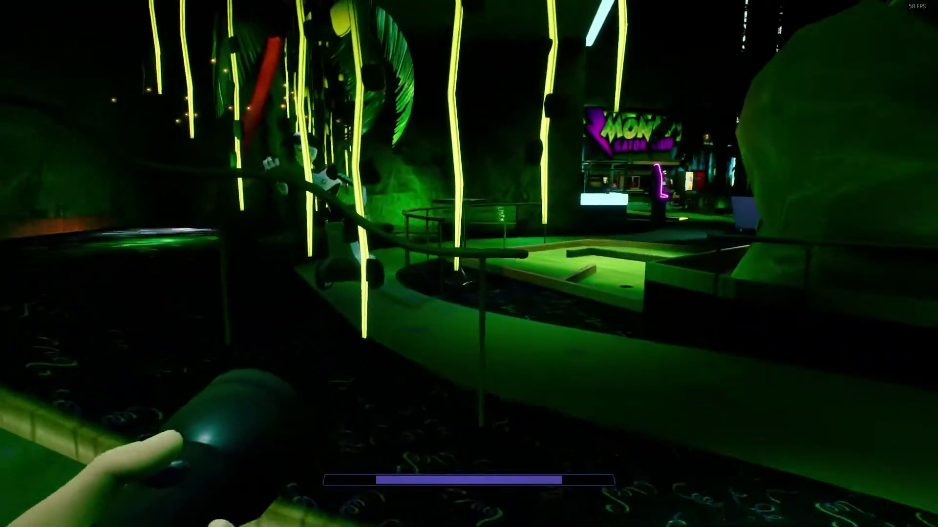
- Walk beside the golf course past Monty's Gator Grub to the hole 18 stairs
key("w")
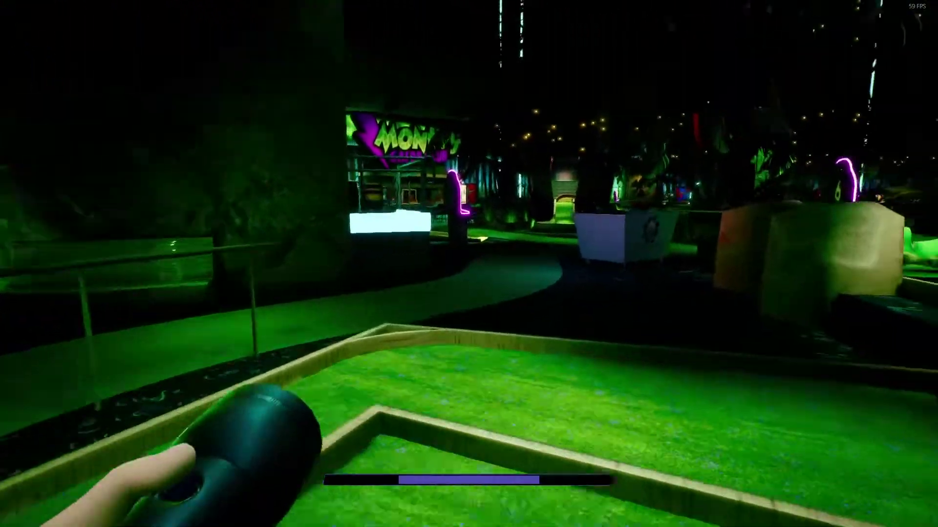
key("w")
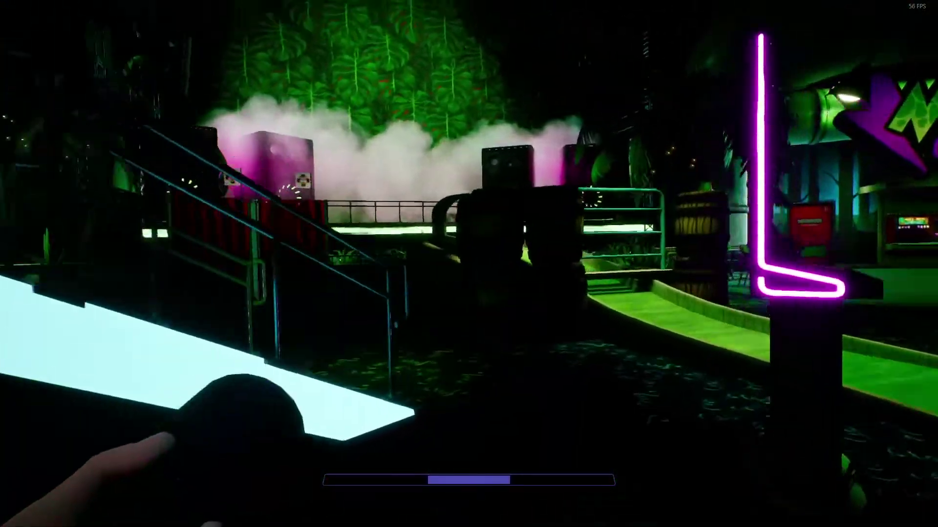
key("w")
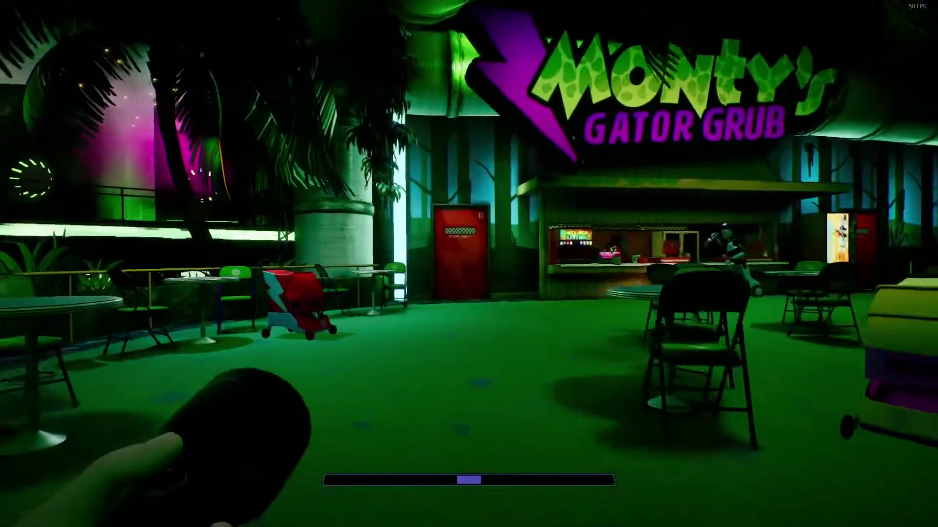
key("w")
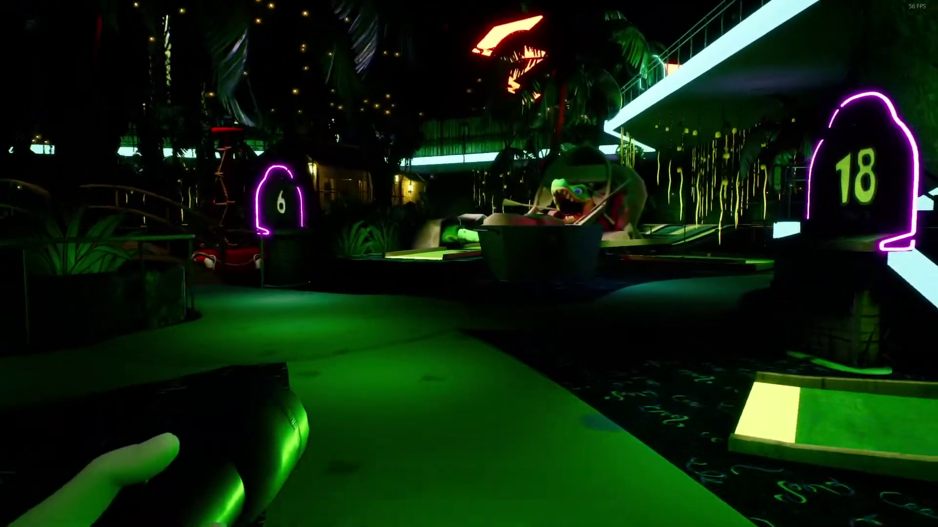
key("w")
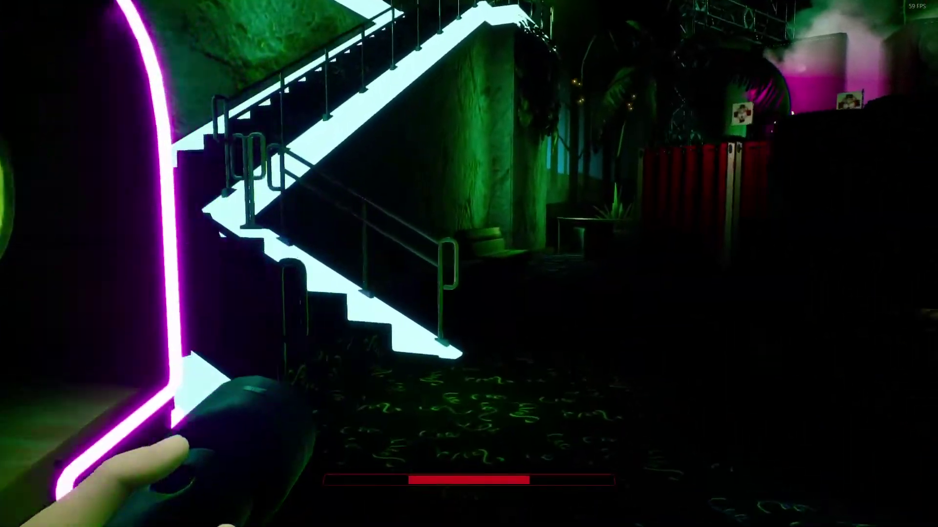
key("w")
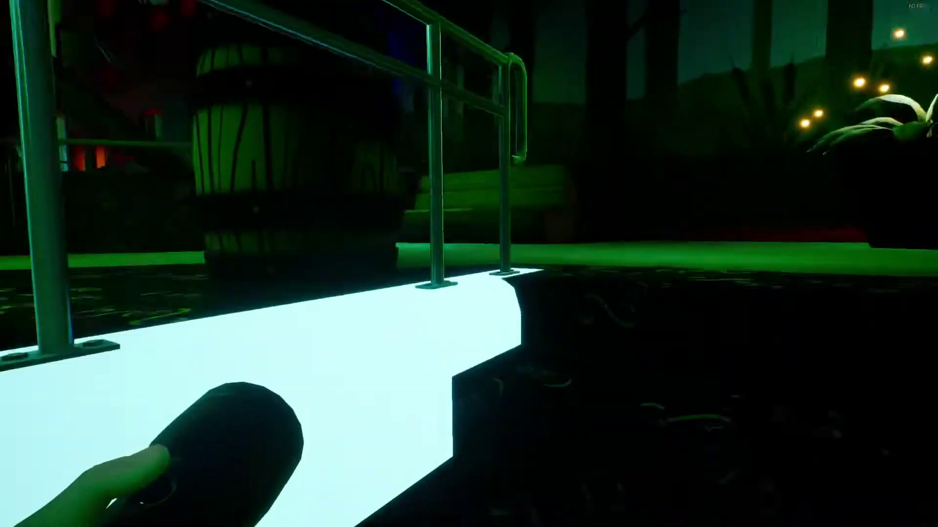
key("w")
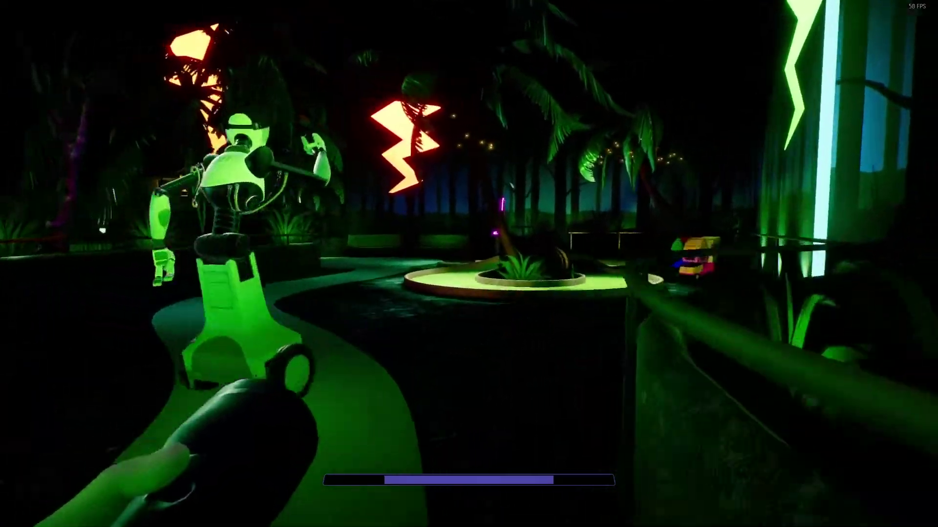
- Follow the green path past the hut and neon arch, and save at Save Your Spot
key("w")
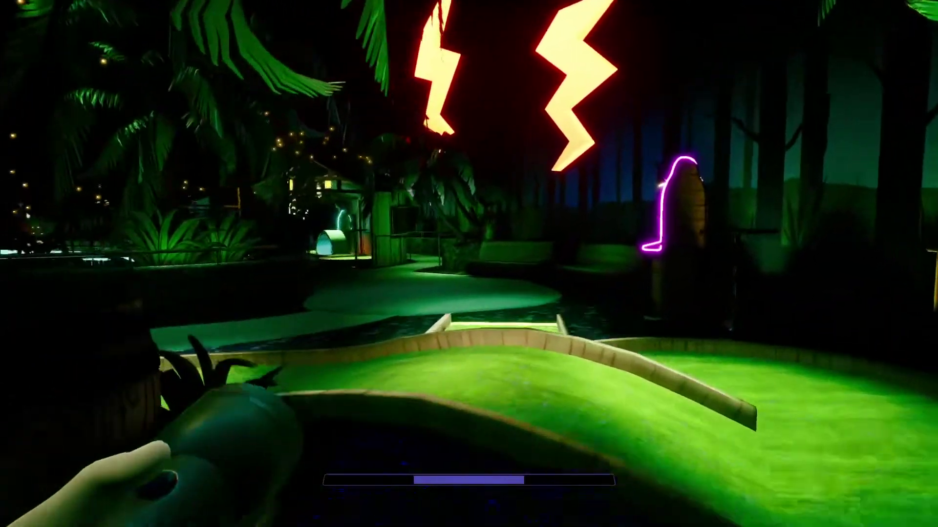
key("w")
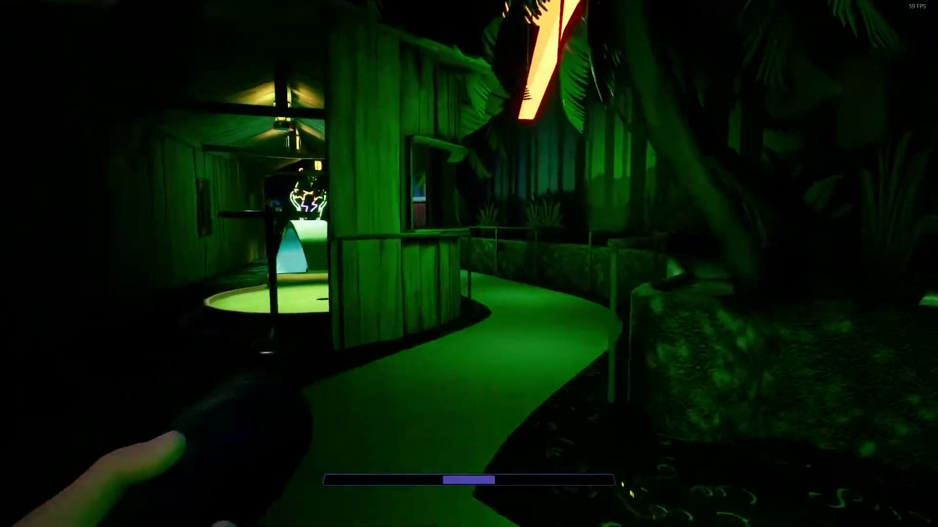
key("w")
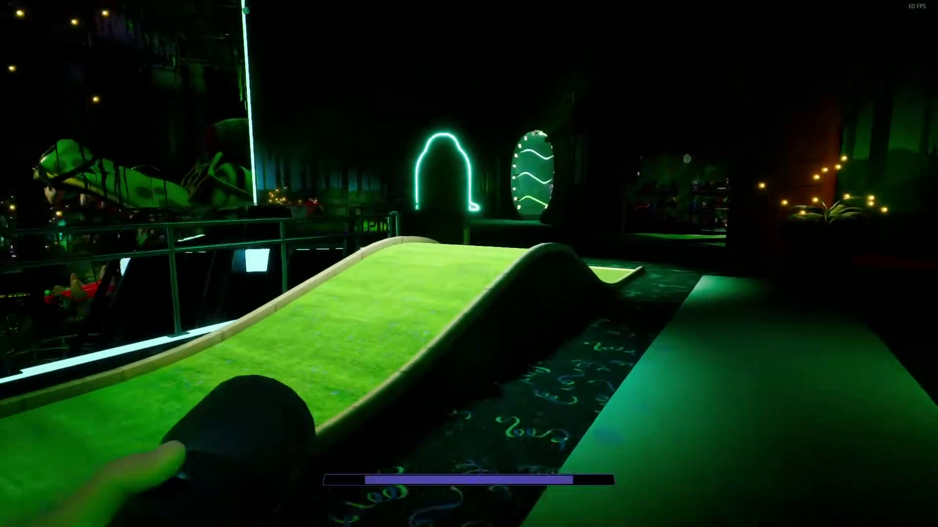
key("w")
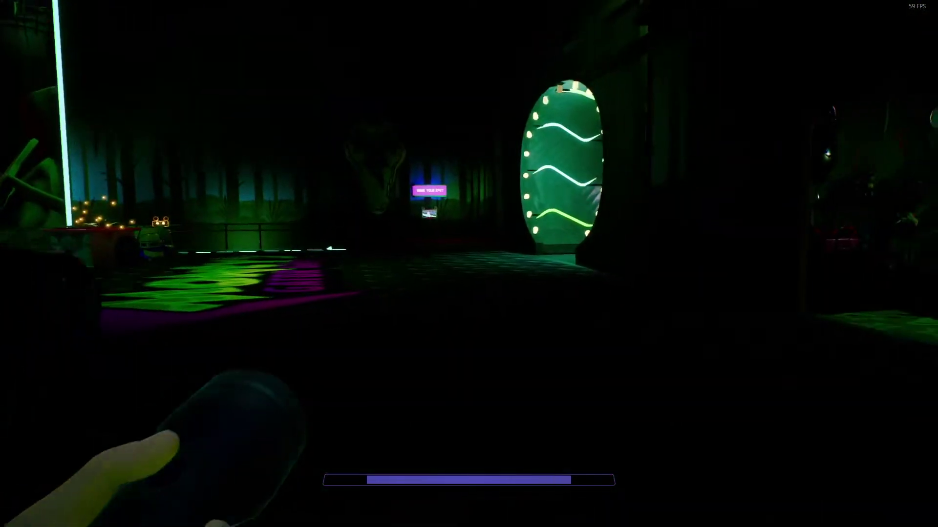
key("w")
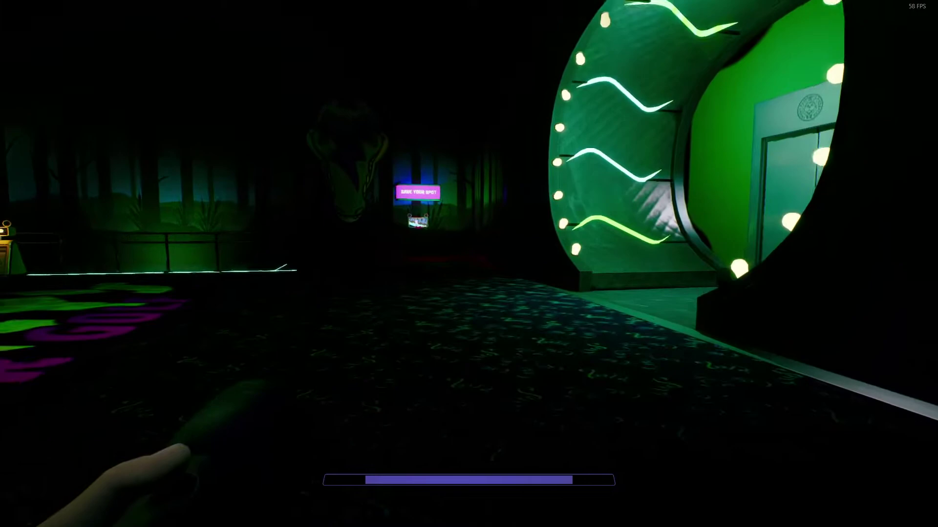
key("w")
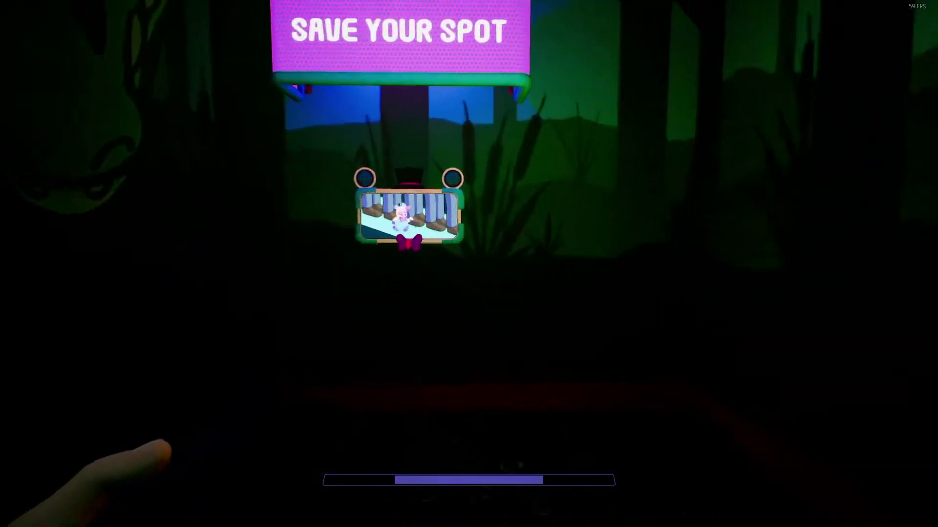
key("e")
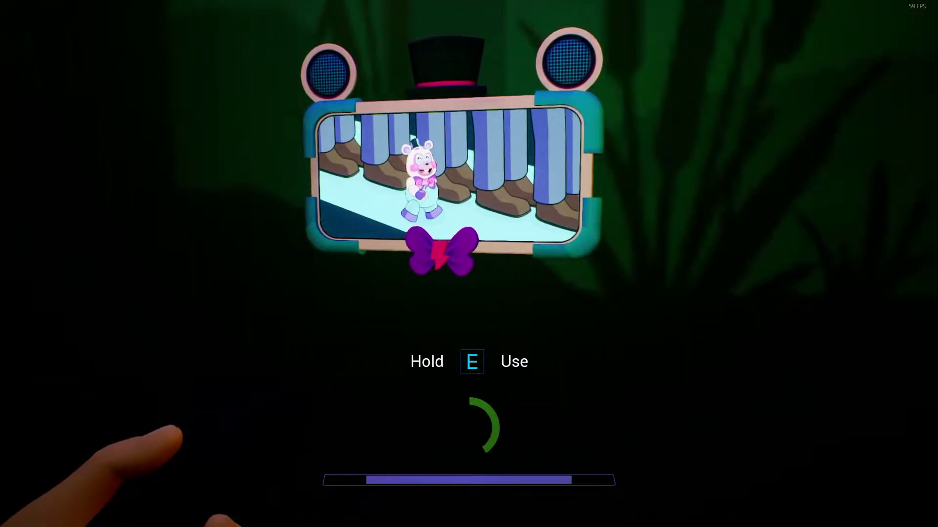
key("e")
key("e")
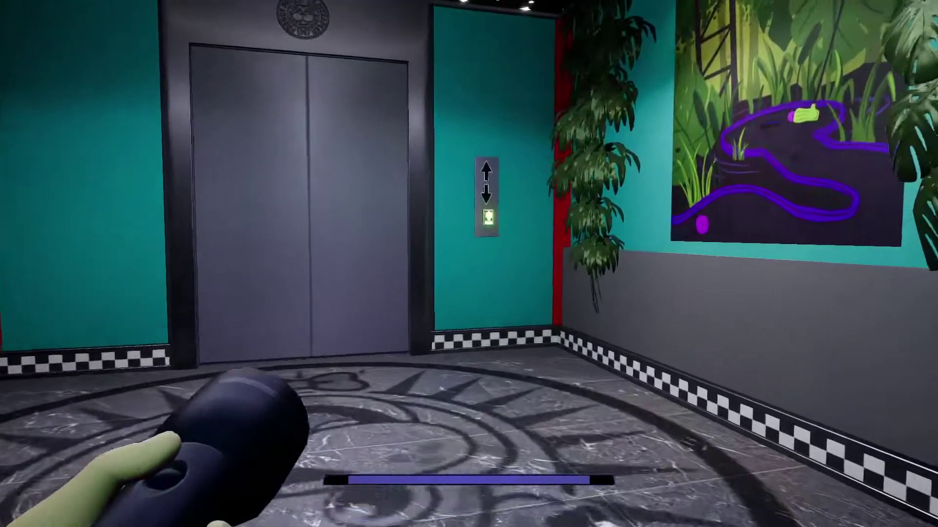
- Call the elevator and step out of it into the atrium
key("e")
key("s")
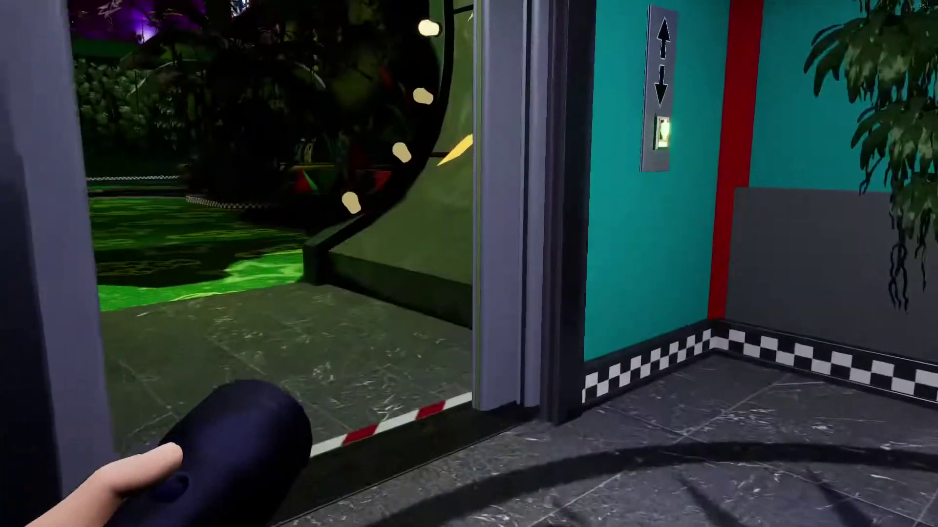
key("w")
key("shift")
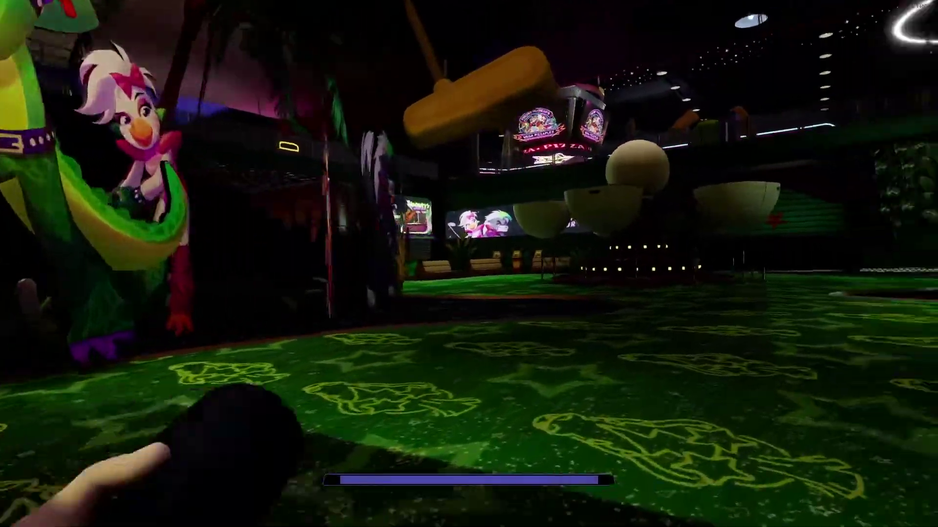
- Cross the atrium onto the prize stage, then back away from the prize pedestal
key("w")
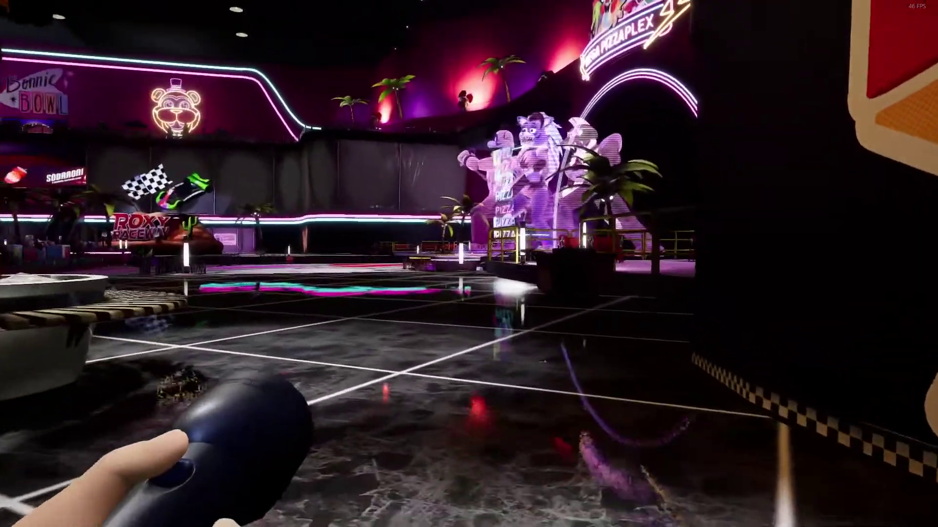
key("shift+w")
key("shift+w")
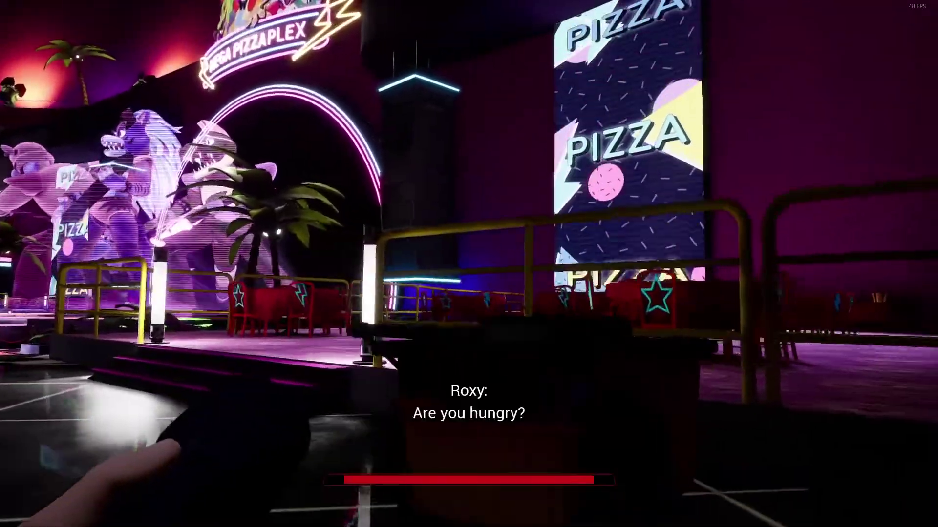
key("w")
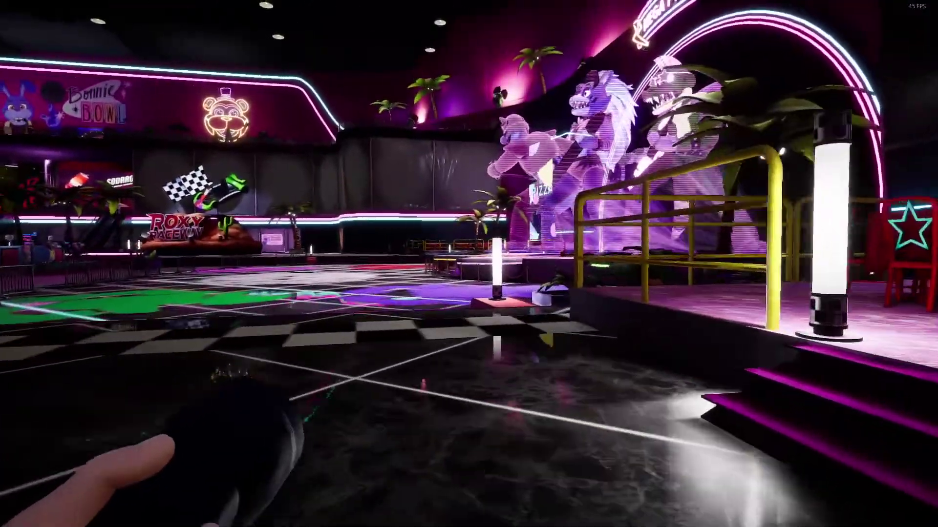
key("w")
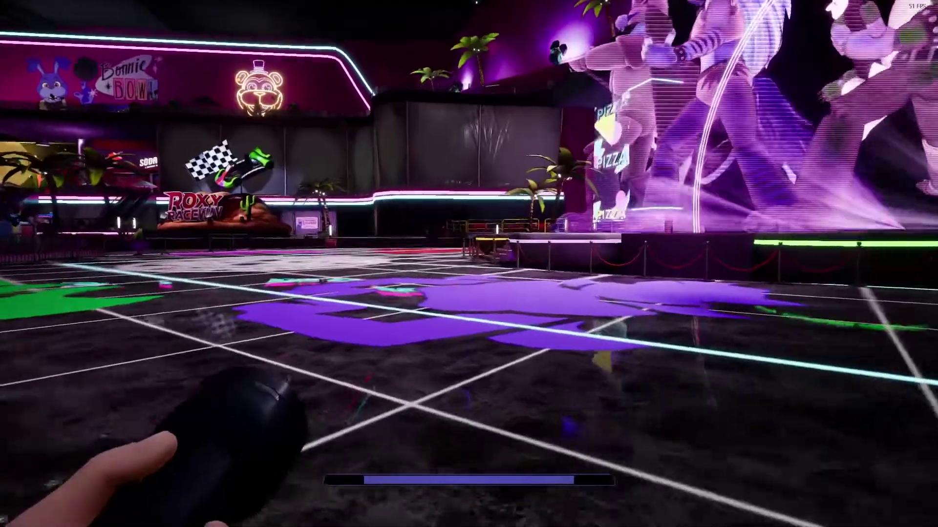
key("w")
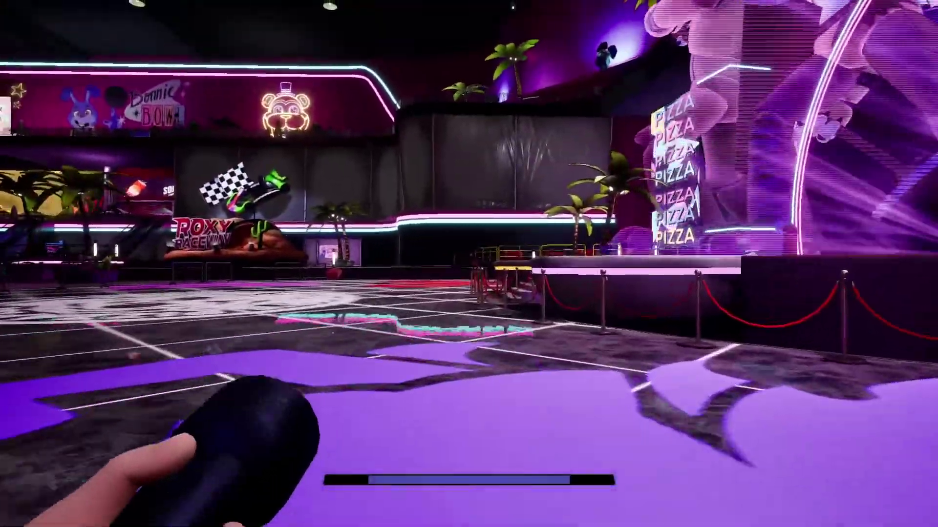
key("w")
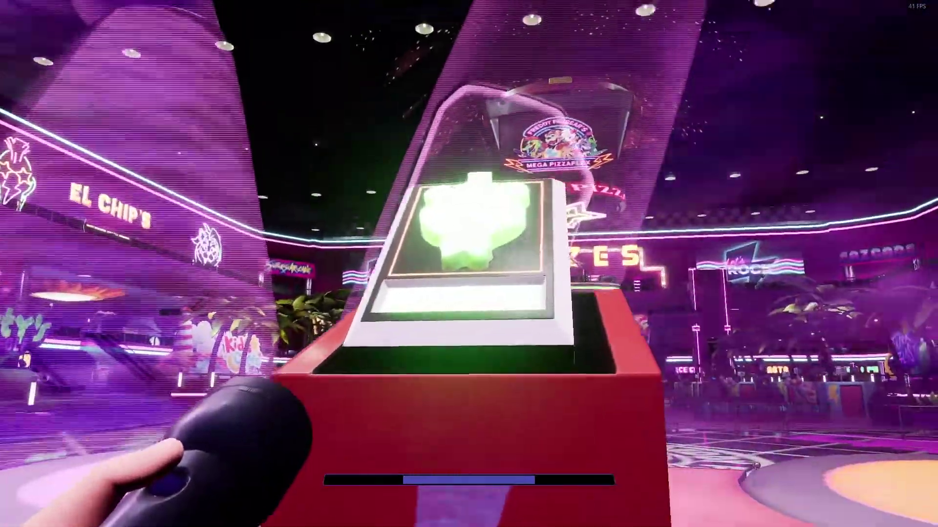
key("s")
key("s")
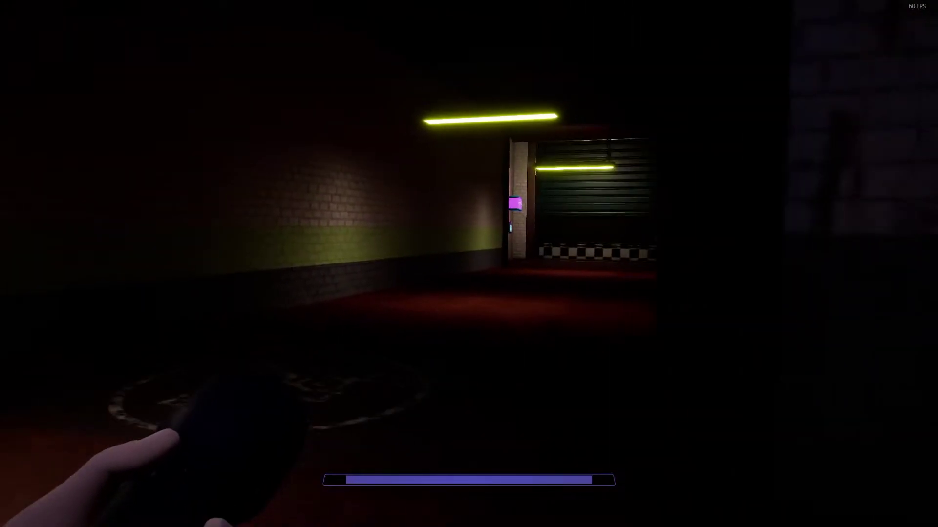
- Go through the dark back rooms to the upgrade computer and select an arm upgrade
key("w")
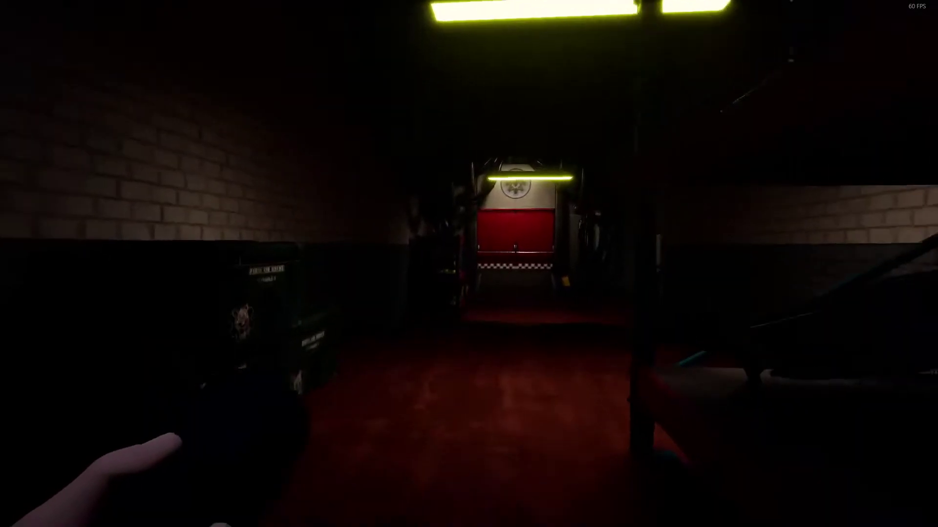
key("shift")
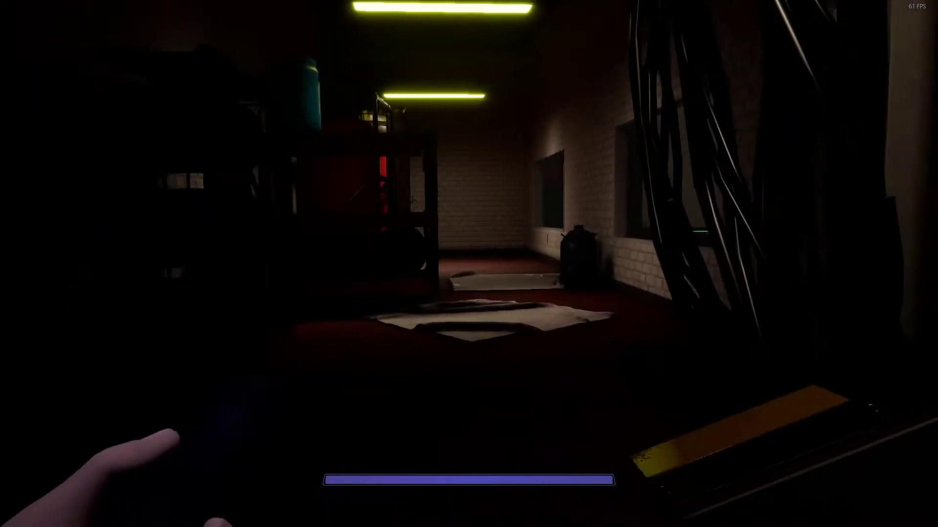
key("w")
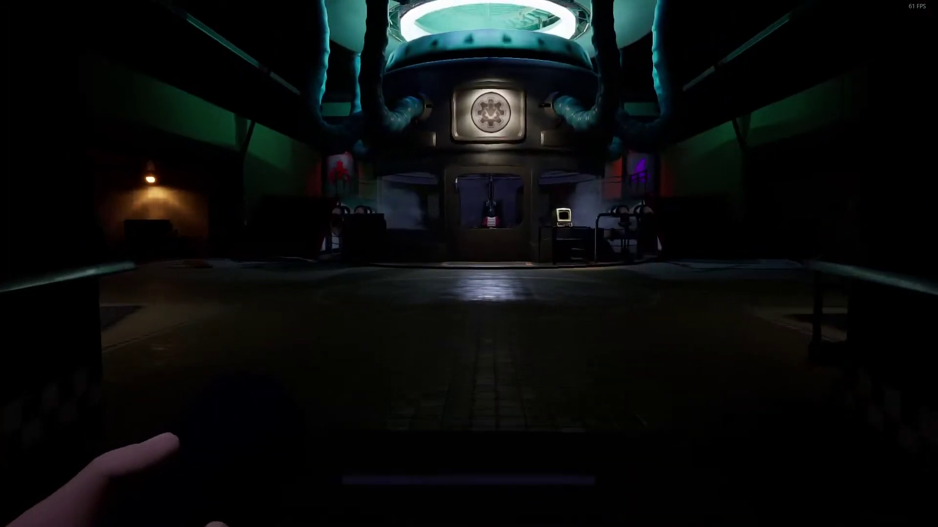
key("shift")
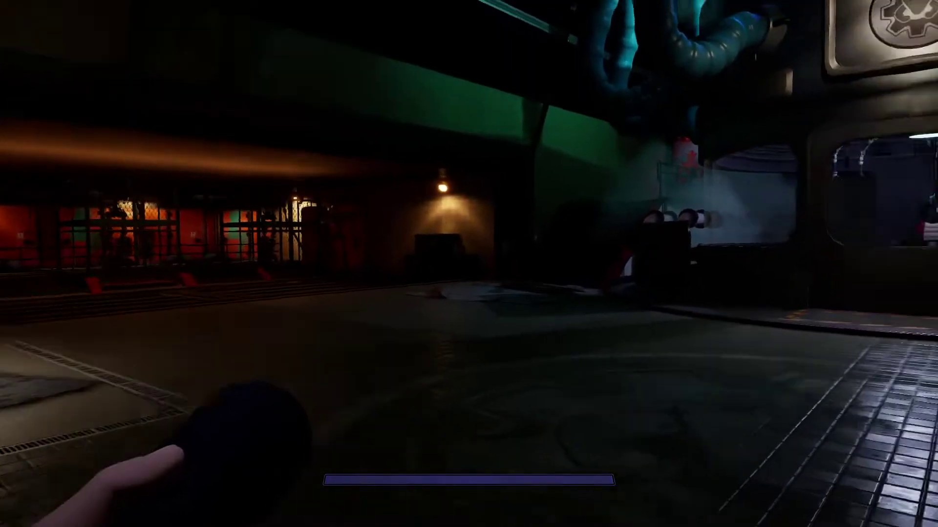
key("w")
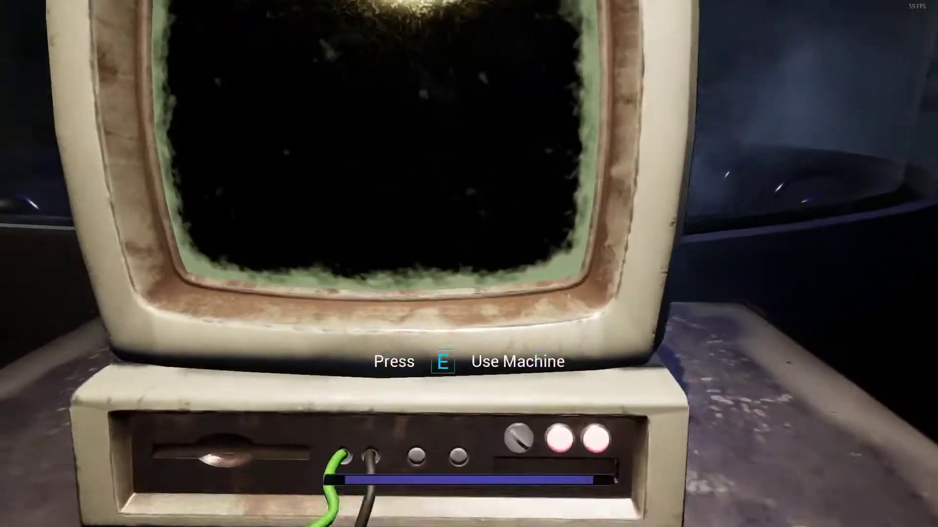
key("e")
left_click(469, 211)
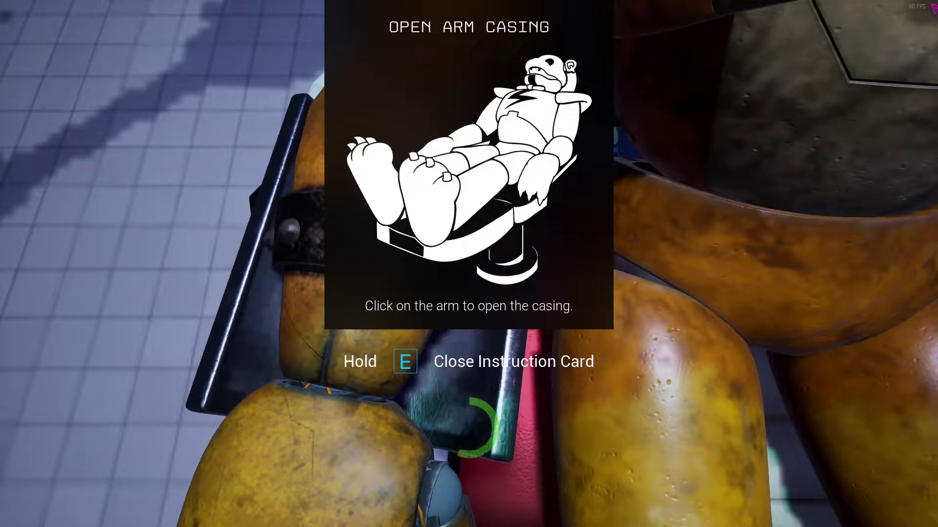
- Unplug the lit wire connections and pull the old claws out of the arm
key("e")
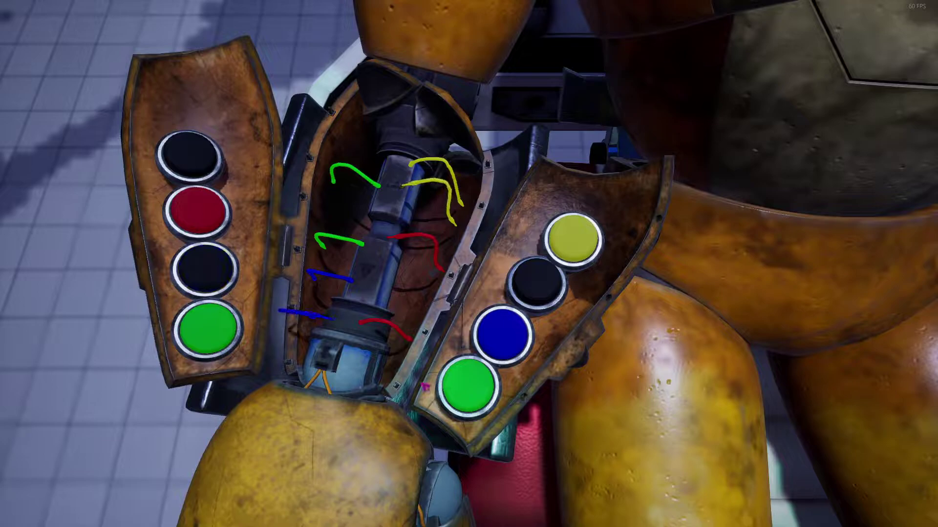
left_click(466, 390)
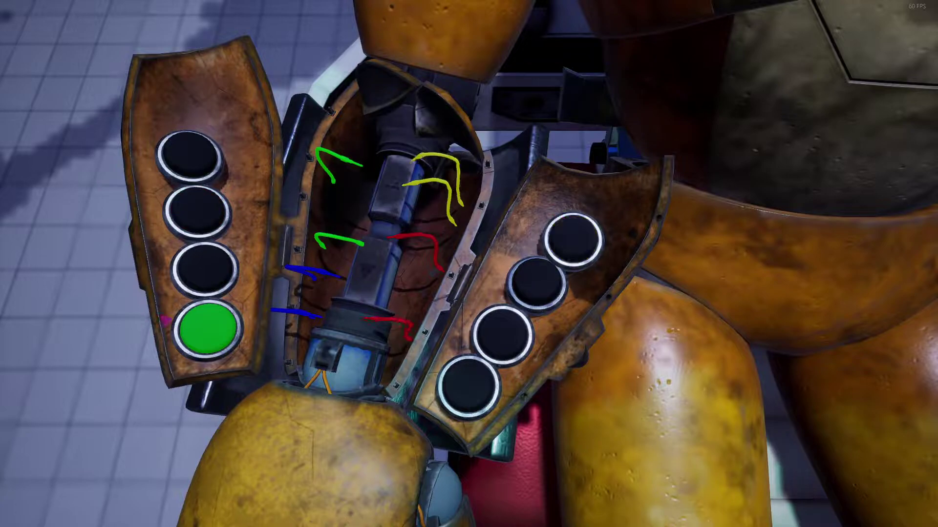
left_click(207, 328)
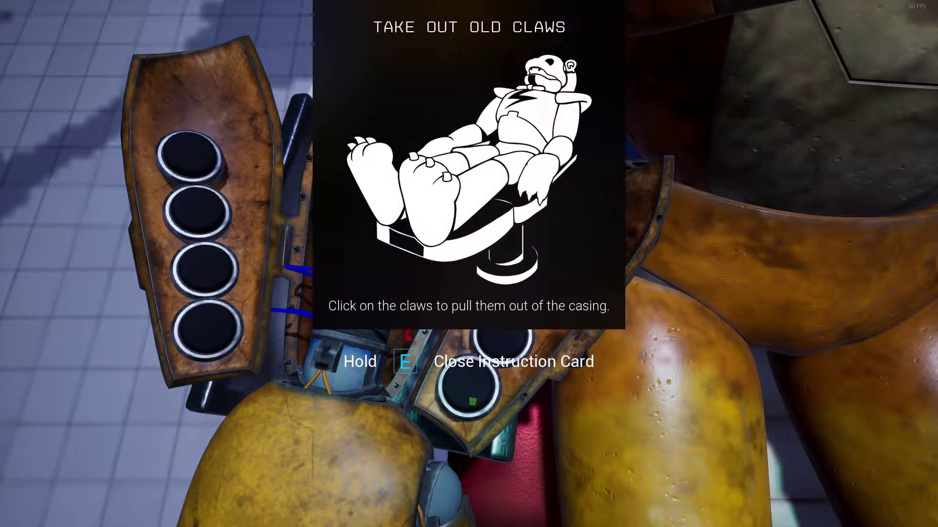
key("e")
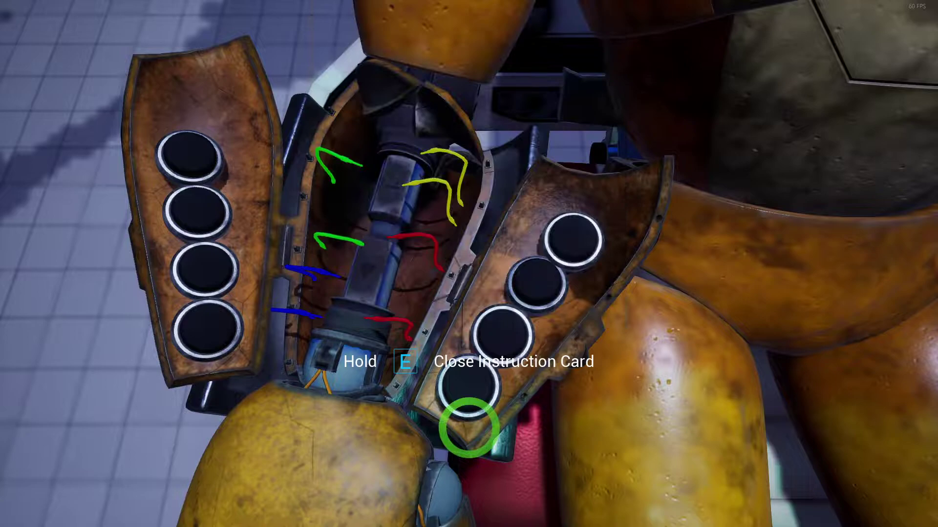
left_click(470, 429)
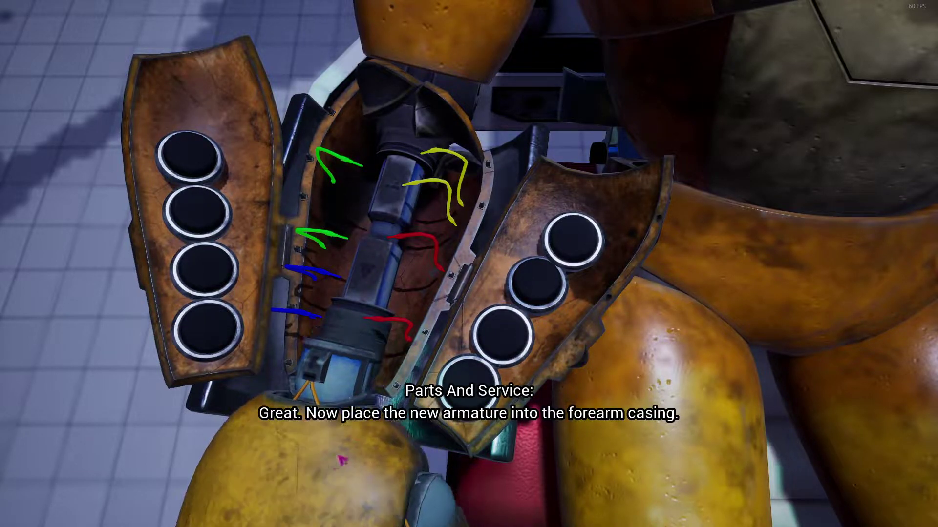
- Fit the new armature, reconnect the matching coloured wires, and close the forearm casing
left_click(323, 456)
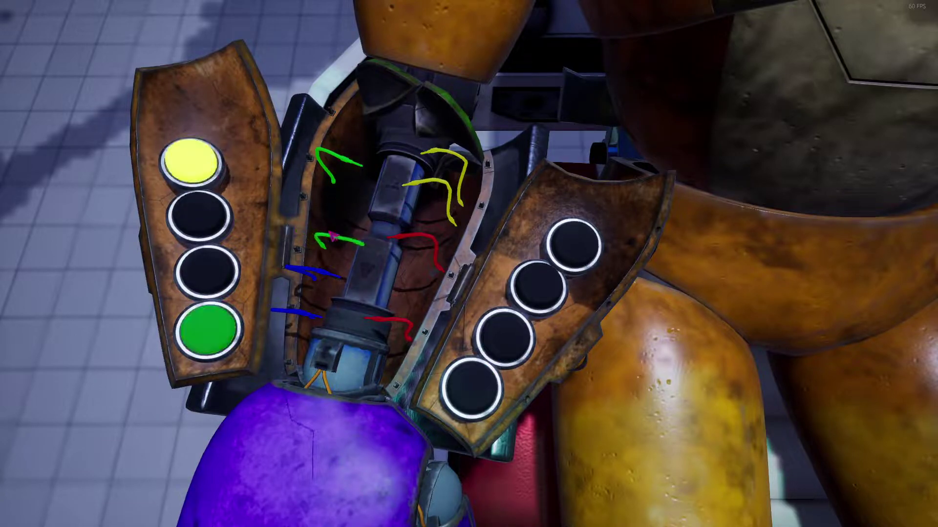
left_click(470, 375)
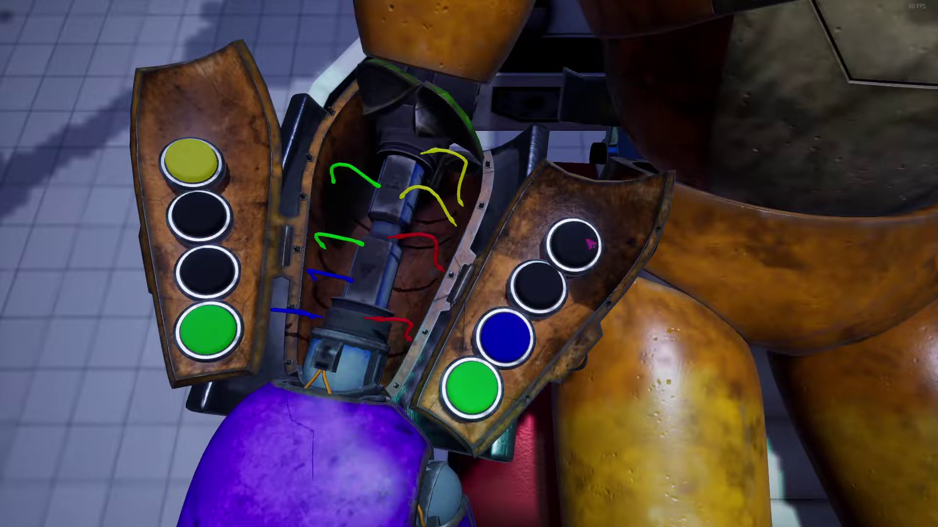
left_click(213, 233)
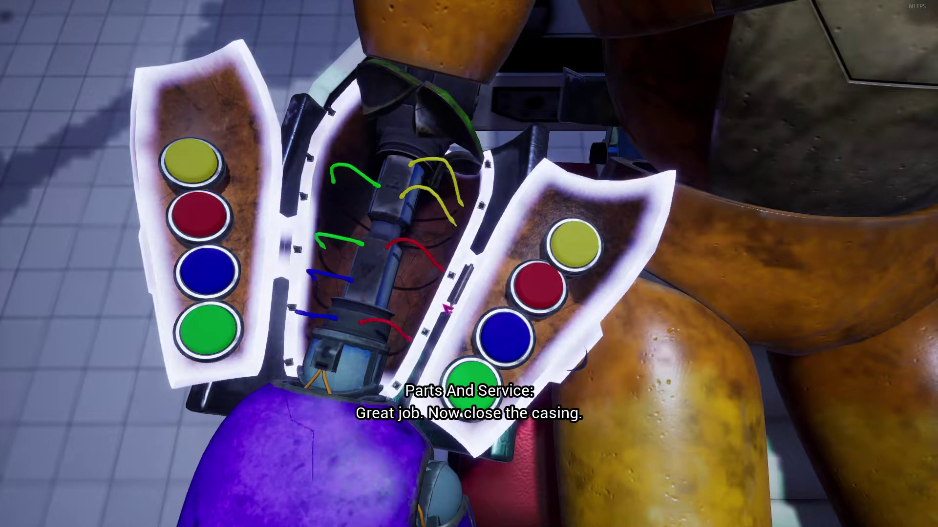
left_click(447, 308)
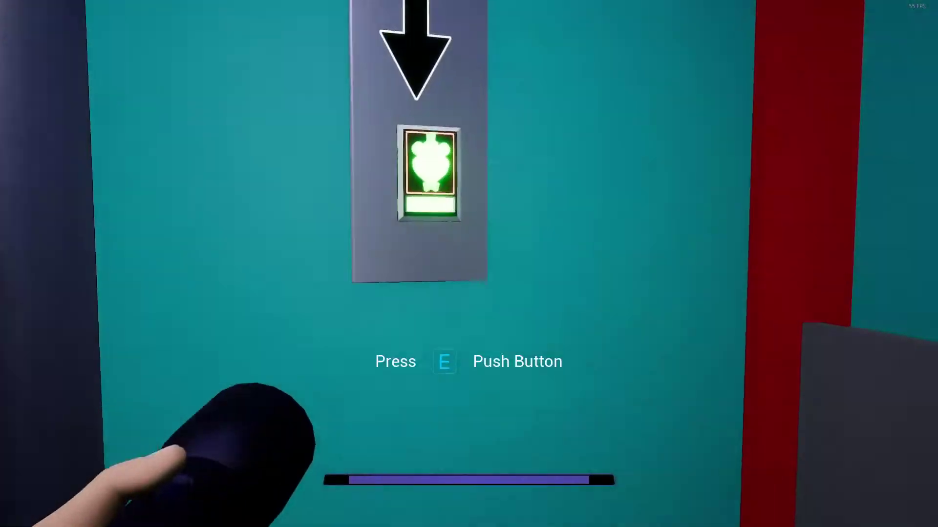
- Use the call panel to summon the elevator
key("e")
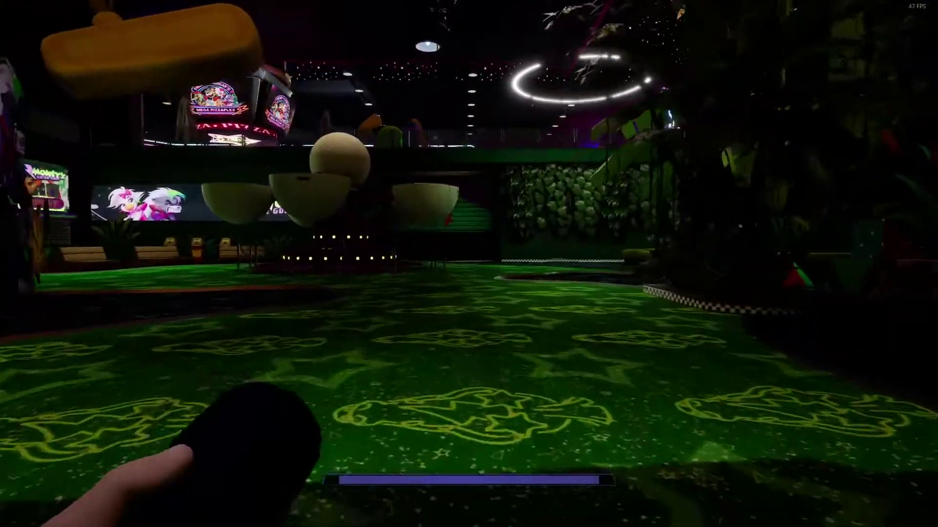
key("w")
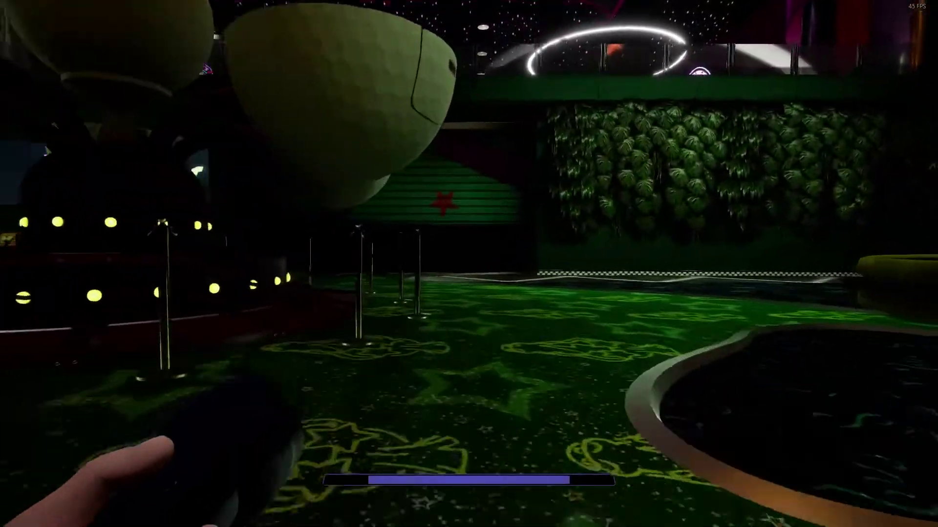
- Leave the elevator and walk through Rockstar Row past the golf ball and palm planters
key("w")
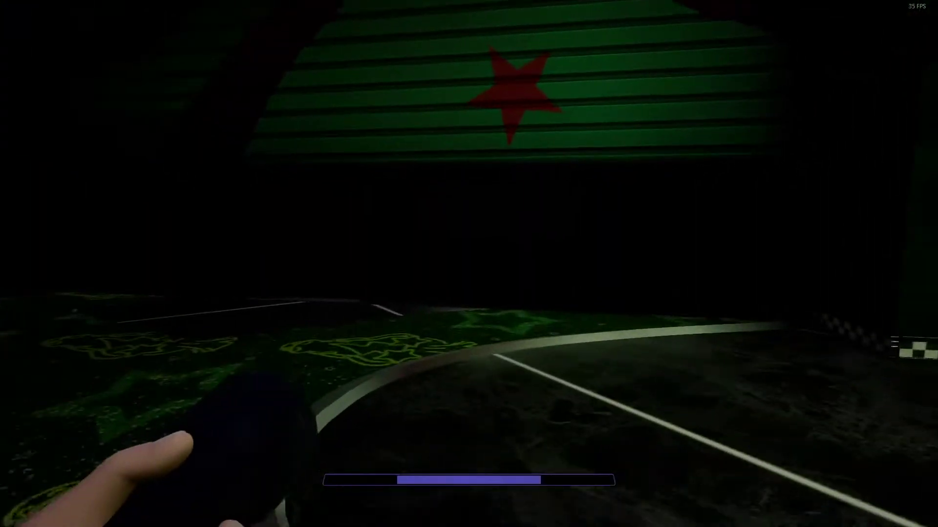
key("w")
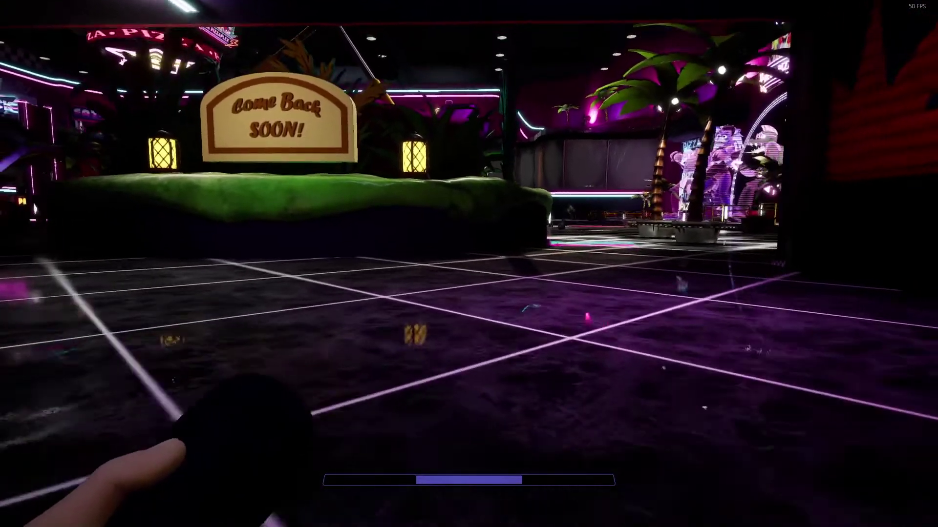
key("w")
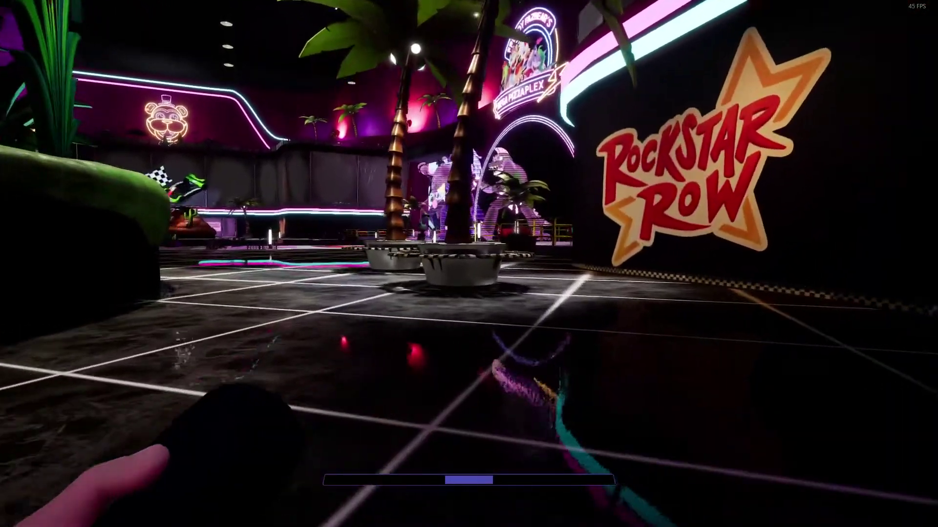
key("w")
key("w")
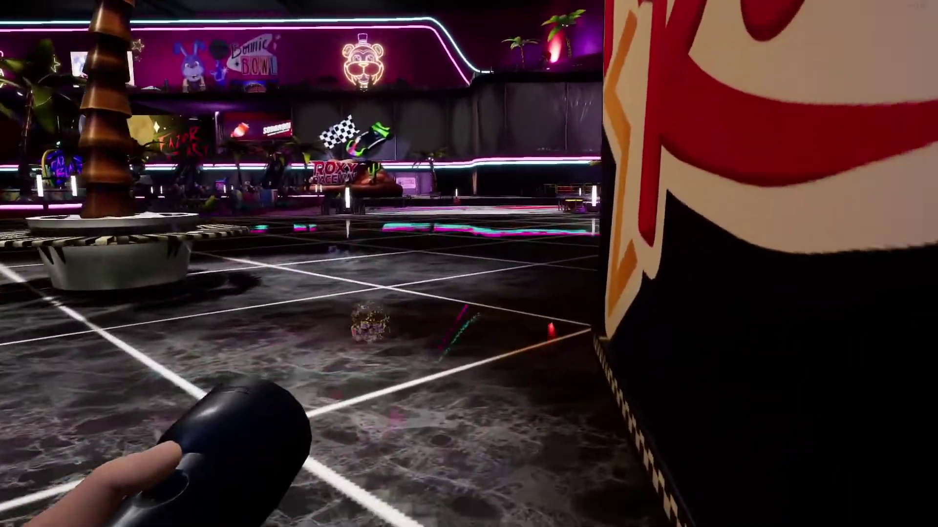
key("shift+w")
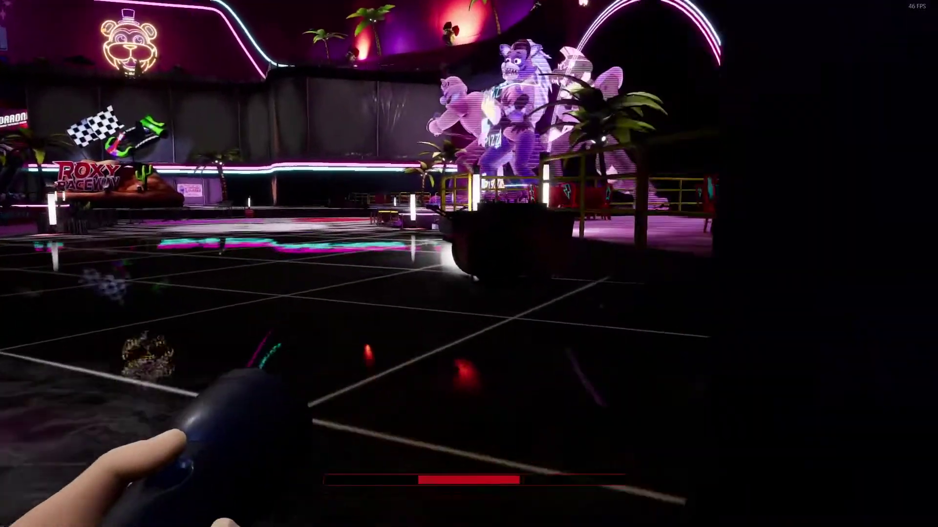
key("w")
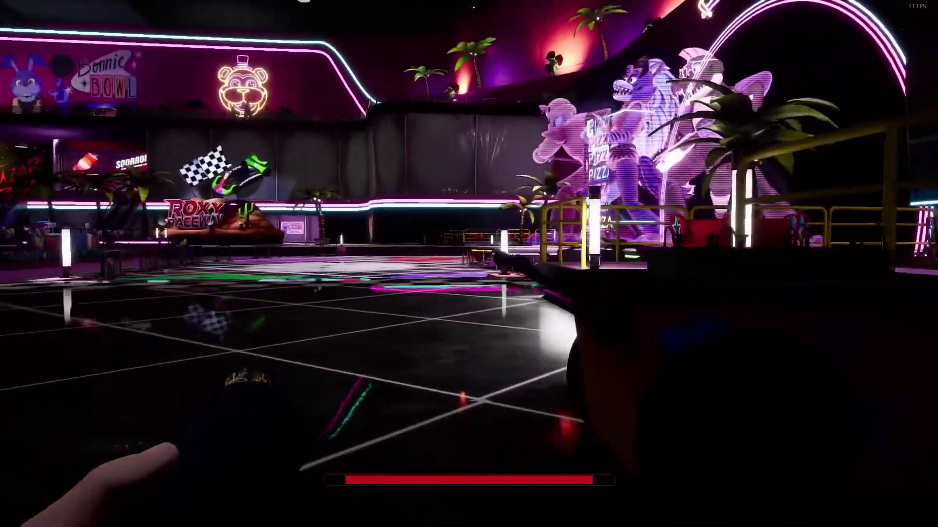
- Climb onto the roped-off stage, walk up to the red pedestal, then back away
key("w")
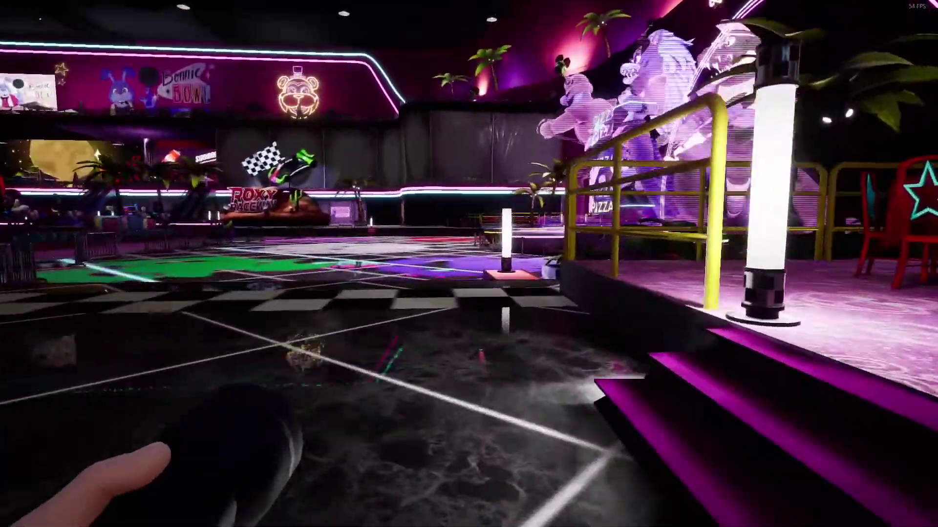
key("shift+w")
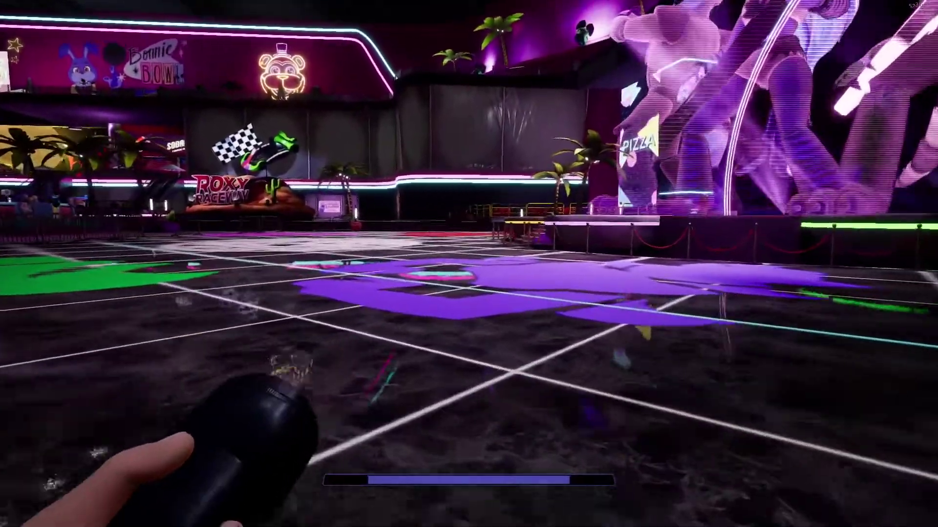
key("shift+w")
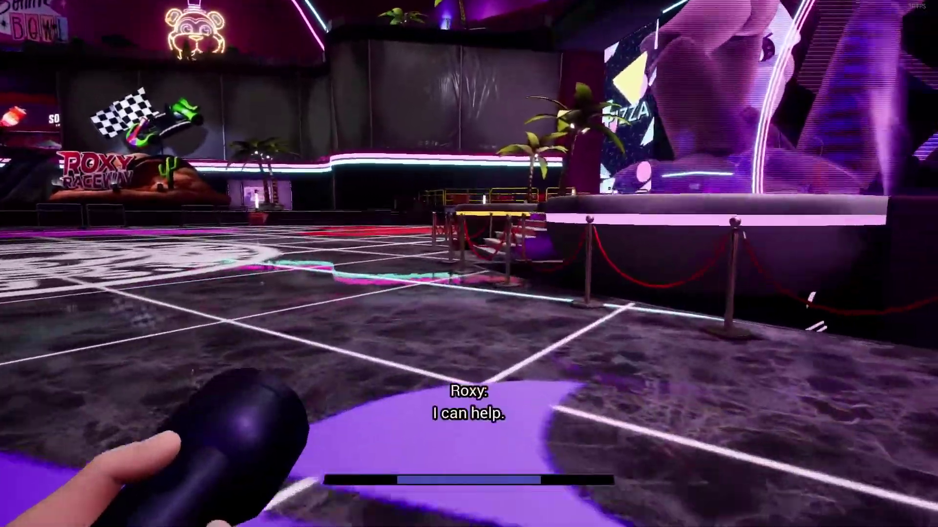
key("shift+w")
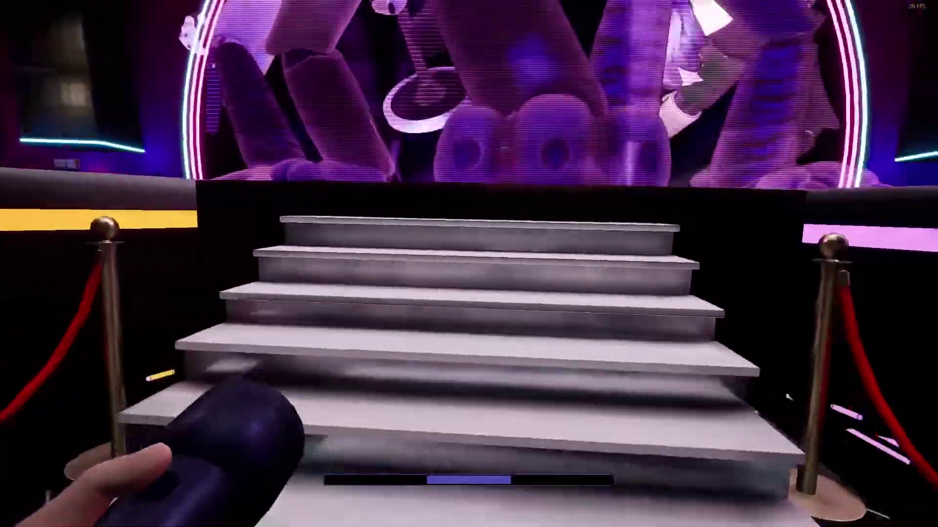
key("shift+w")
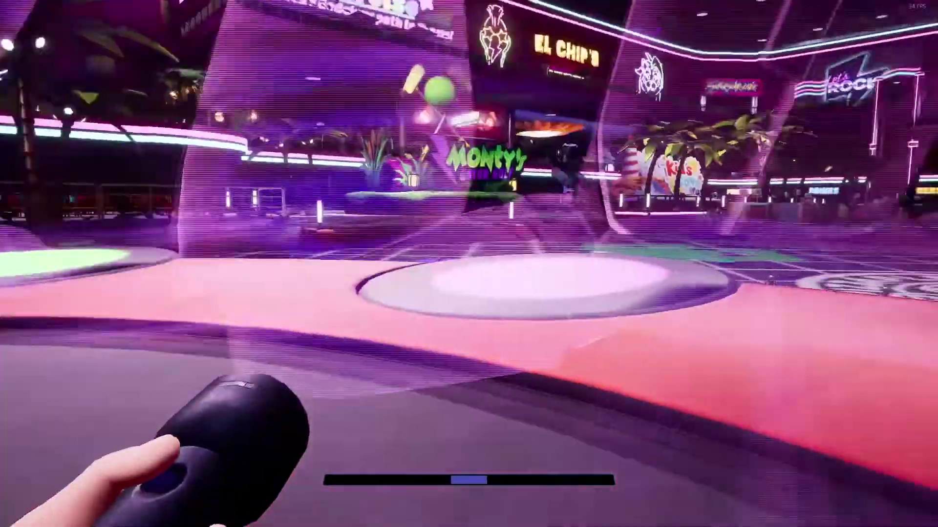
key("s")
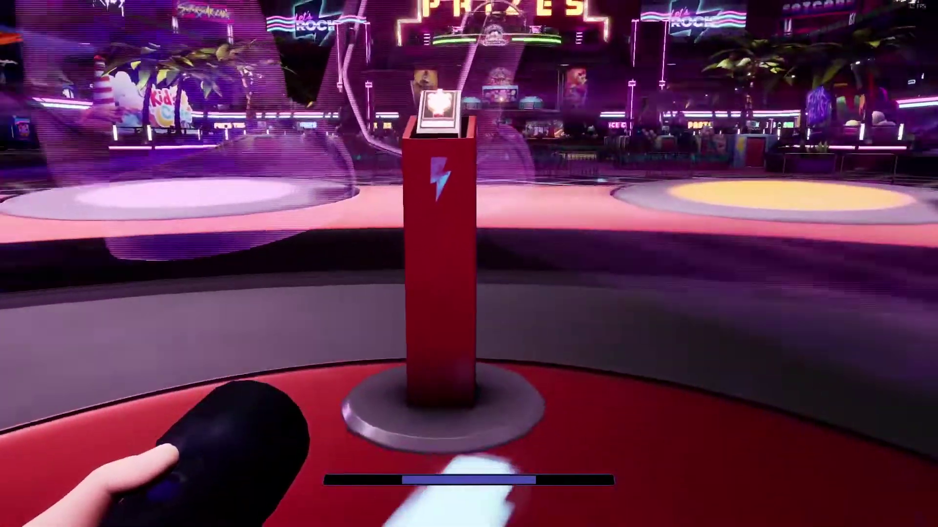
key("s")
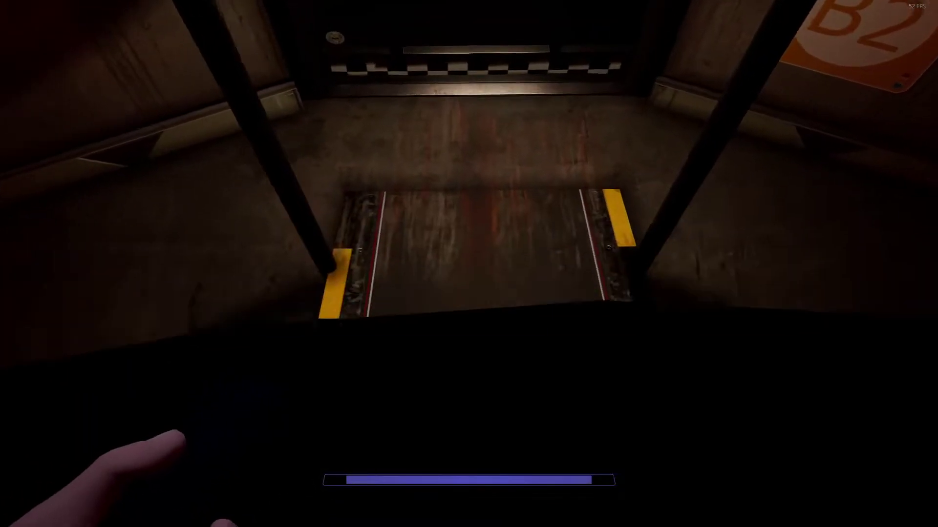
- Walk the dim B2 hallway into the red elevator and out into the teal-lit room
key("s")
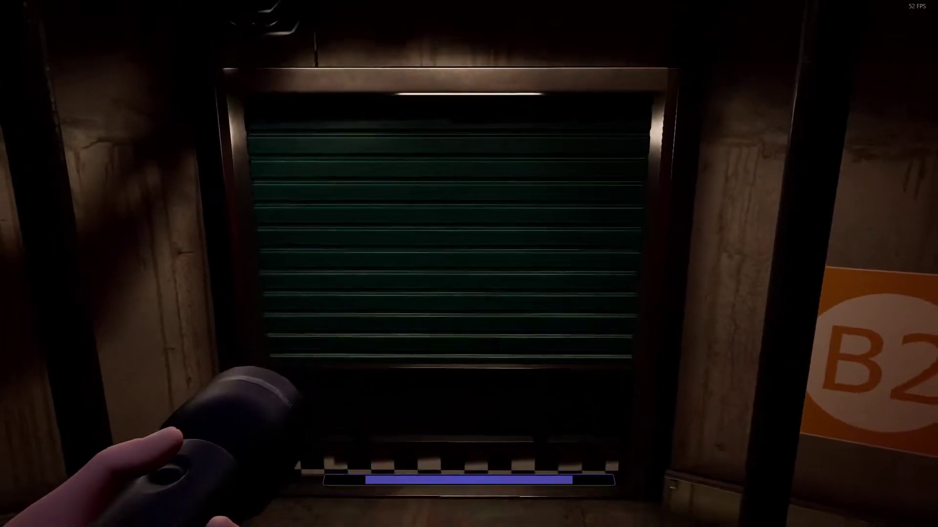
key("w")
key("w")
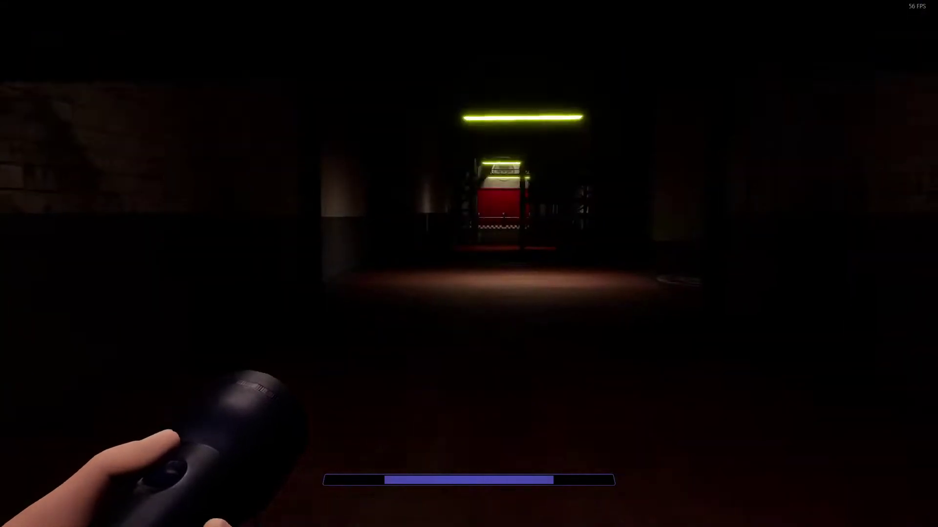
key("w")
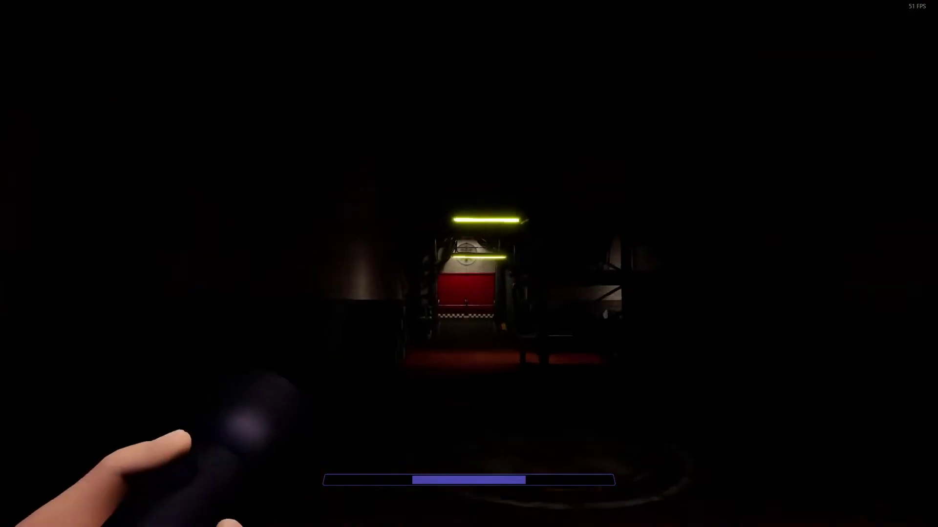
key("w")
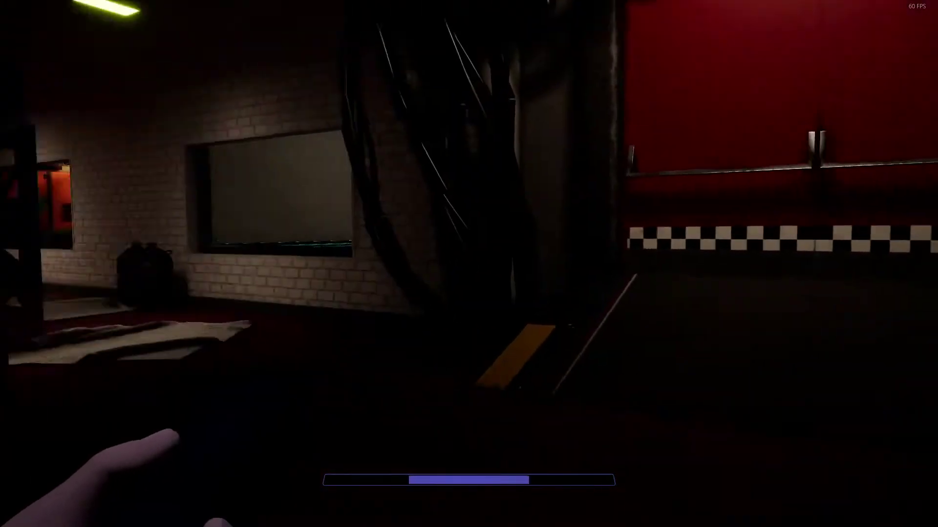
key("w")
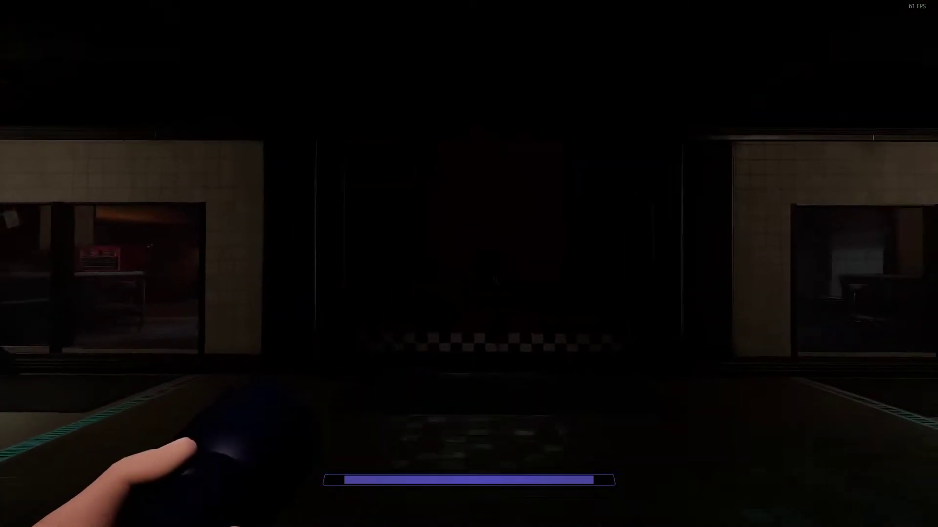
key("w")
key("w")
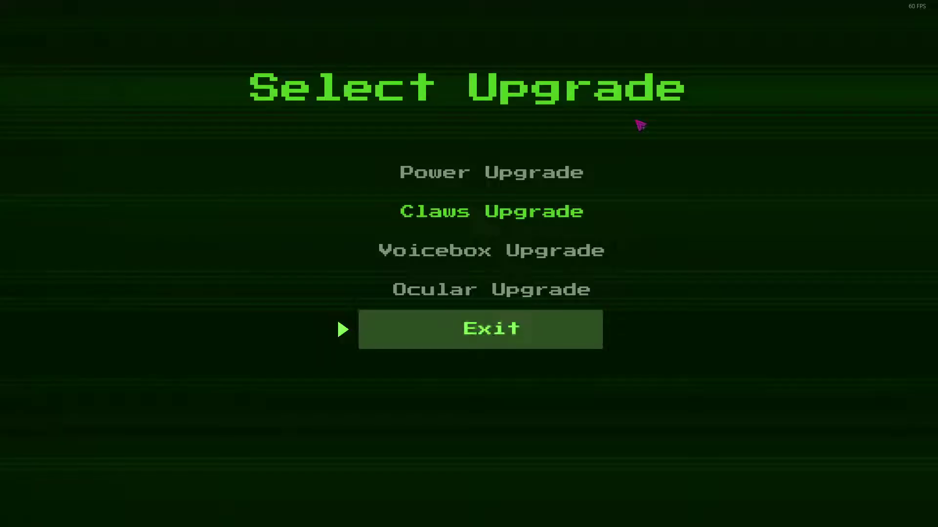
- Exit the upgrade menu and recharge the flashlight to full at the ERROR-screen station
left_click(539, 343)
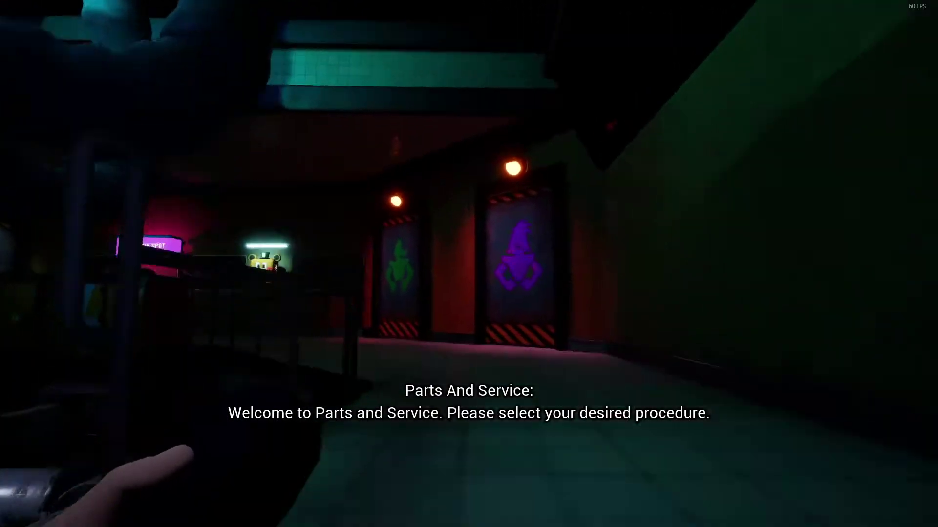
key("w")
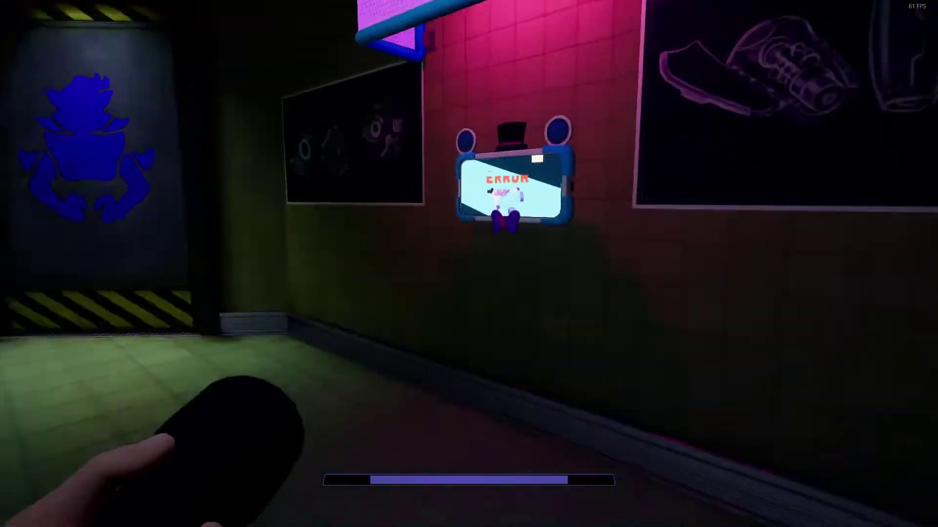
key("w")
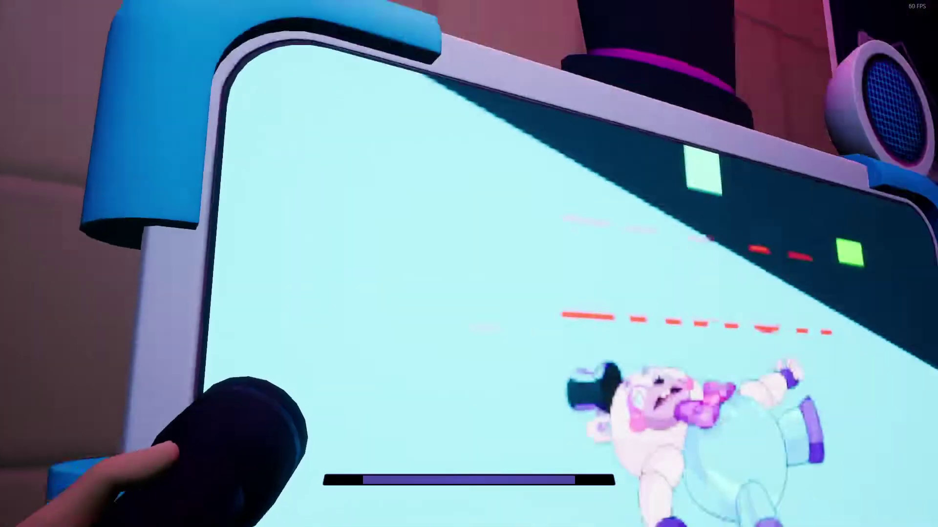
left_click(469, 263)
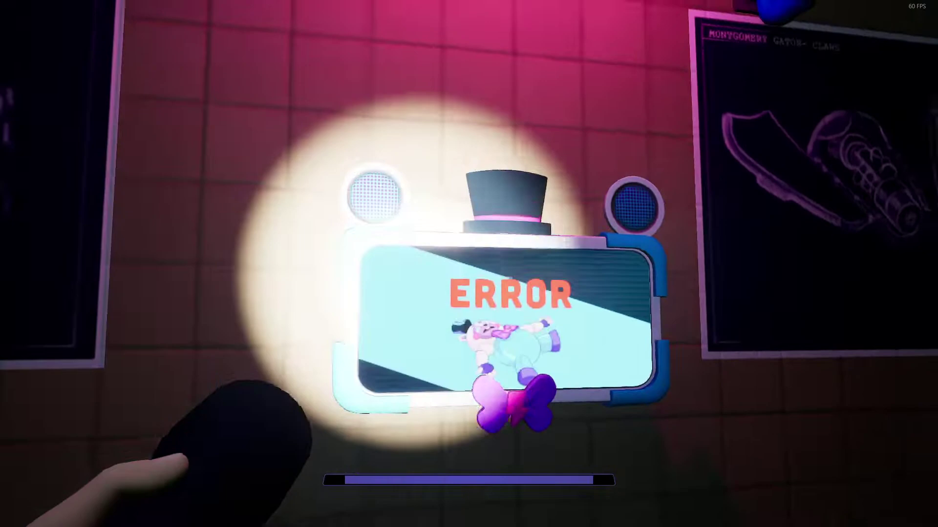
key("w")
key("e")
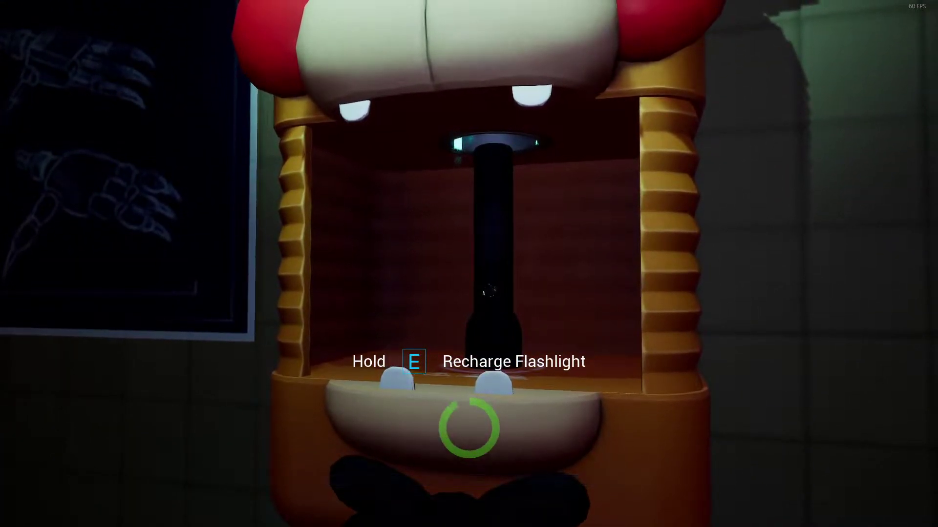
- Walk back down the corridor to the console and bring up the upgrade menu
key("w")
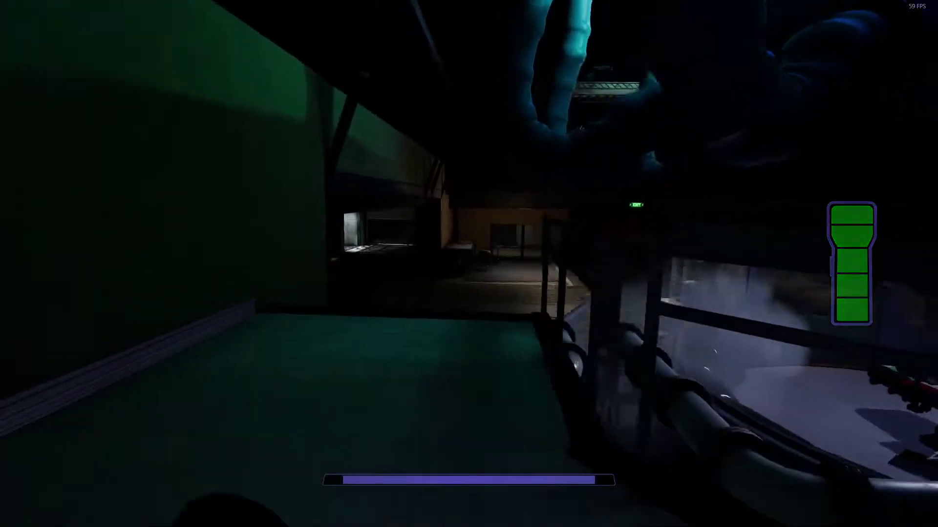
key("w")
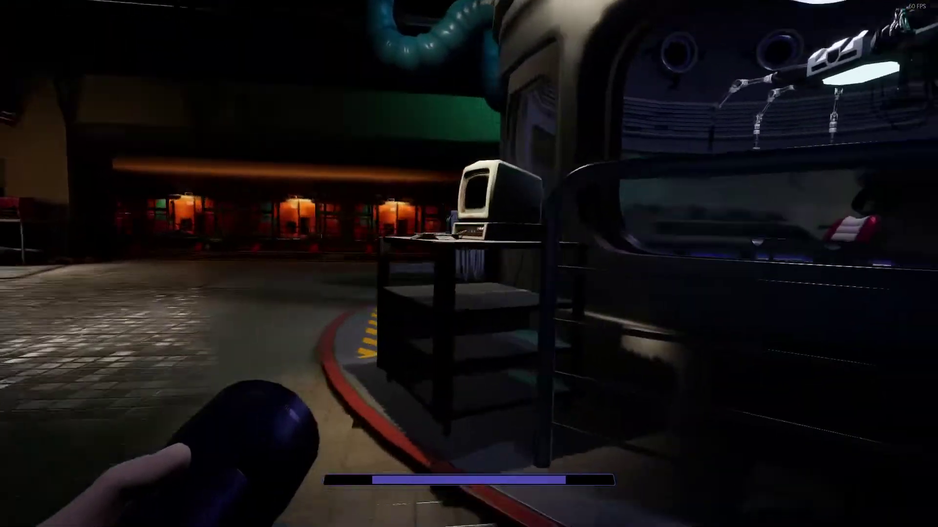
key("e")
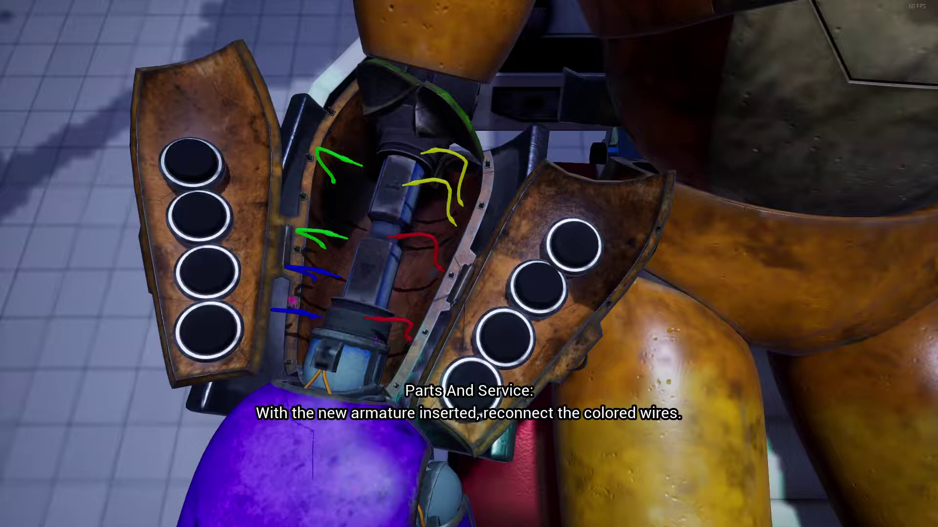
- Reconnect the red, yellow and green wires to their sockets and close the arm casing
left_click(213, 222)
left_click(192, 163)
left_click(210, 330)
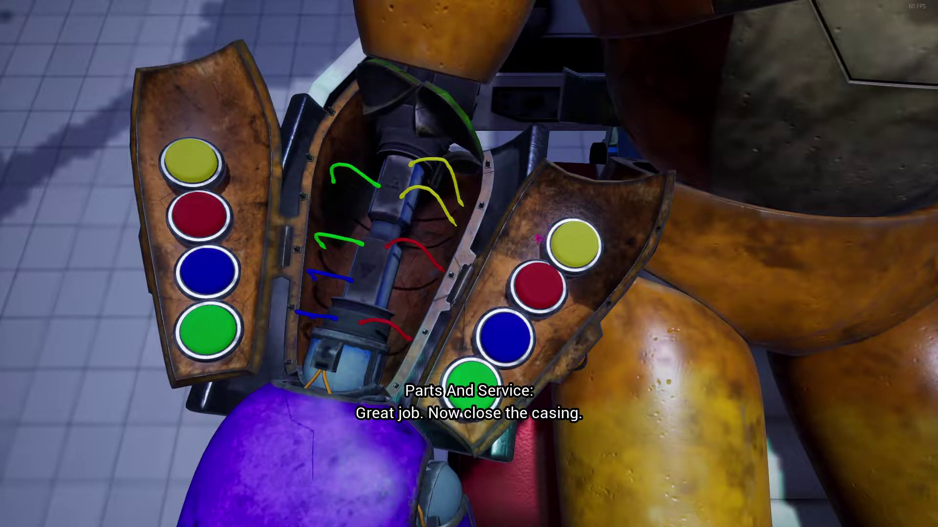
left_click(539, 238)
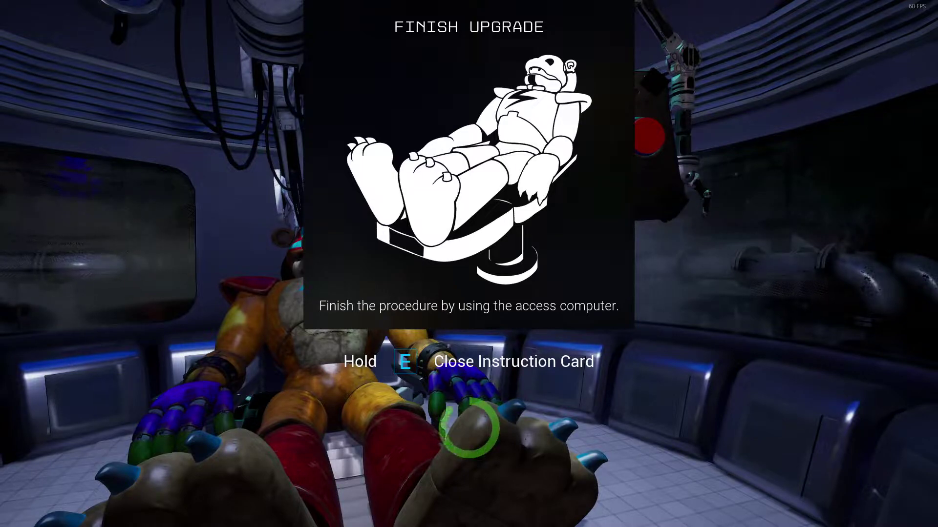
- Dismiss the Finish Upgrade card and complete the procedure at the access computer
key("e")
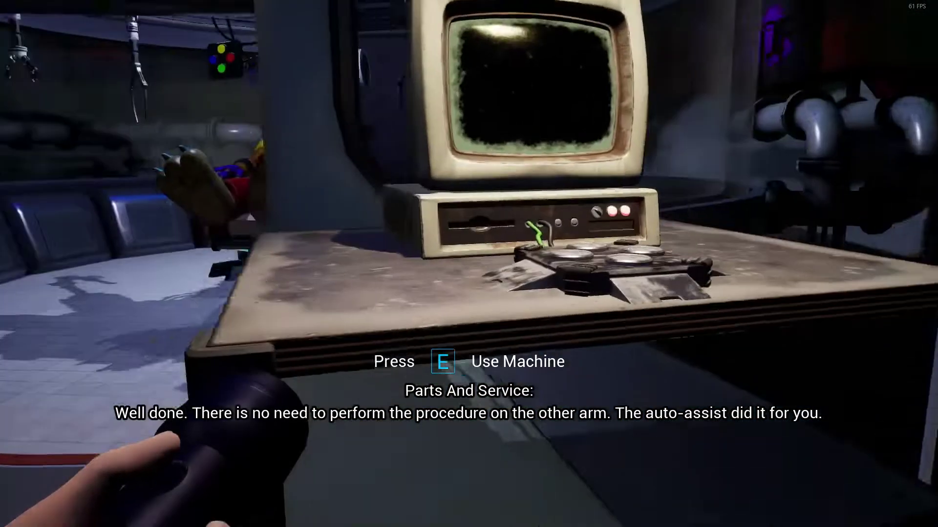
key("e")
key("Escape")
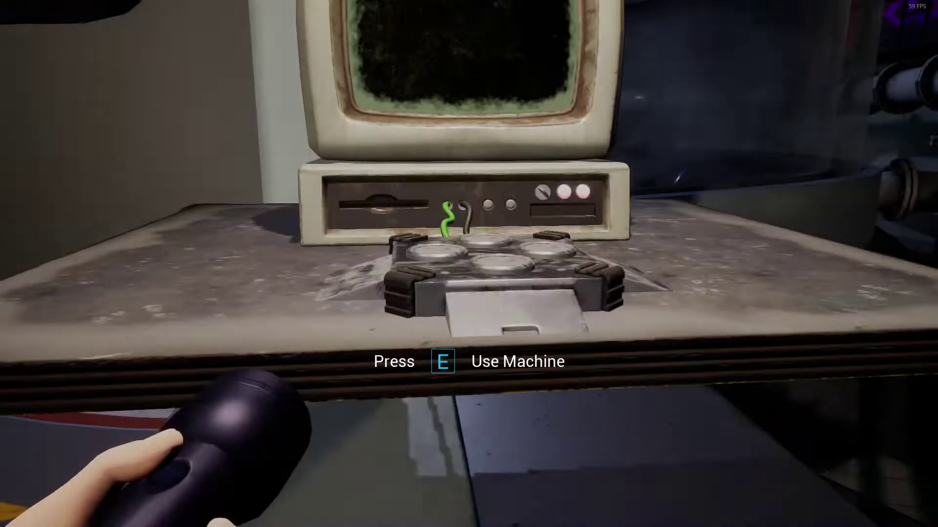
key("e")
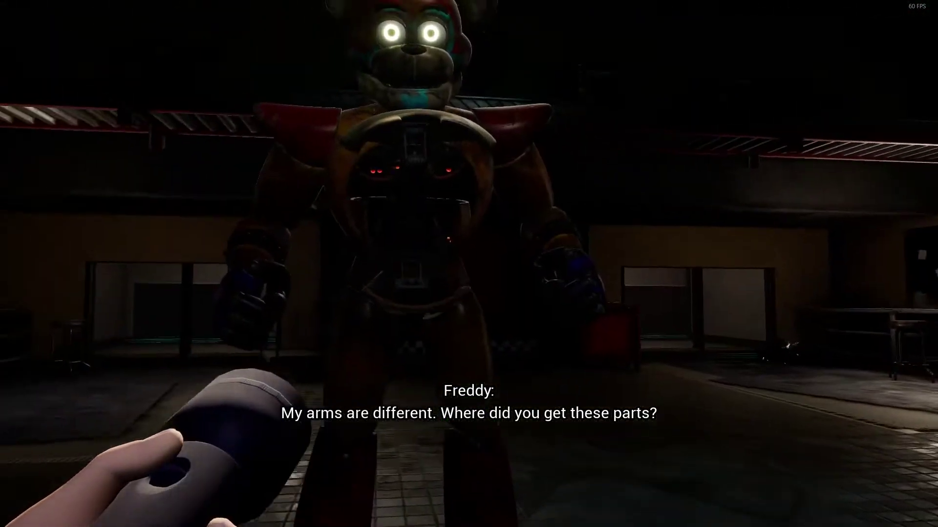
- Walk down the neon corridor to the Save Your Spot station by the red and blue doors
key("shift+w")
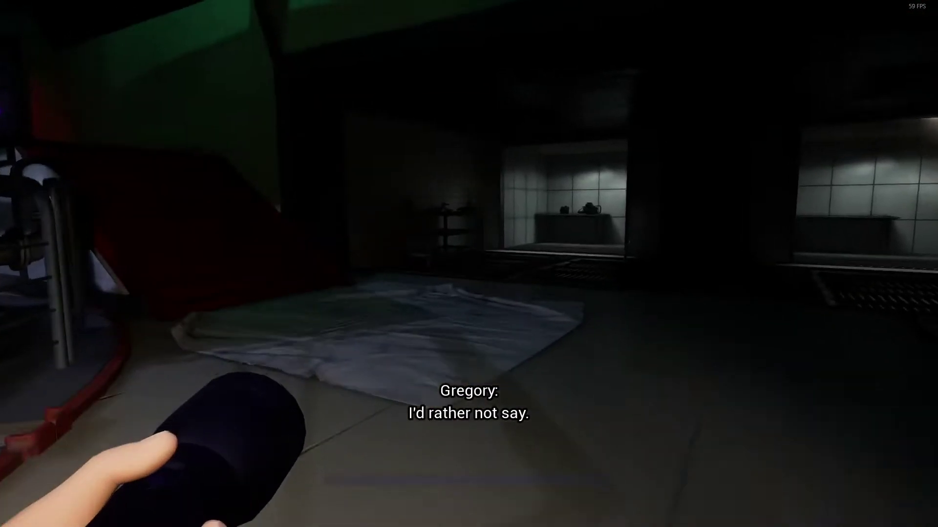
key("shift+w")
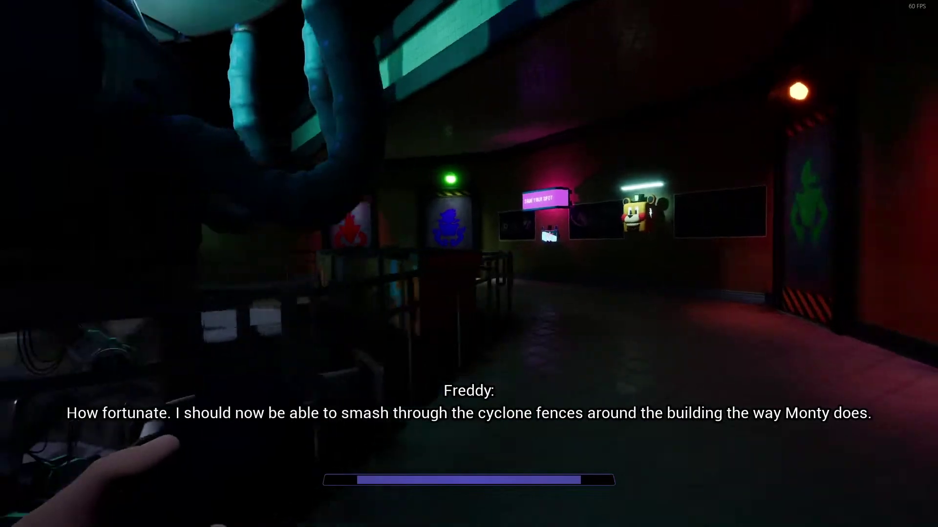
key("w")
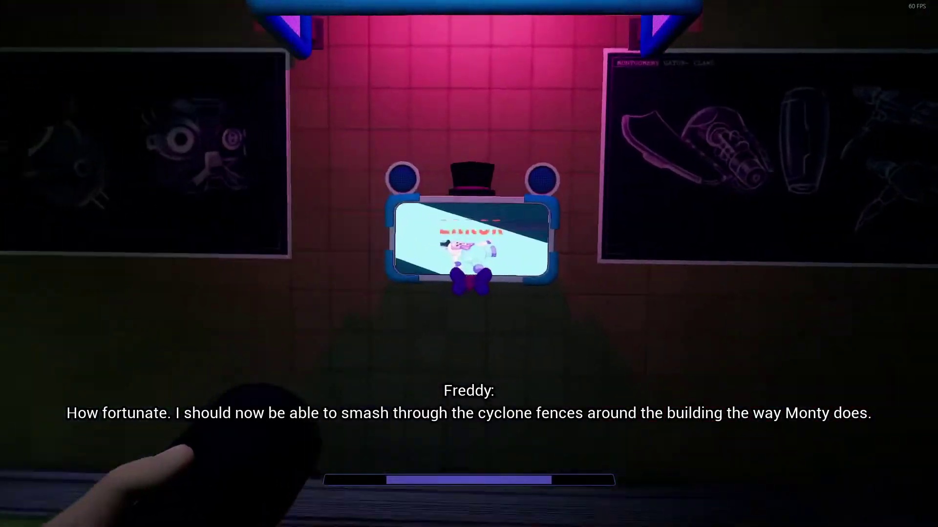
key("s")
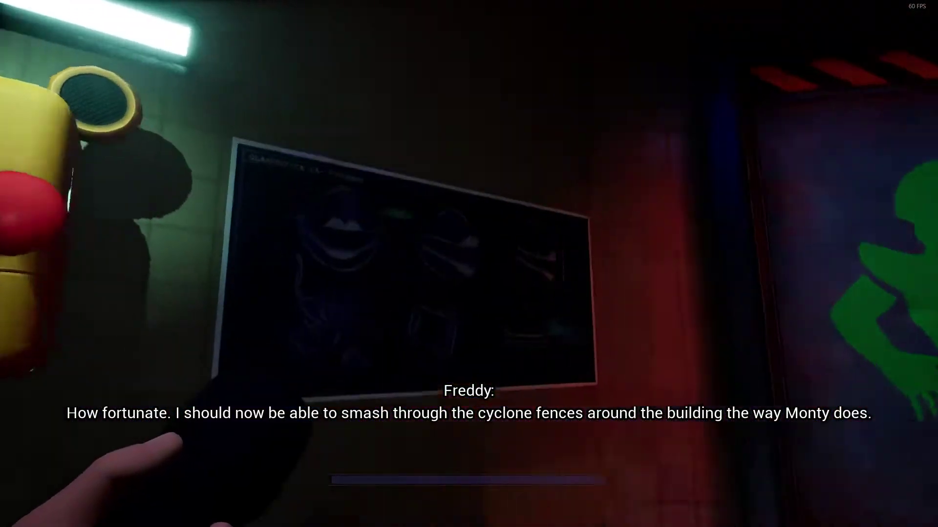
key("w")
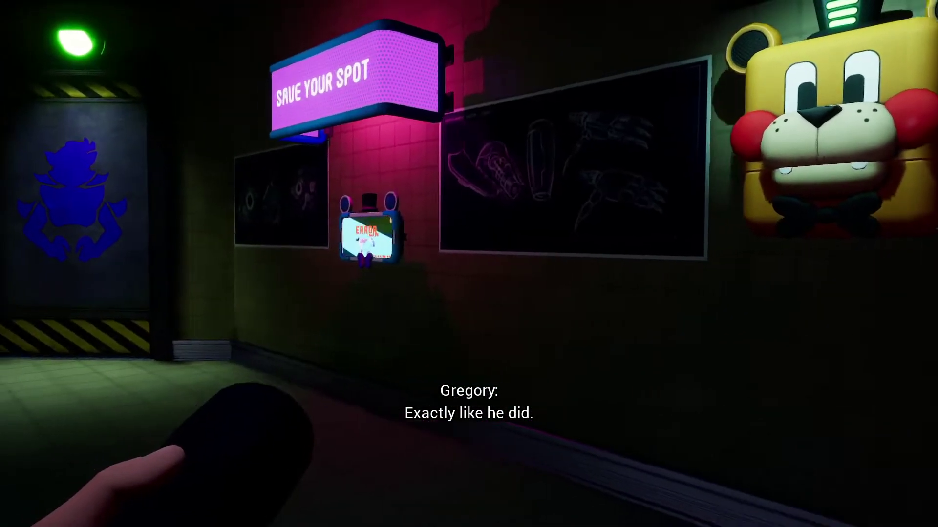
key("w")
key("s")
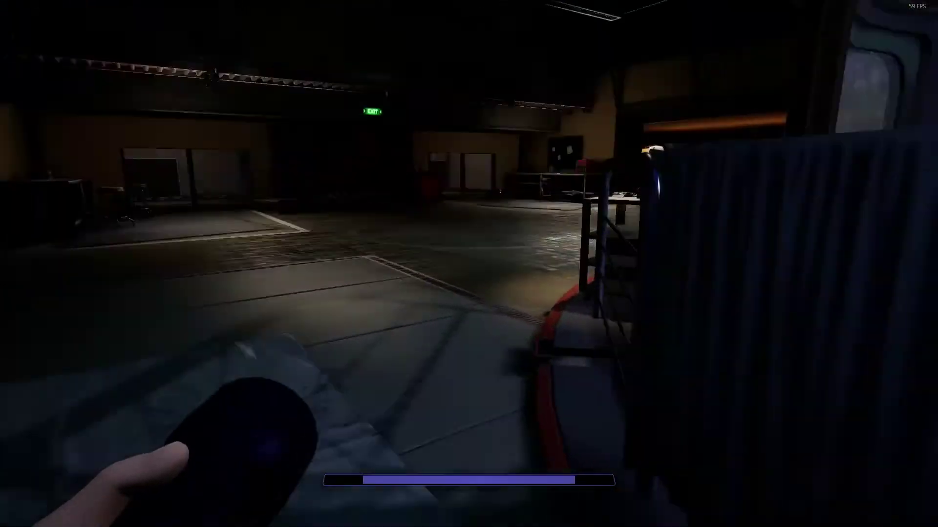
- Choose Claws Upgrade at the upgrade computer and close the arm casing again
key("w")
key("e")
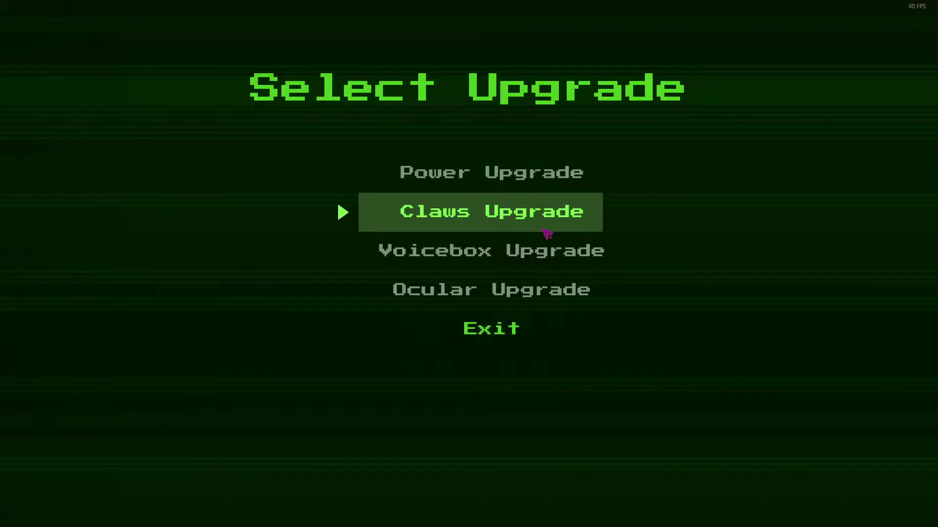
left_click(546, 232)
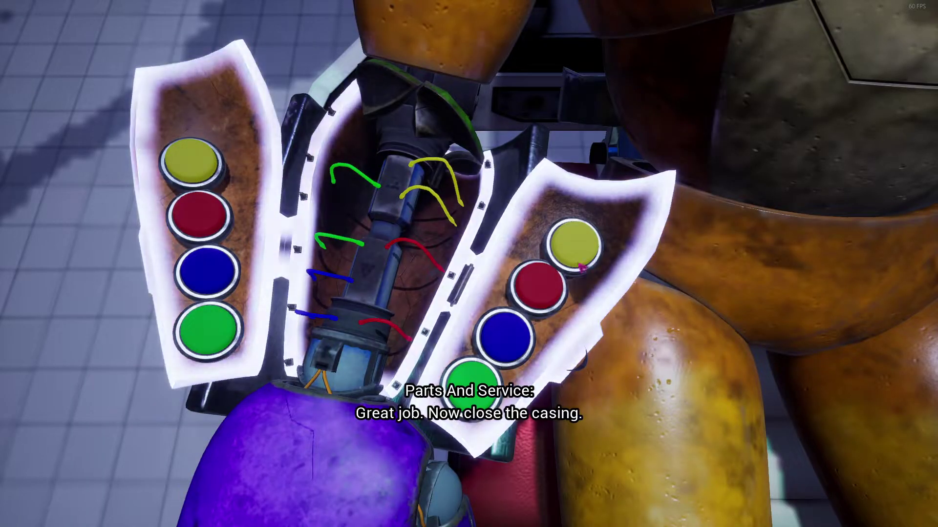
left_click(582, 269)
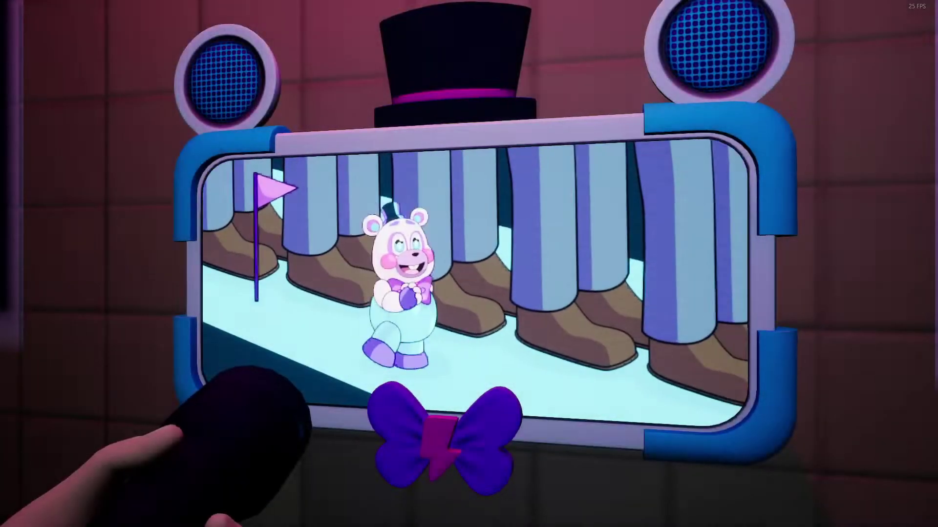
- Walk to the round booth computer, back out of Select Upgrade, and enter the upgrade chamber
key("w")
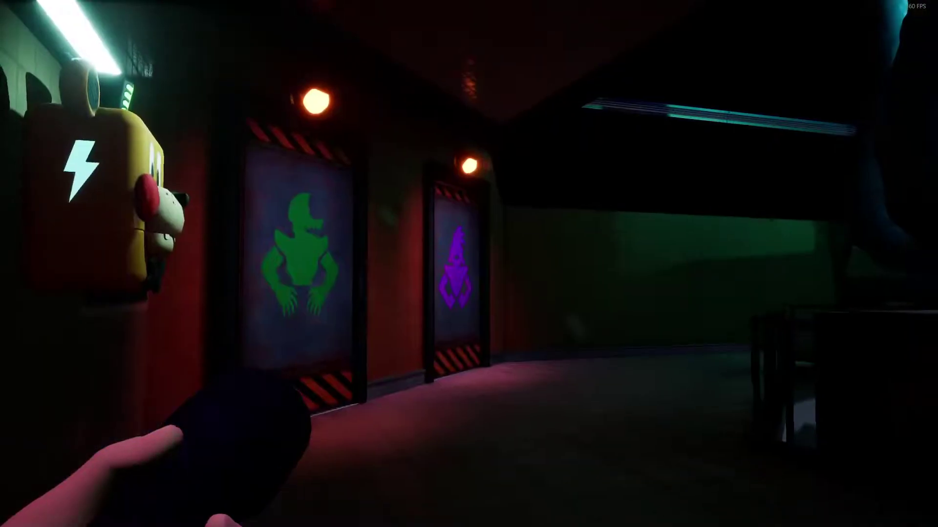
key("w")
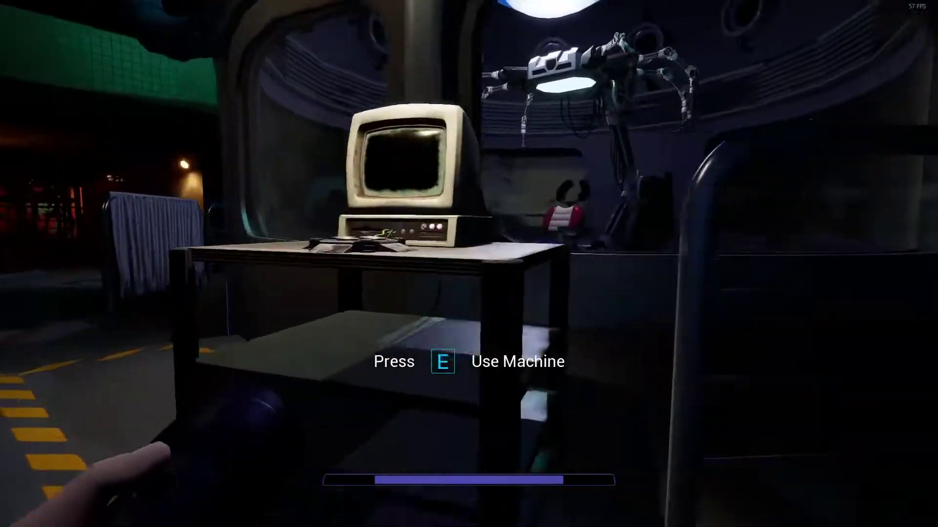
key("e")
key("Return")
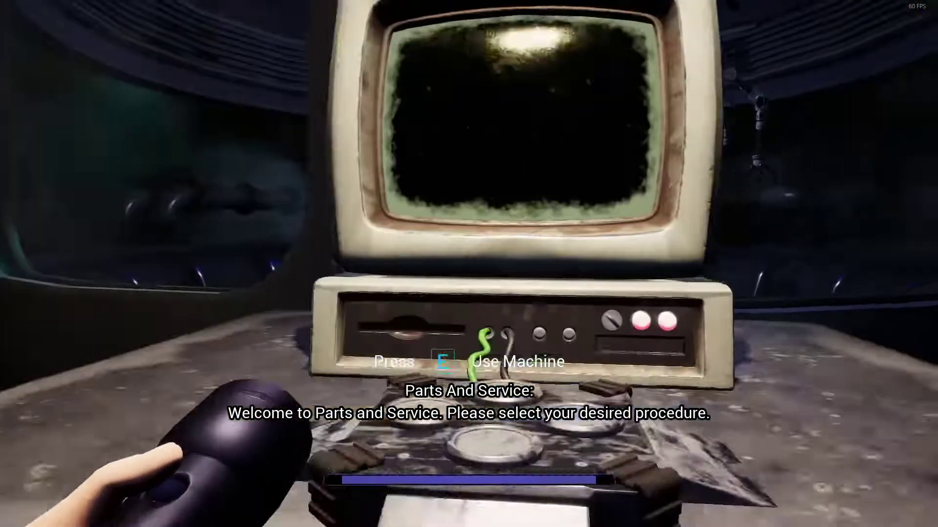
key("w")
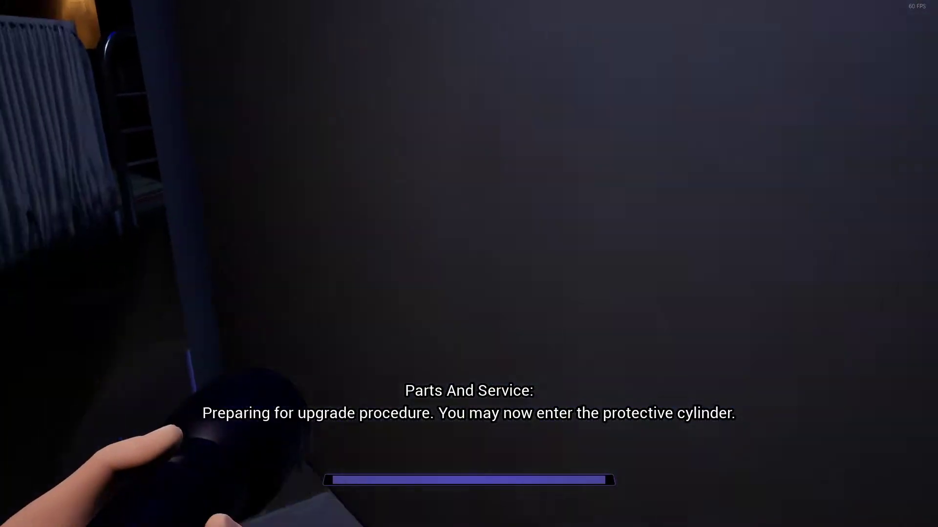
key("w")
key("ctrl")
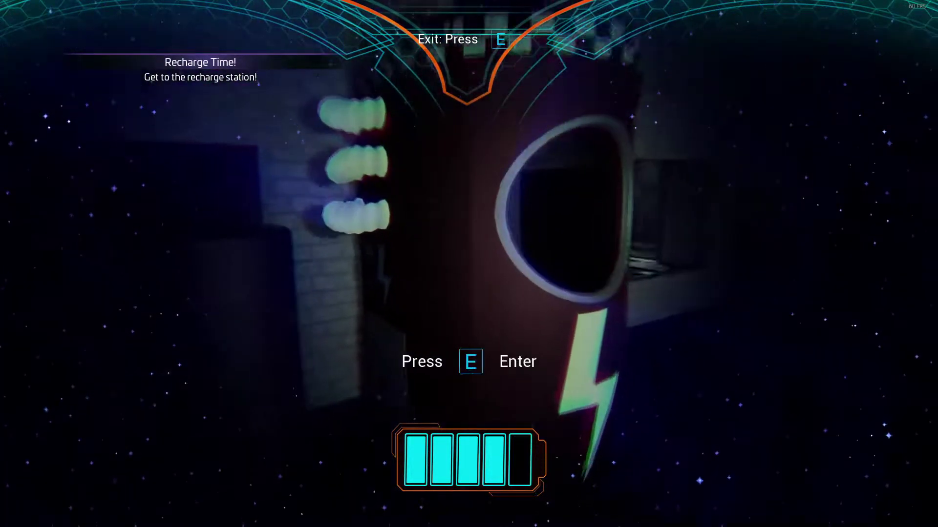
- Exit Freddy and turn to face out of the round station
key("e")
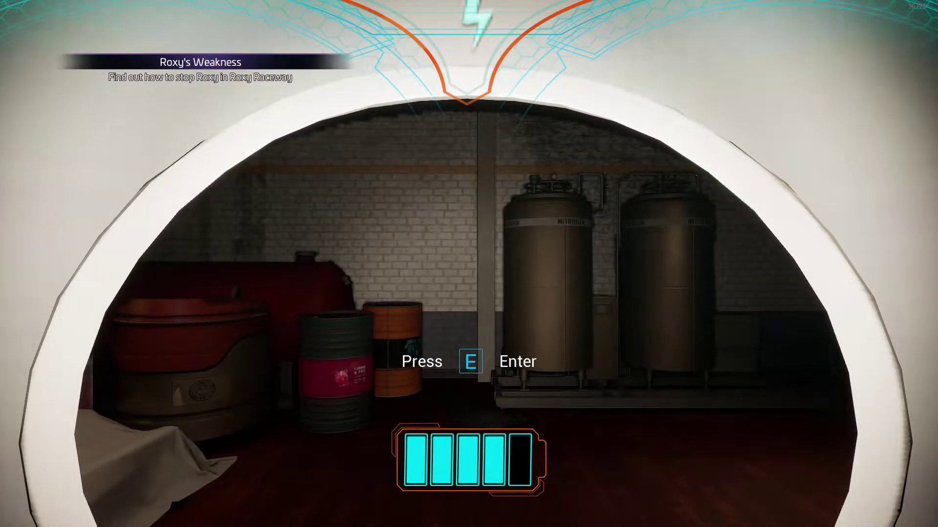
key("e")
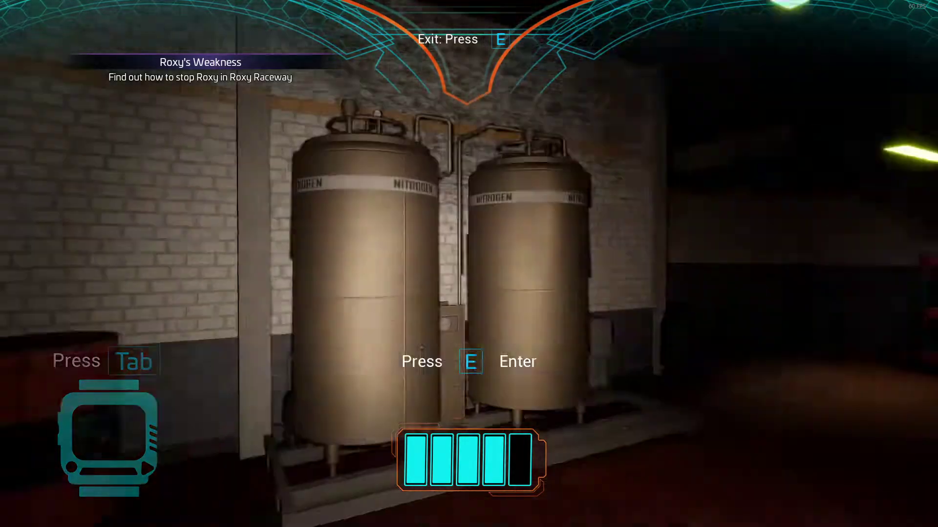
key("e")
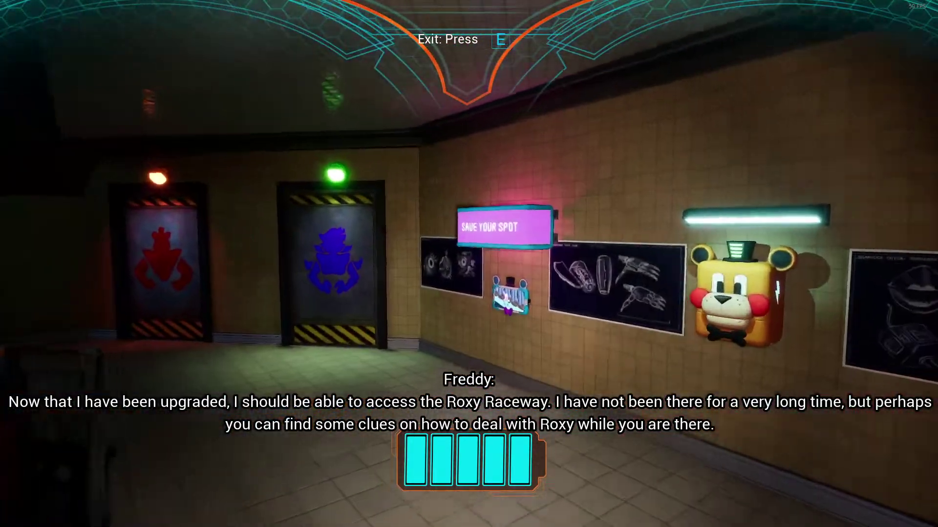
- Approach the wall Save Your Spot screen and hold E to use it
key("e")
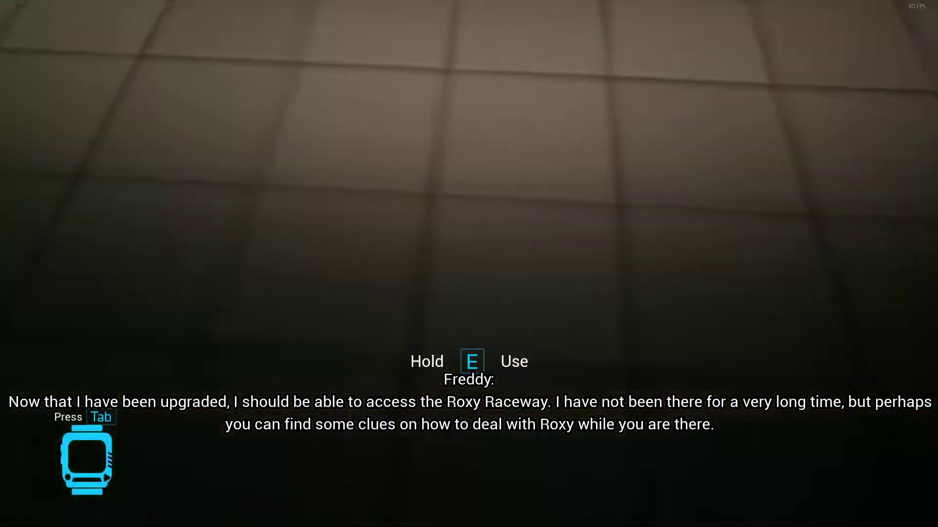
key("e")
key("w")
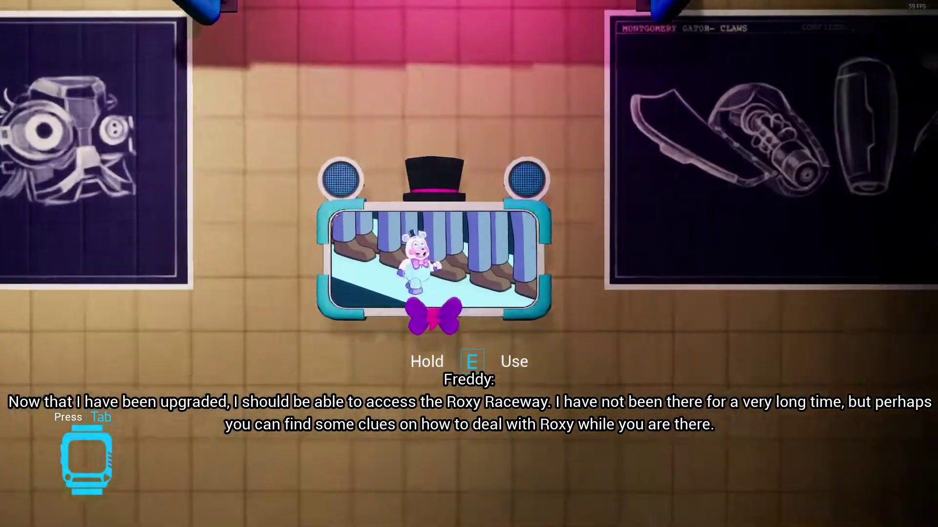
key("e")
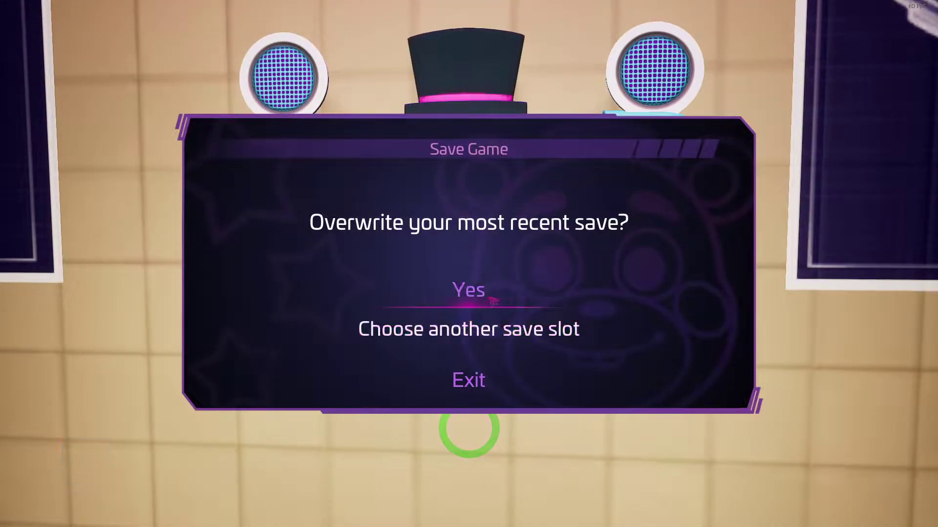
- Confirm the save with Yes, then walk through the dark hall past the red shelf
left_click(490, 300)
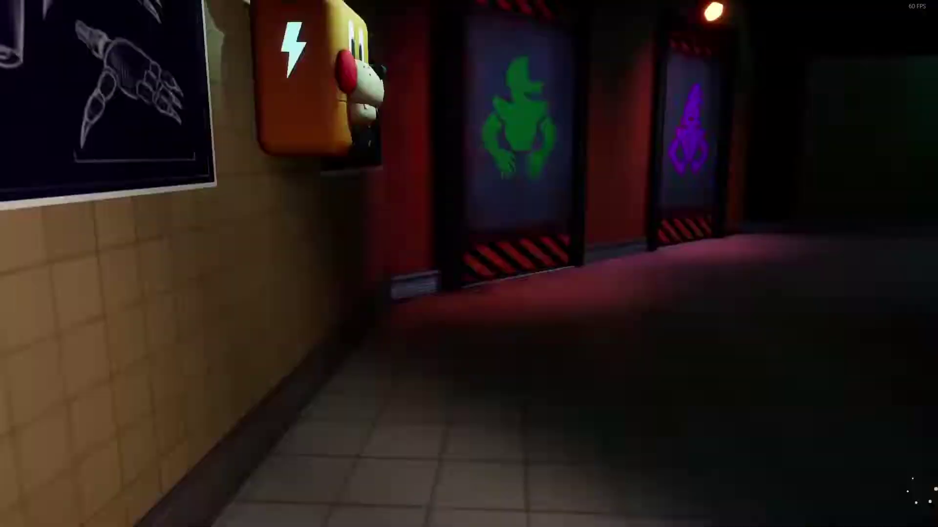
key("w")
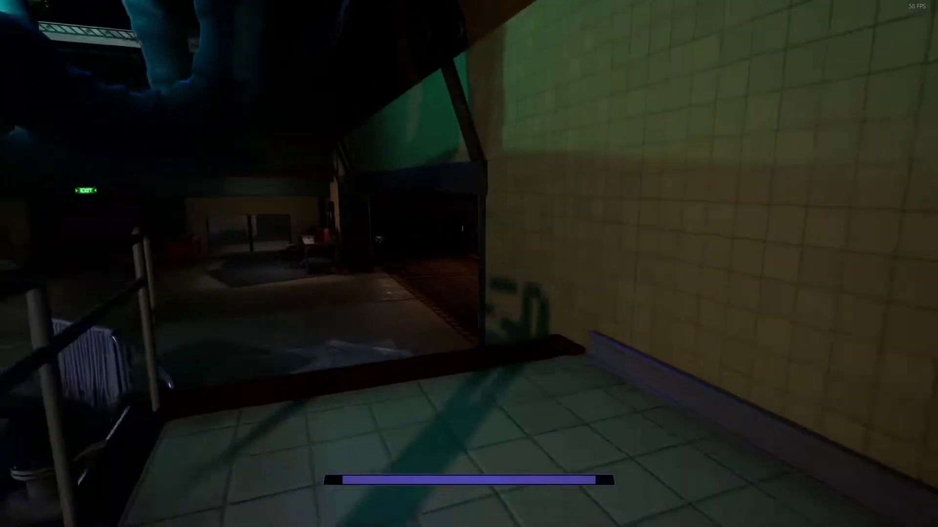
key("w")
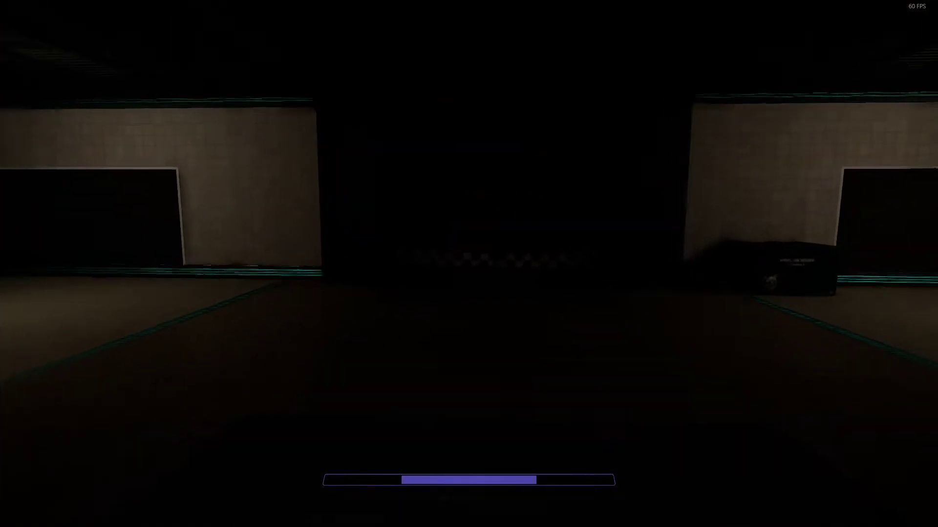
key("w")
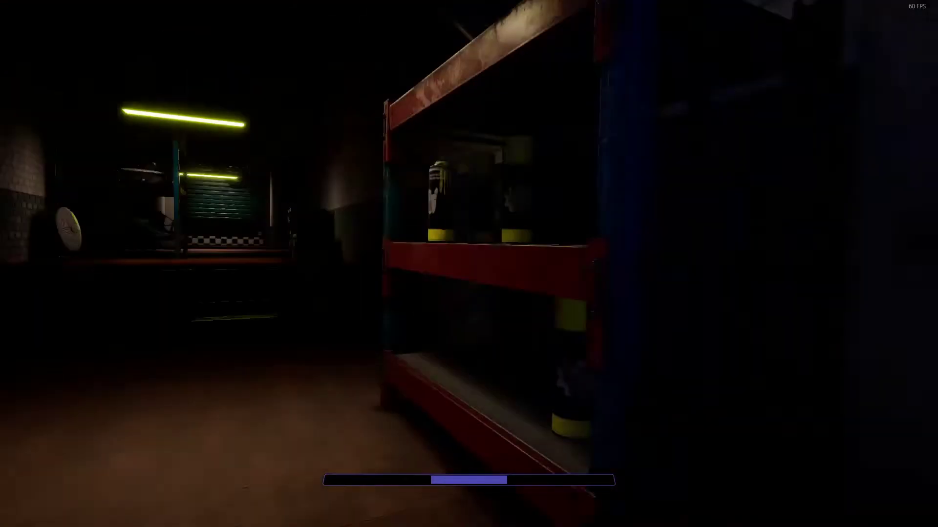
key("w")
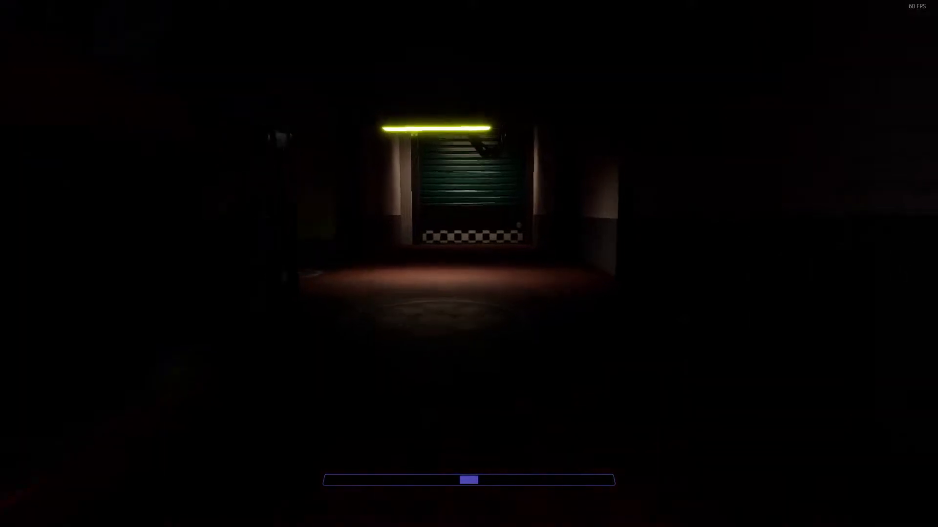
- Sprint to the green shutter, pass through it, and approach the green-lit pedestal
key("w")
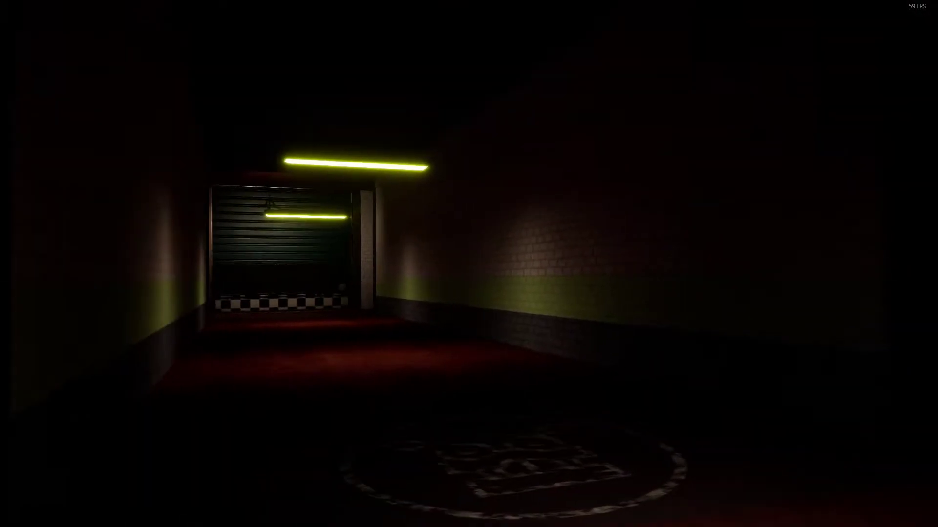
key("w")
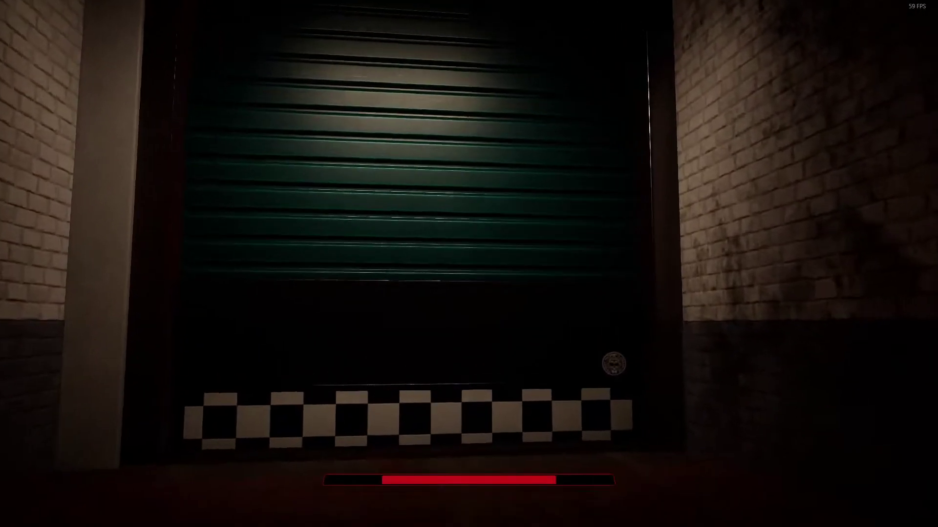
key("w")
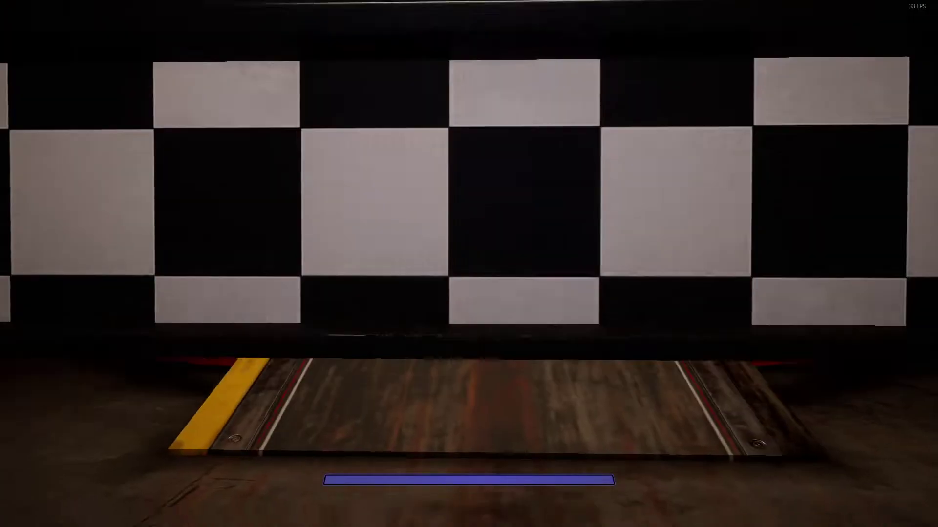
key("w")
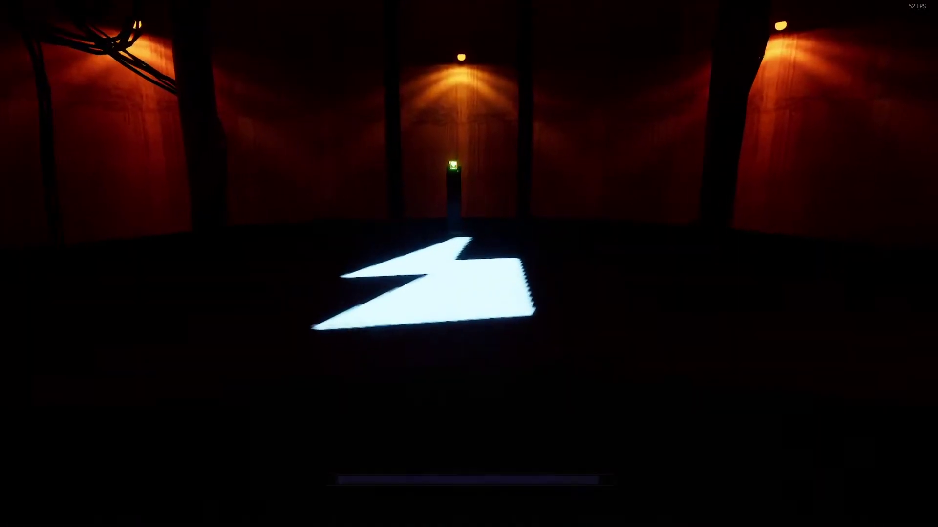
key("w")
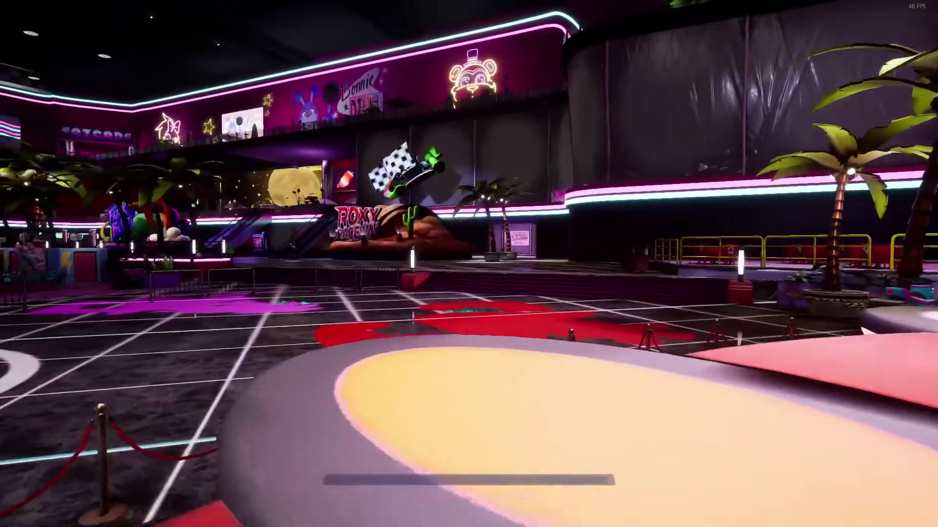
- Run across the red floor and down the purple stairs to the Temporarily Closed attraction
key("shift+w")
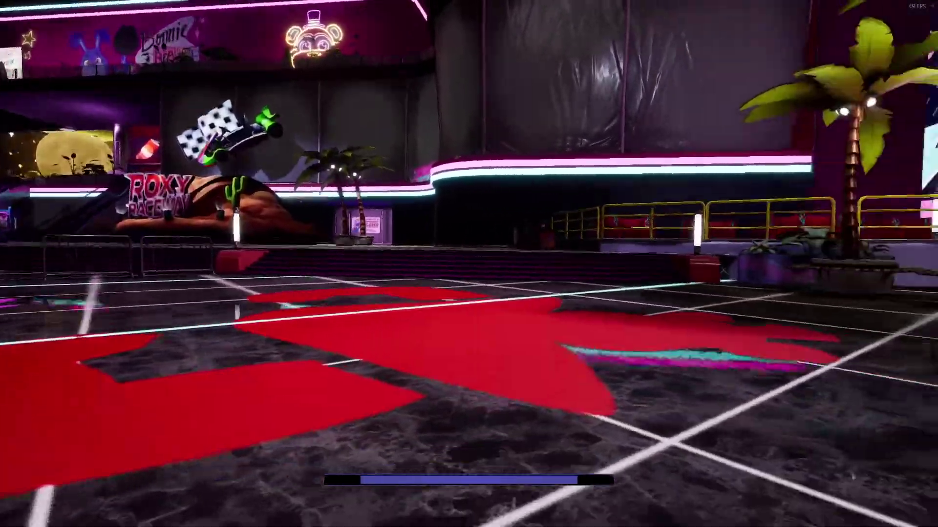
key("shift+w")
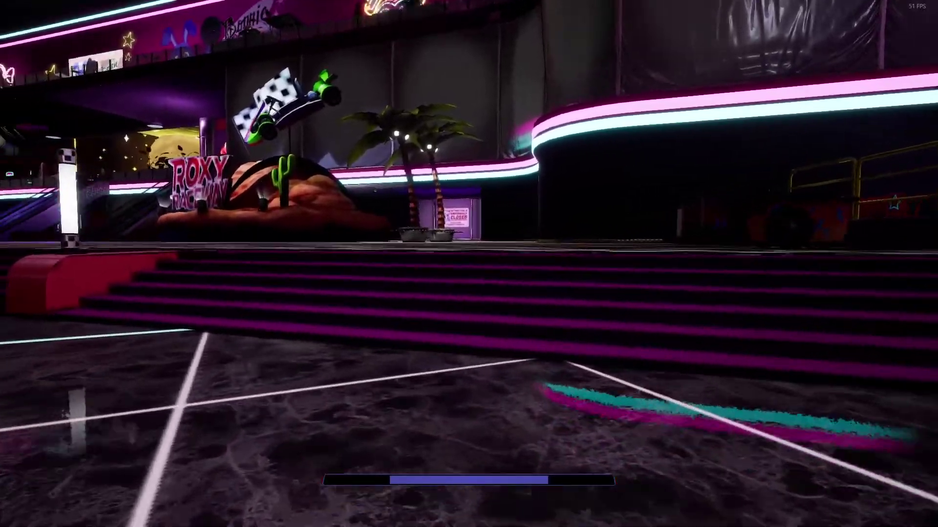
key("shift+w")
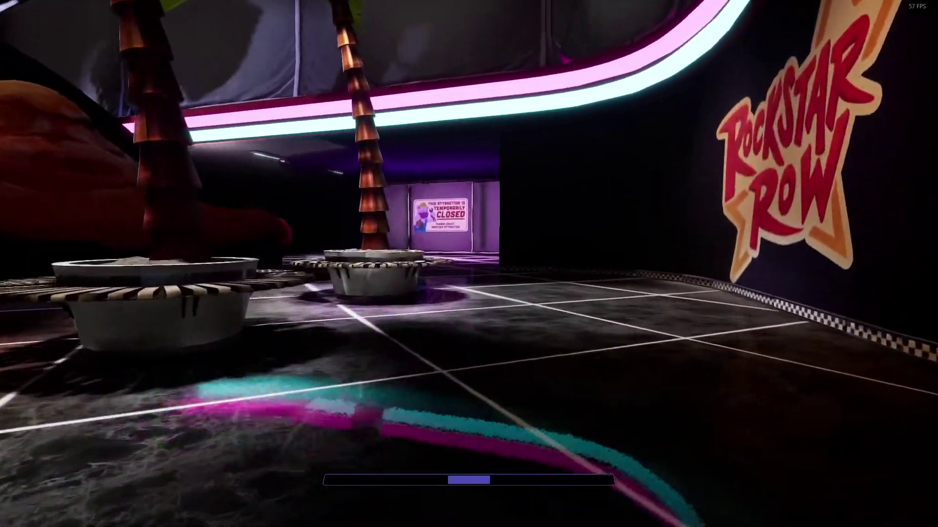
key("shift+w")
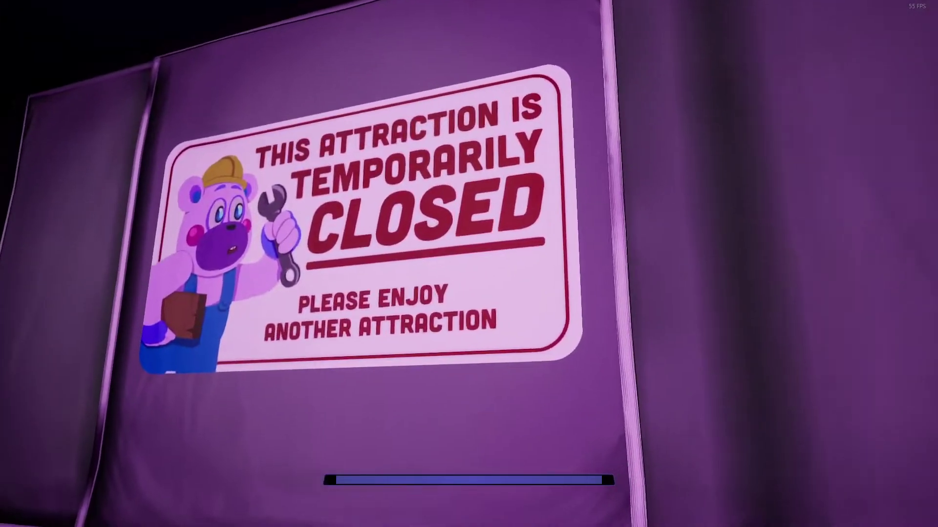
key("shift+w")
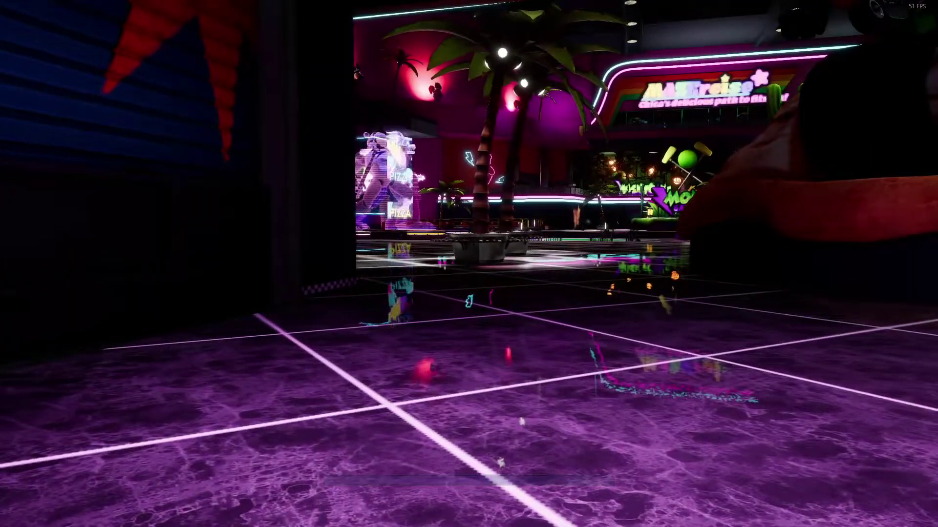
key("w")
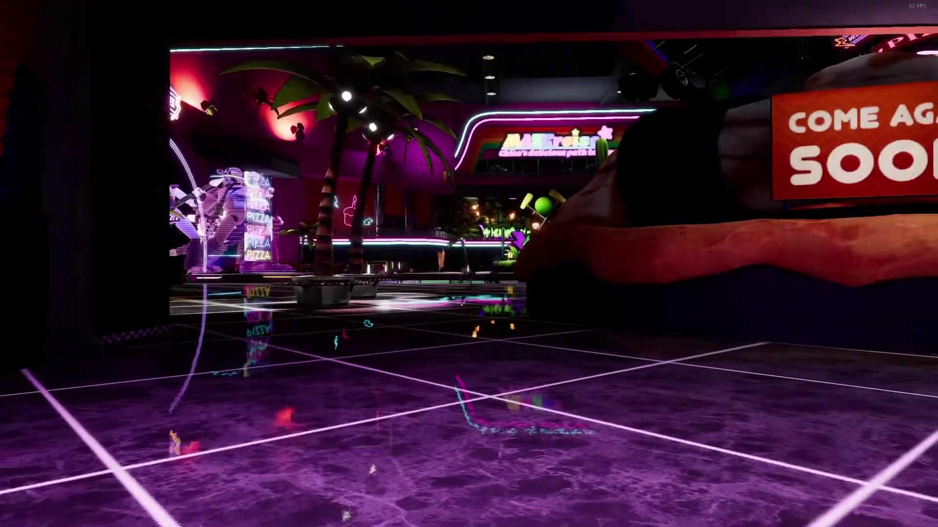
key("w")
key("s")
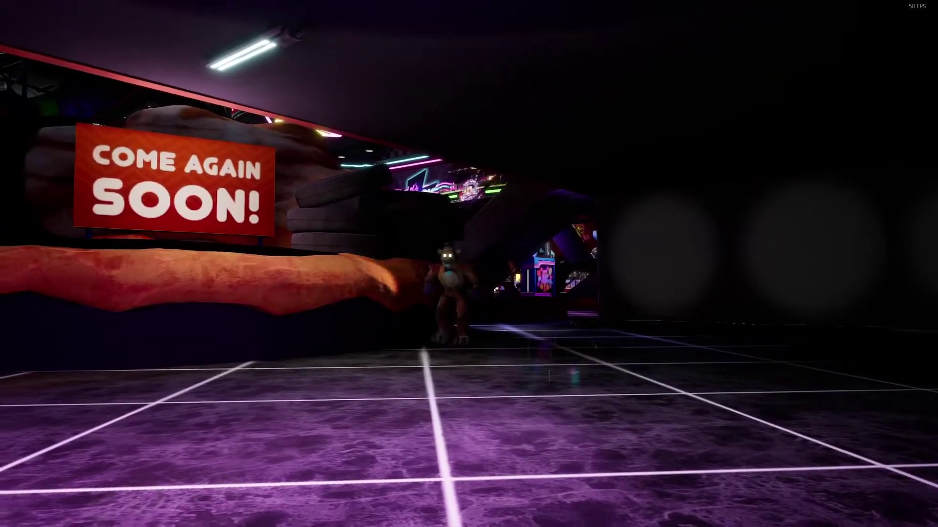
- Drive the security bot backstage along the mural and red walls, past scaffolding and the cage
key("w")
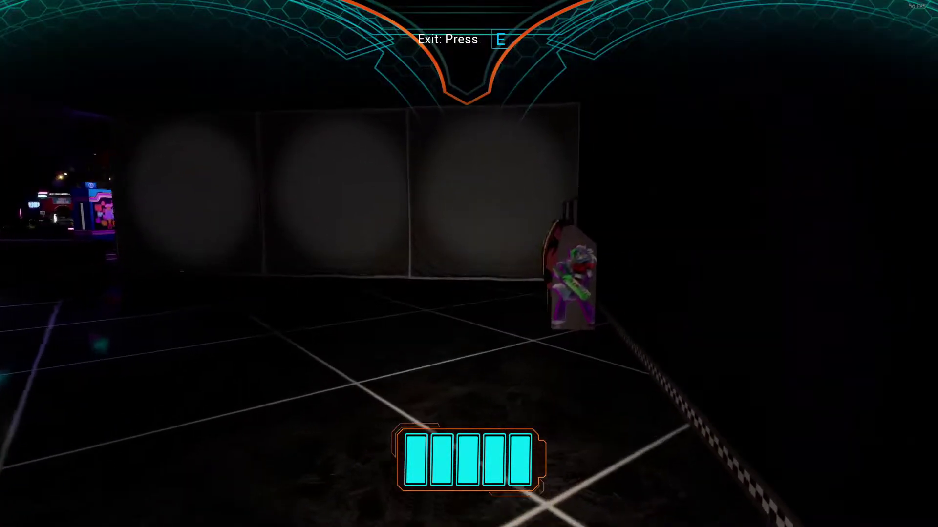
key("w")
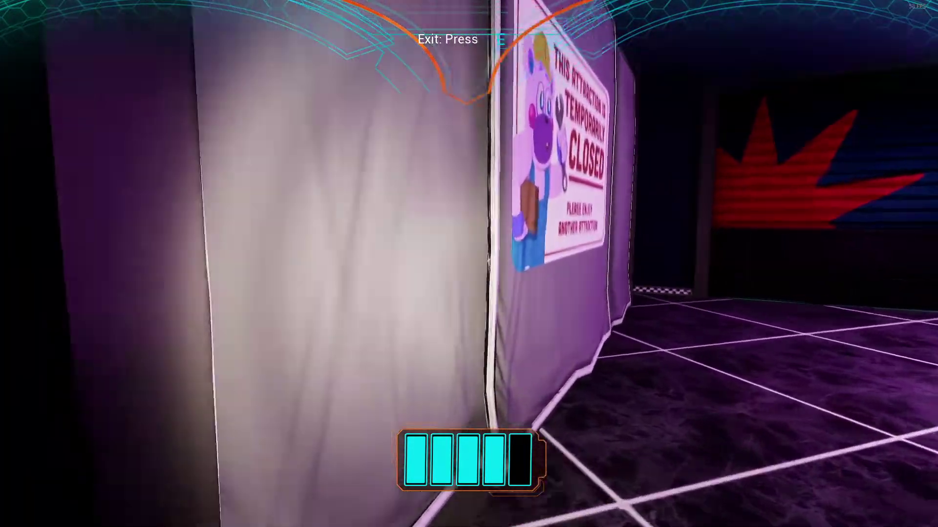
key("w")
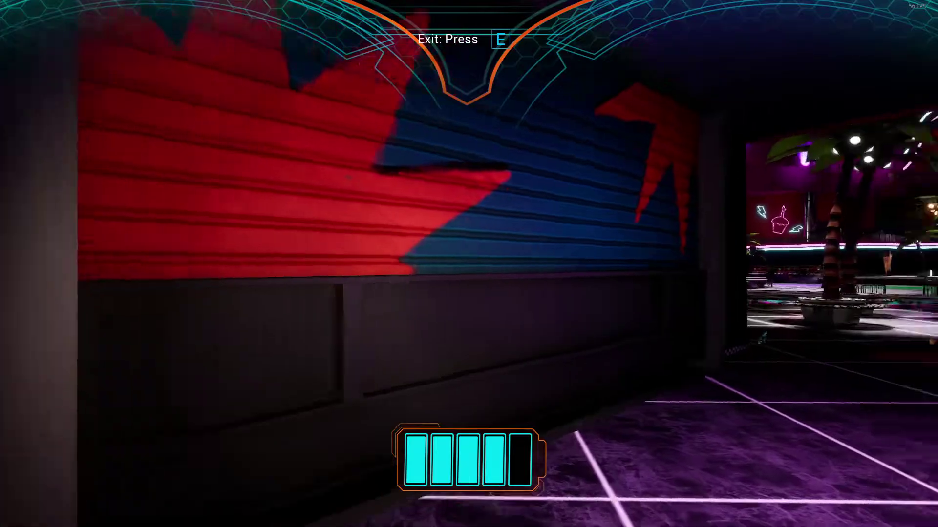
key("w")
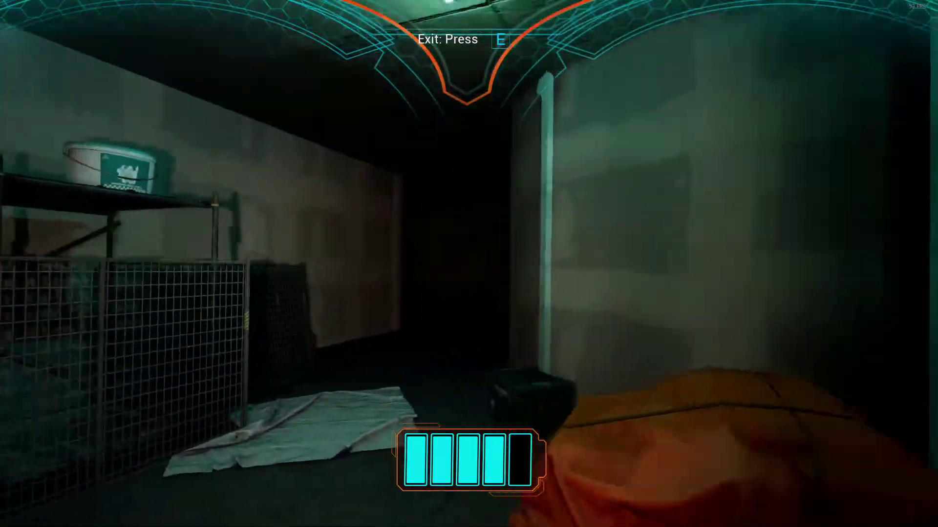
key("w")
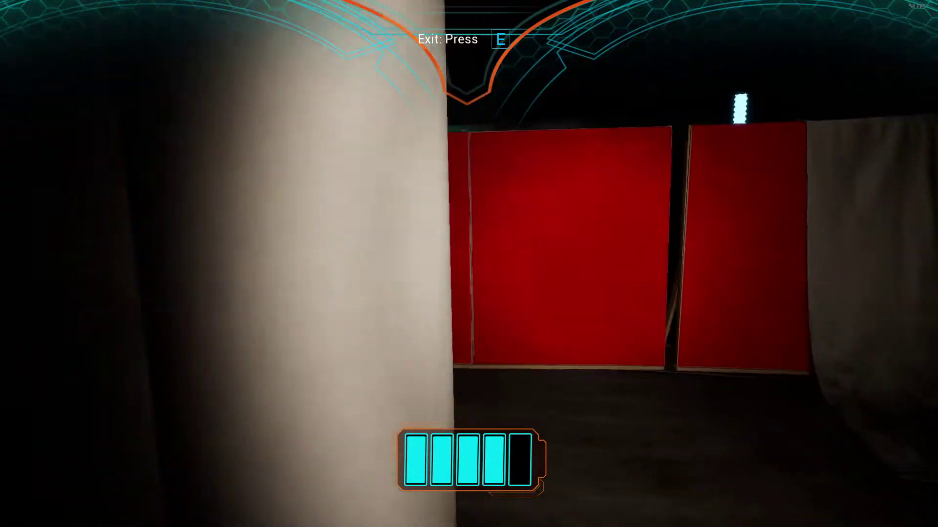
key("w")
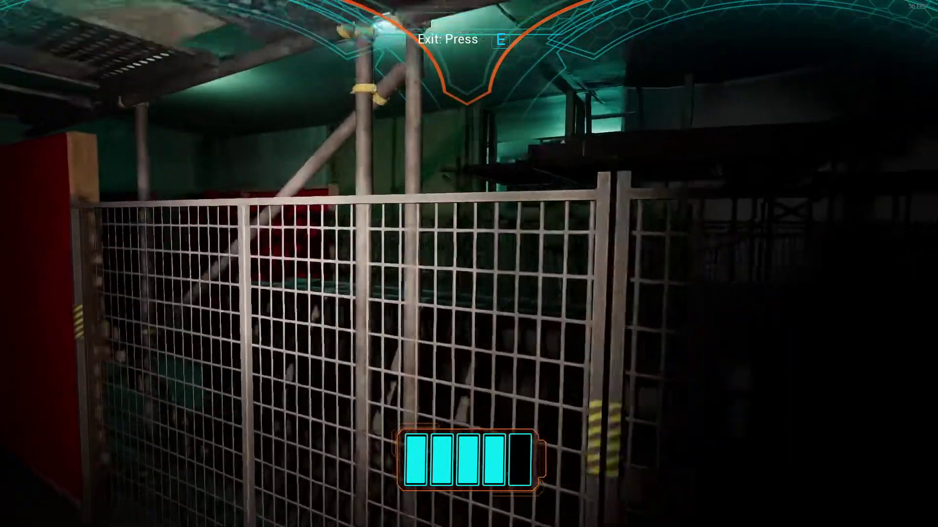
key("w")
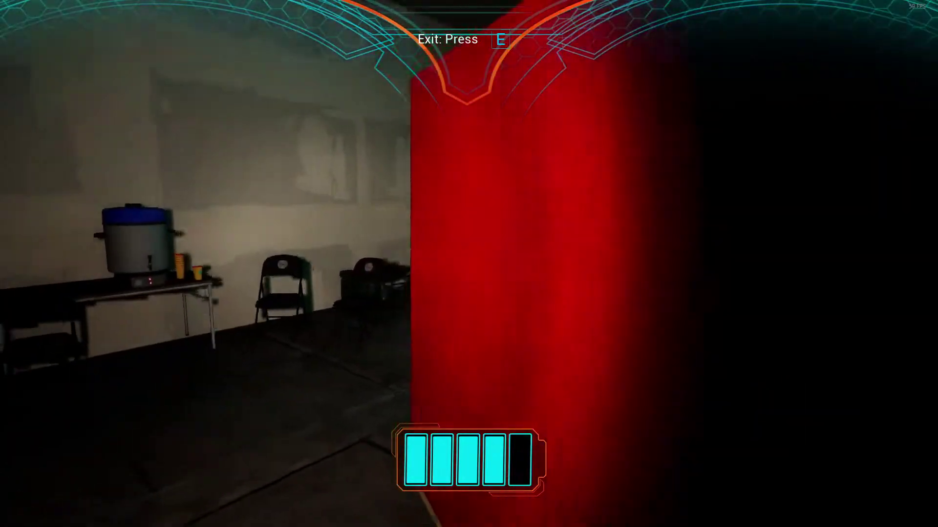
key("w")
key("w")
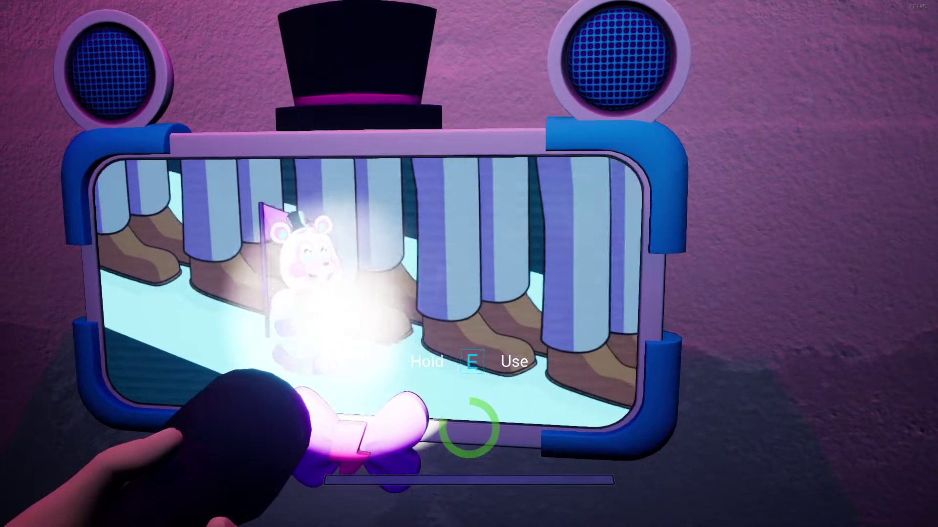
- Save the game at the save station and step back out of the pod
key("Return")
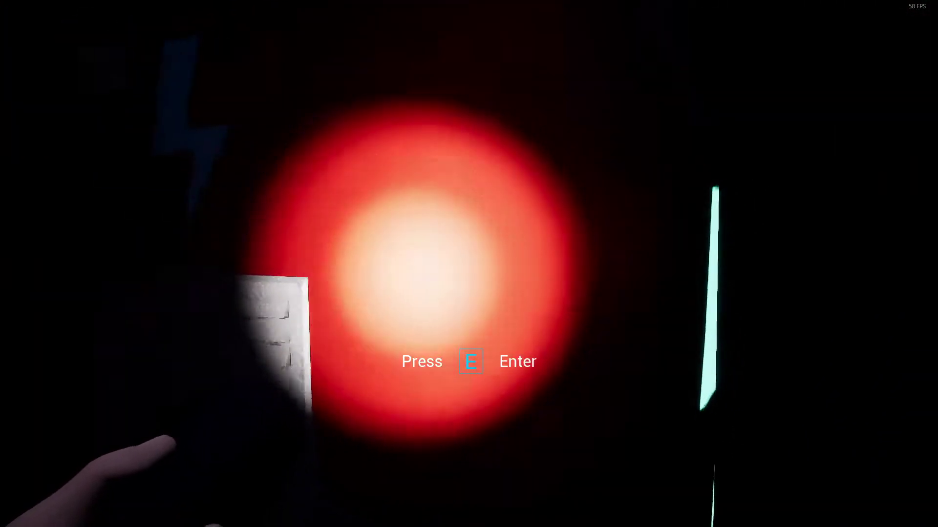
key("e")
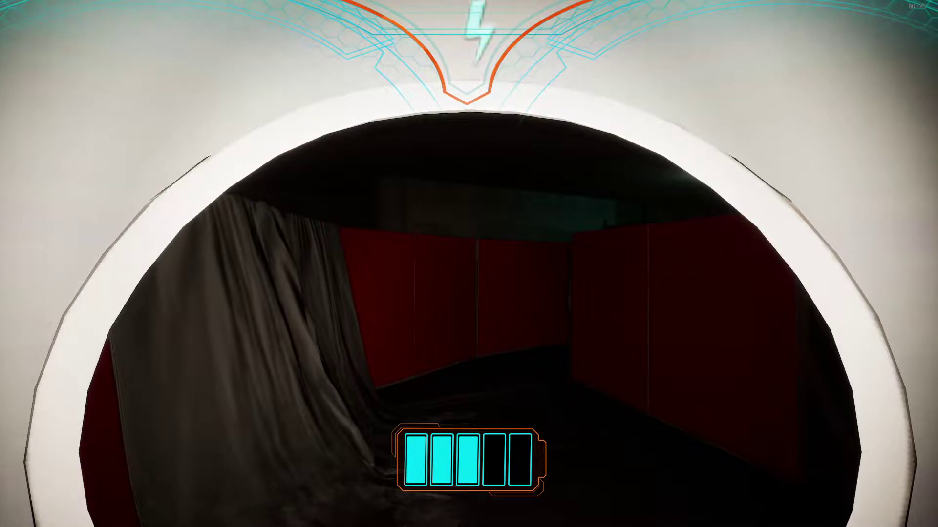
key("e")
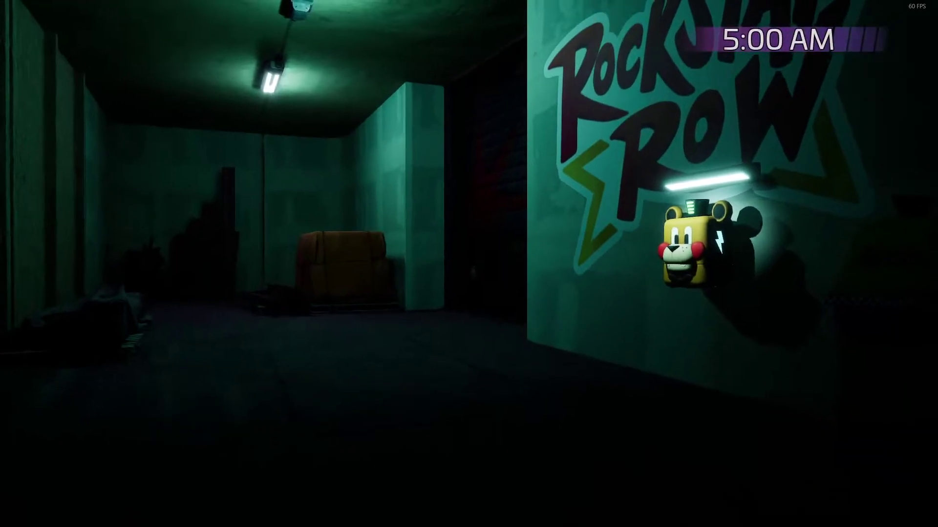
- Fully recharge the flashlight at the Freddy recharge station
key("w")
key("e")
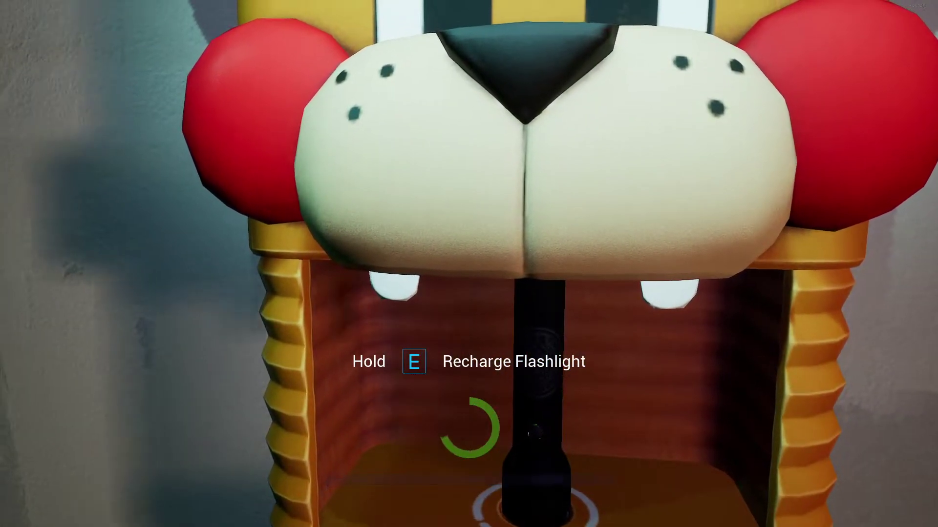
key("shift+w")
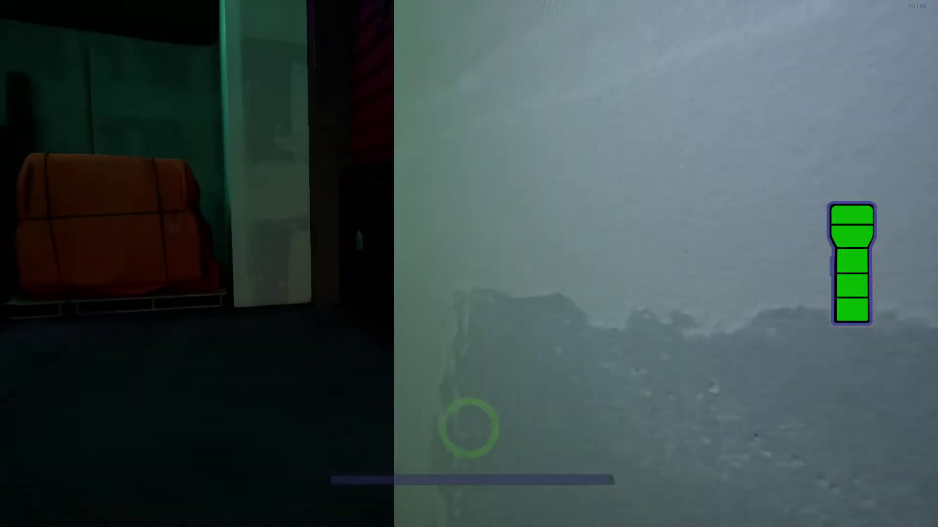
- Walk from the garage past the star-sign wall and check the Level 1 Faz-Watch map
key("w")
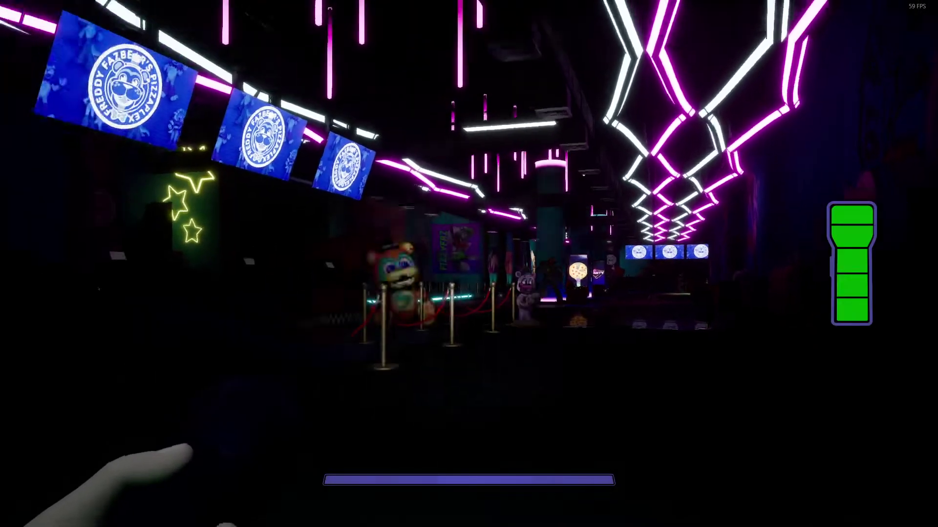
key("shift+w")
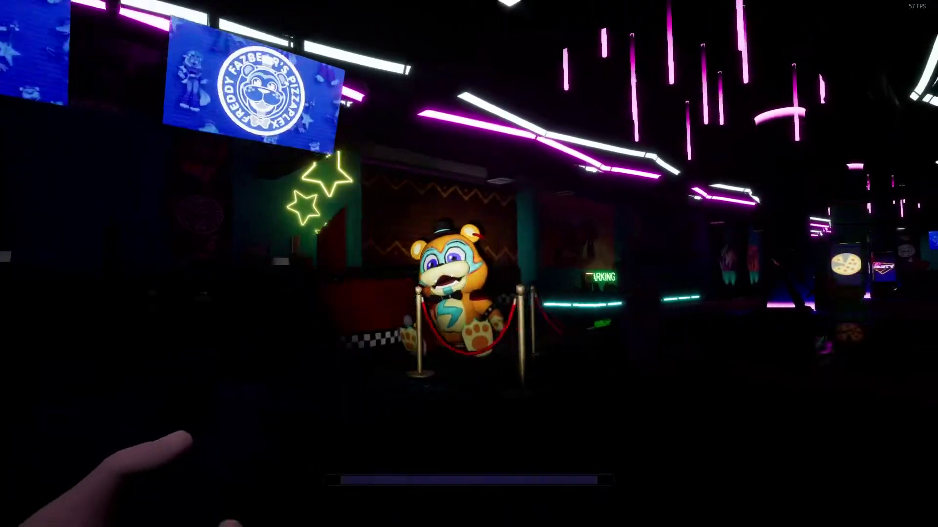
key("shift+w")
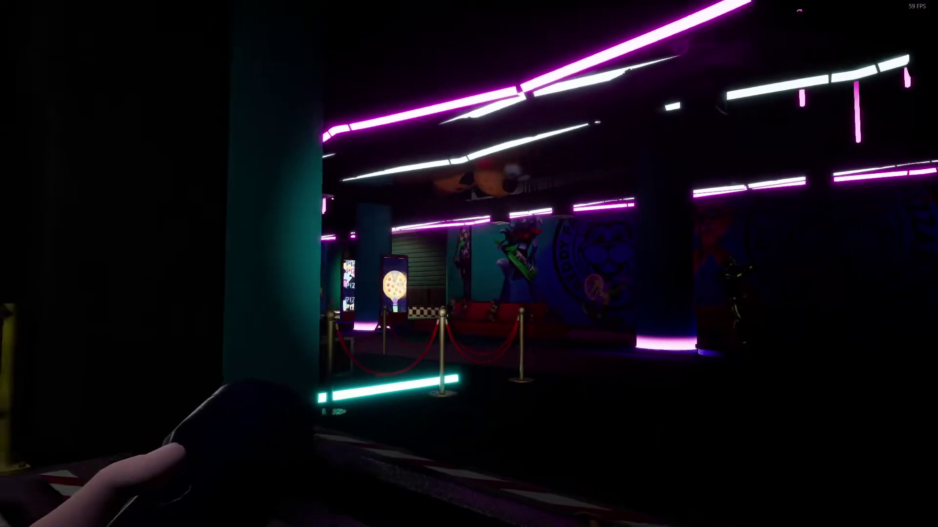
key("shift")
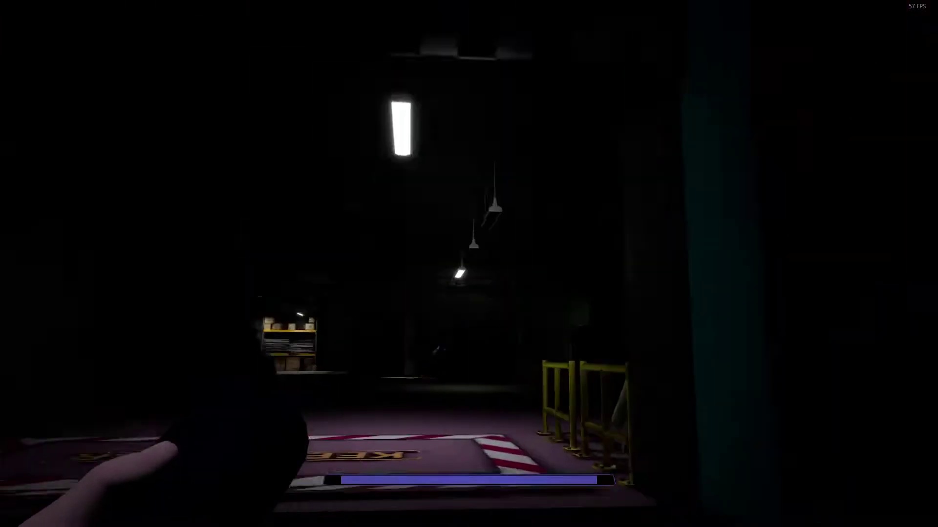
key("Tab")
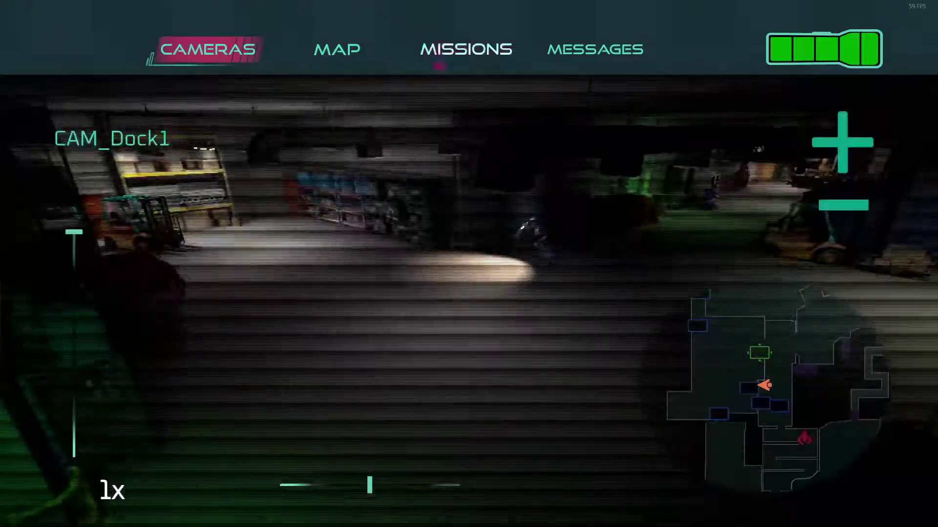
left_click(343, 54)
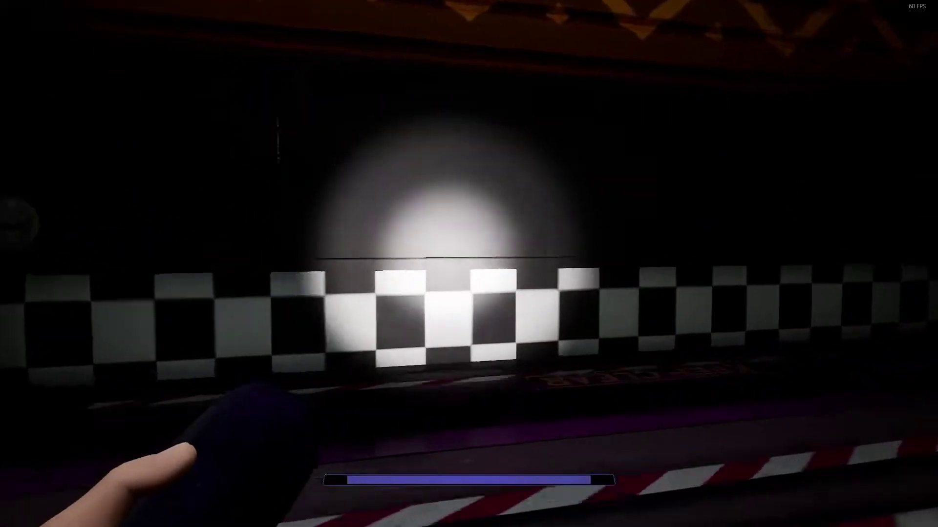
- Walk past the barrier and parking wall through the neon pizza hall toward the stage
key("w")
key("shift+w")
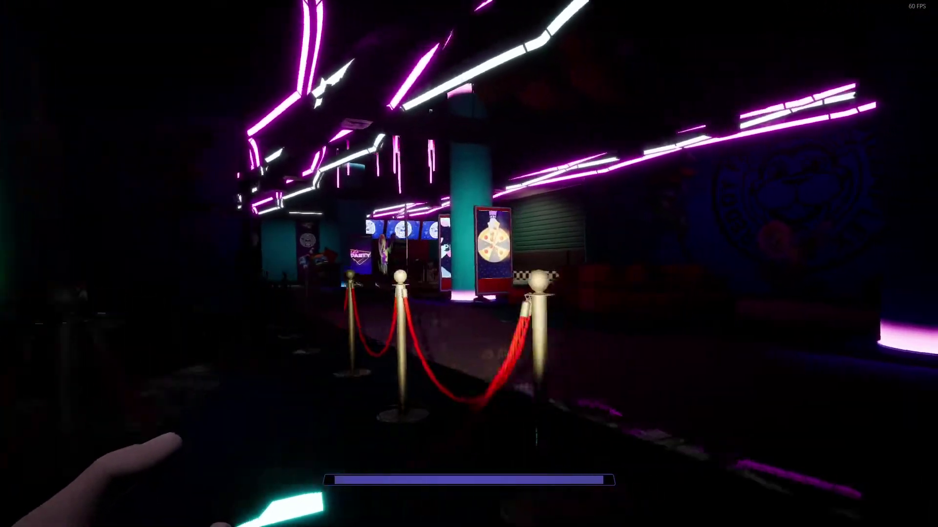
key("shift+w")
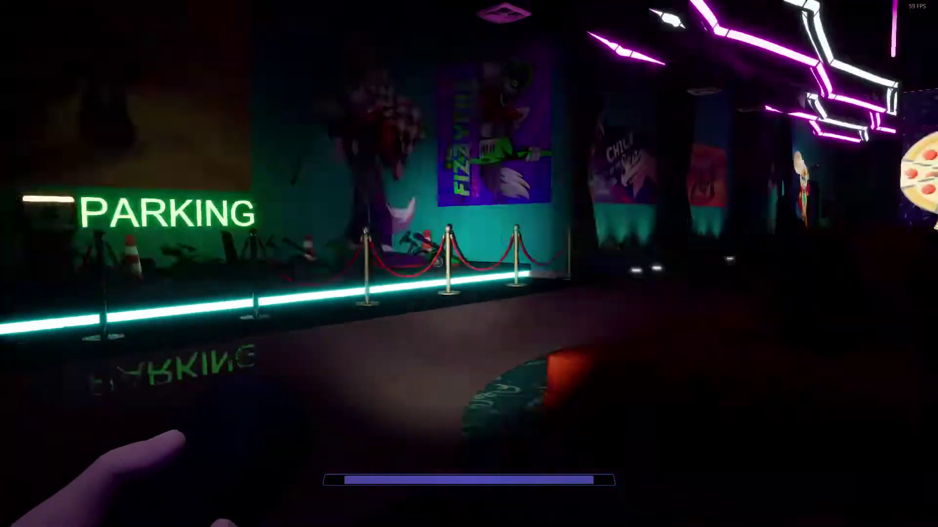
key("shift+w")
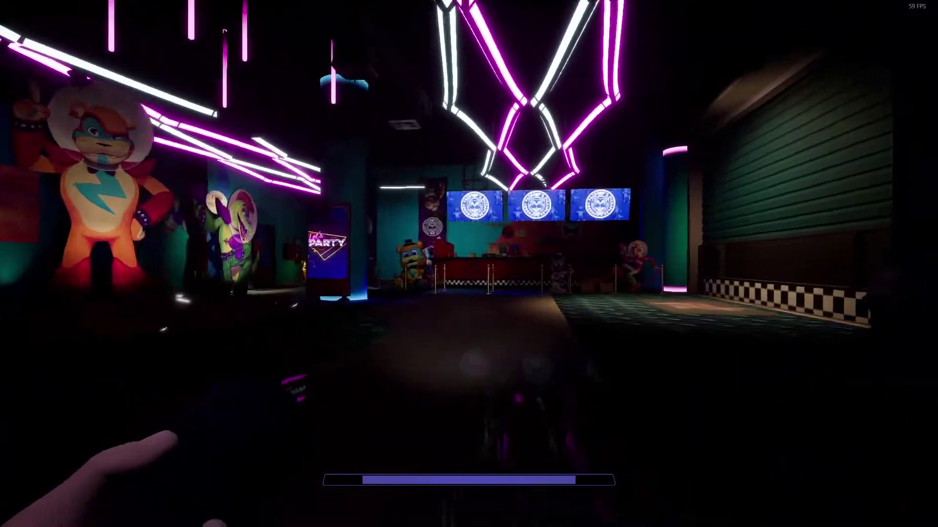
key("w")
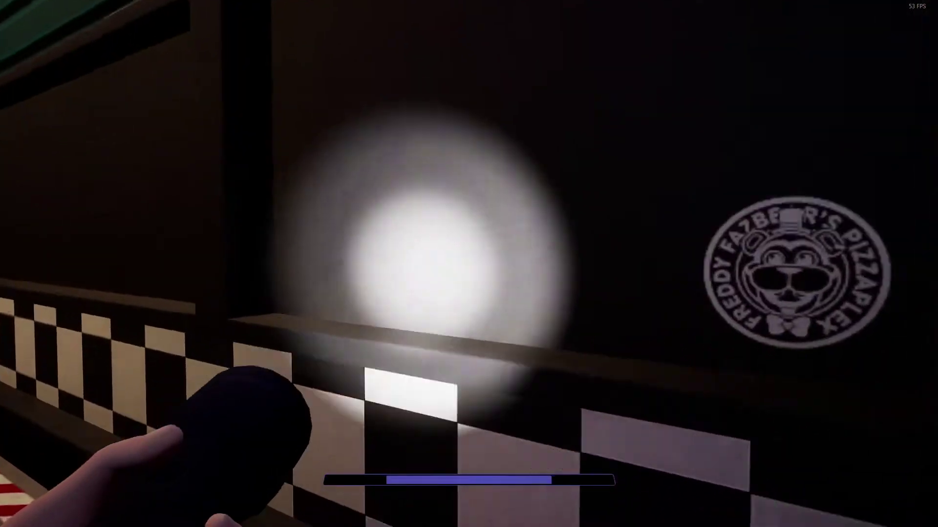
key("w")
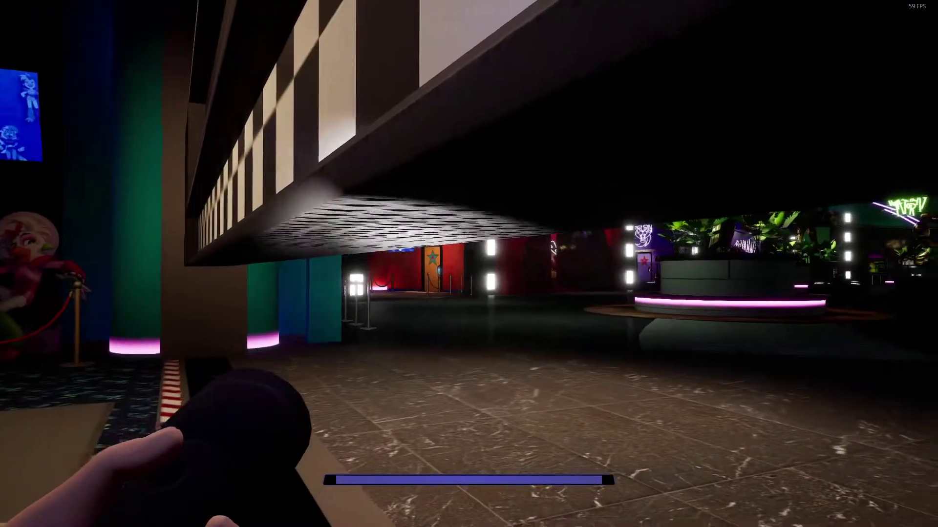
key("Tab")
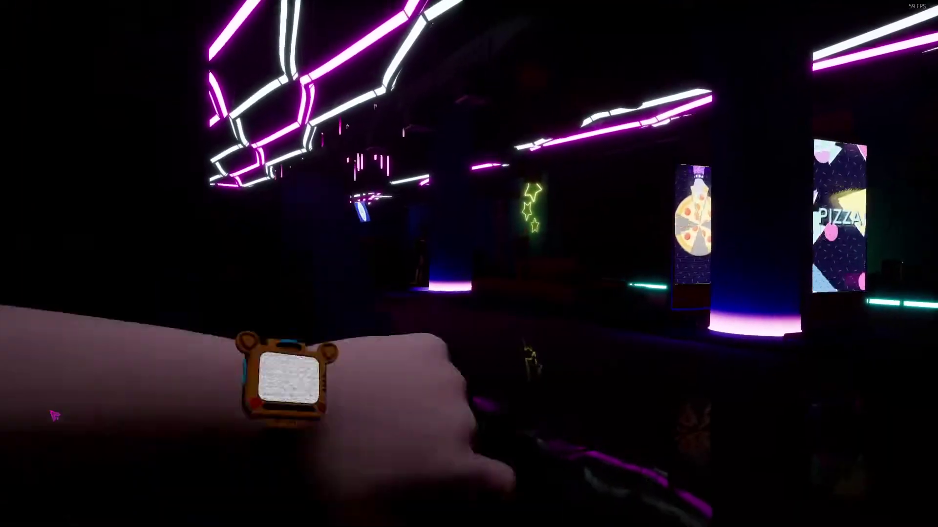
left_click(595, 49)
left_click(467, 59)
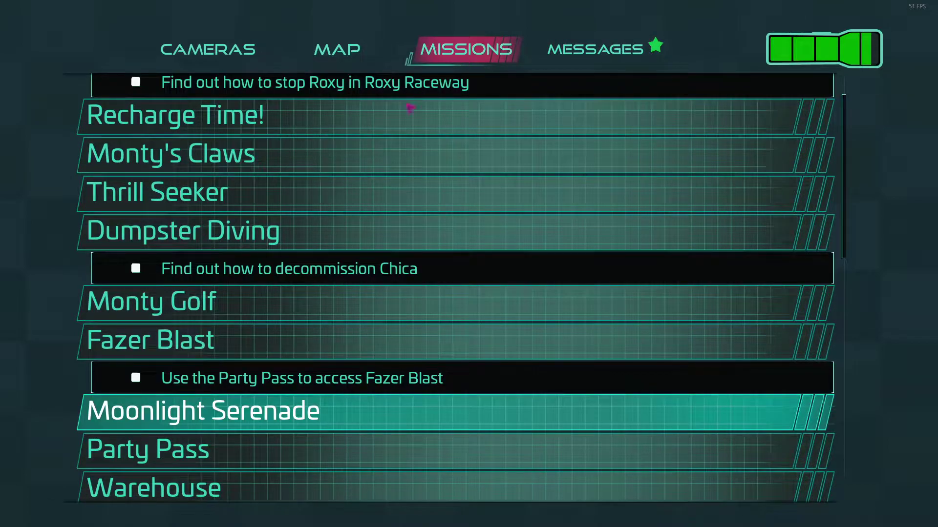
scroll(347, 268, "up", 1)
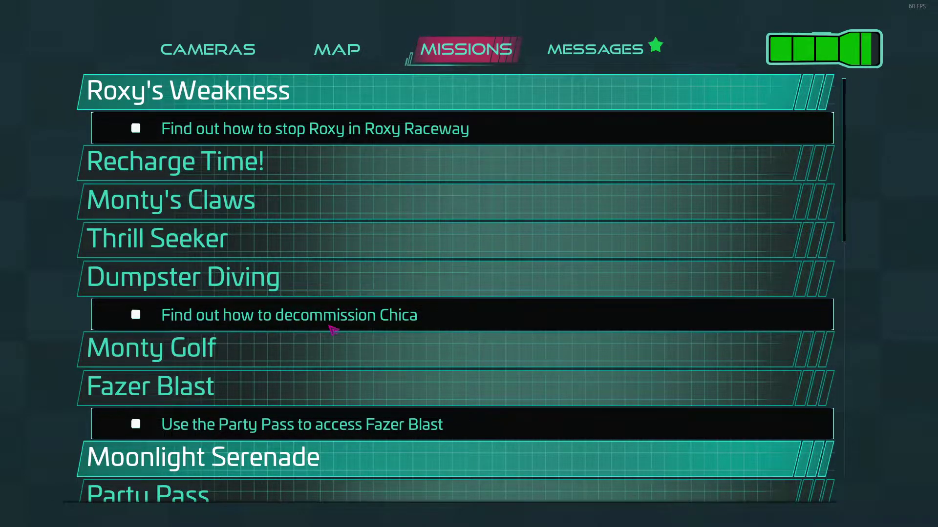
key("Tab")
- Switch on the flashlight and walk down the hall toward the Freddy poster
key("w")
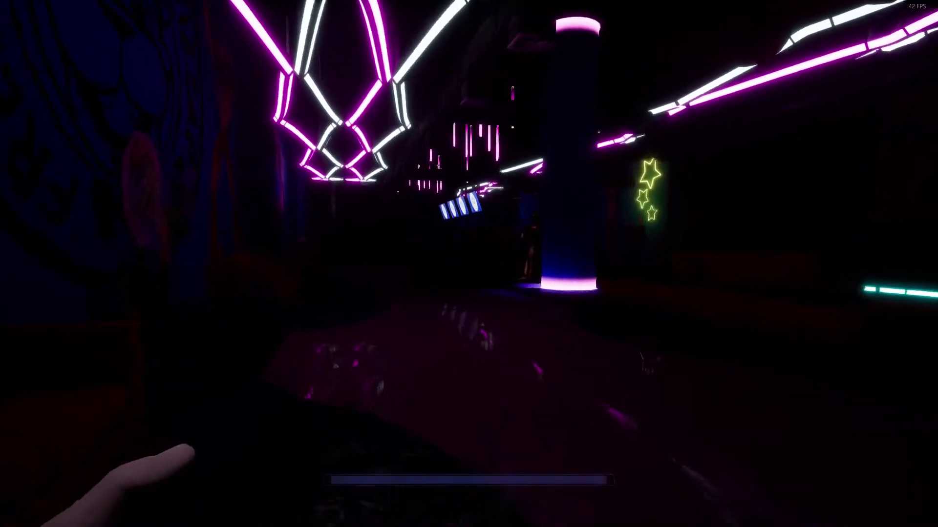
right_click(469, 264)
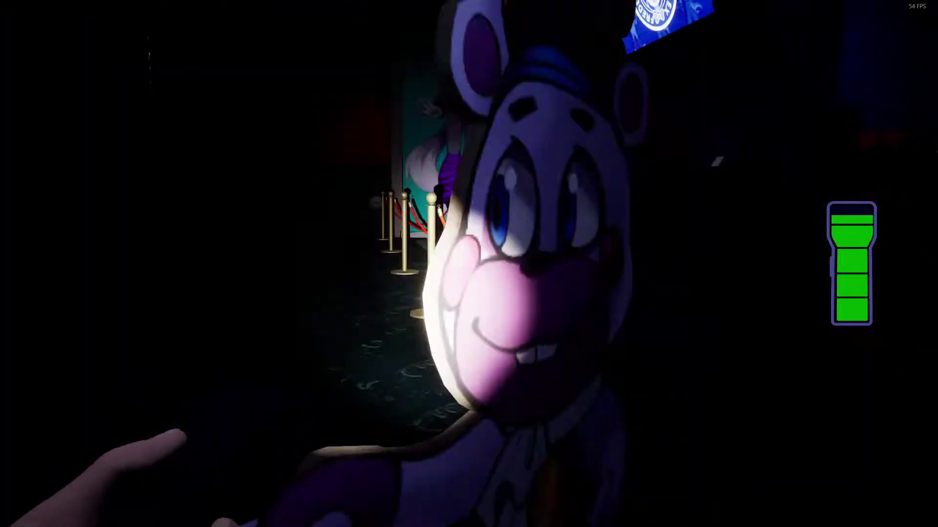
right_click(469, 264)
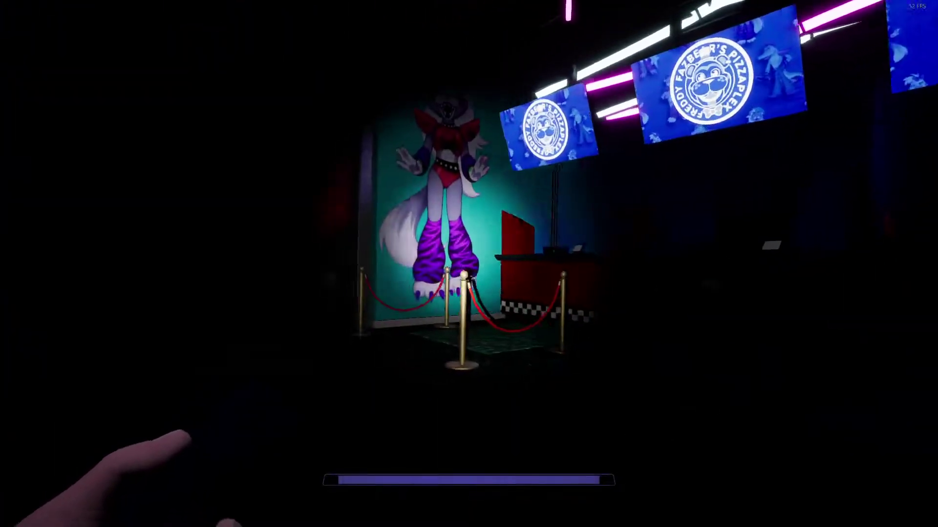
key("w")
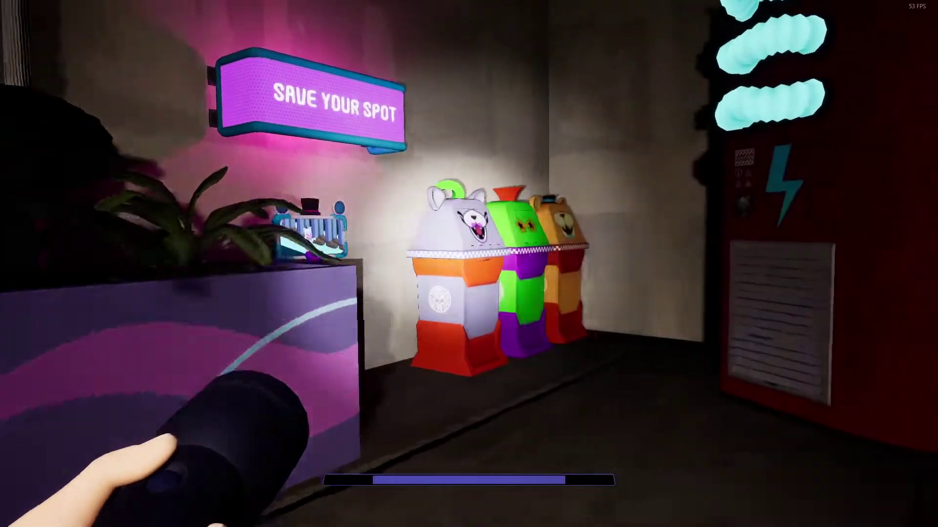
- Pass through the caged storage corridors to the Temporarily Closed sign and Freddy
key("w")
key("w")
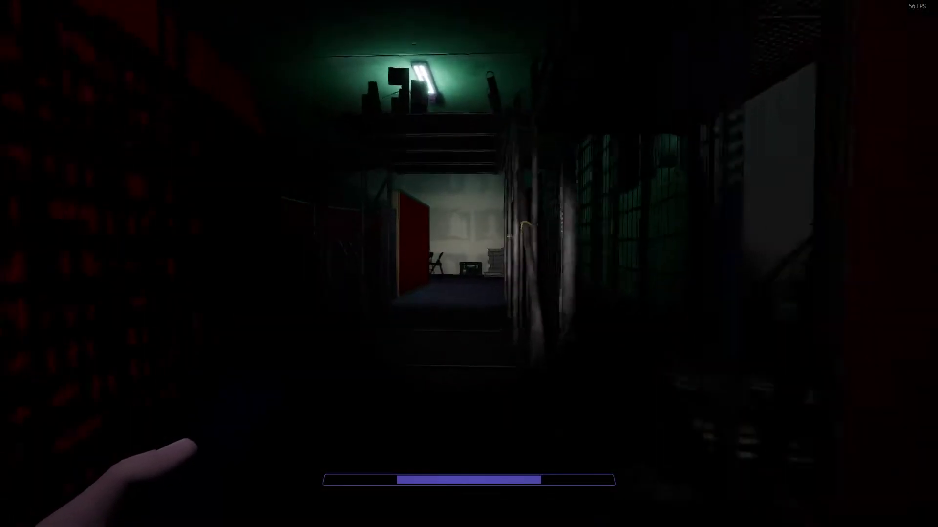
key("w")
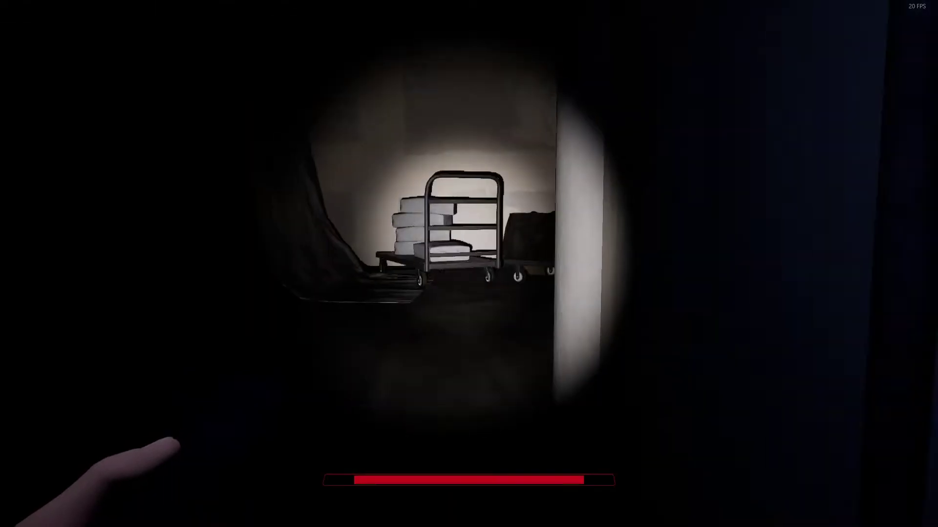
key("w")
key("w")
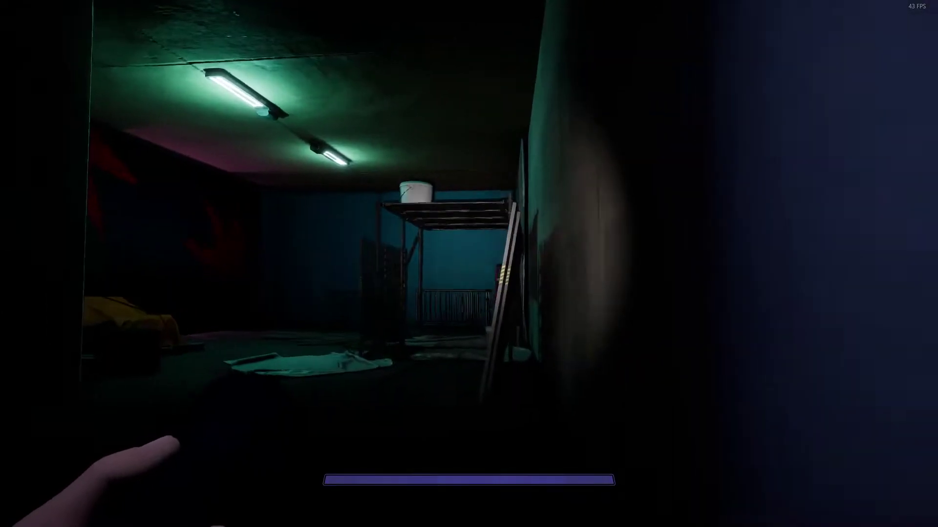
key("shift+w")
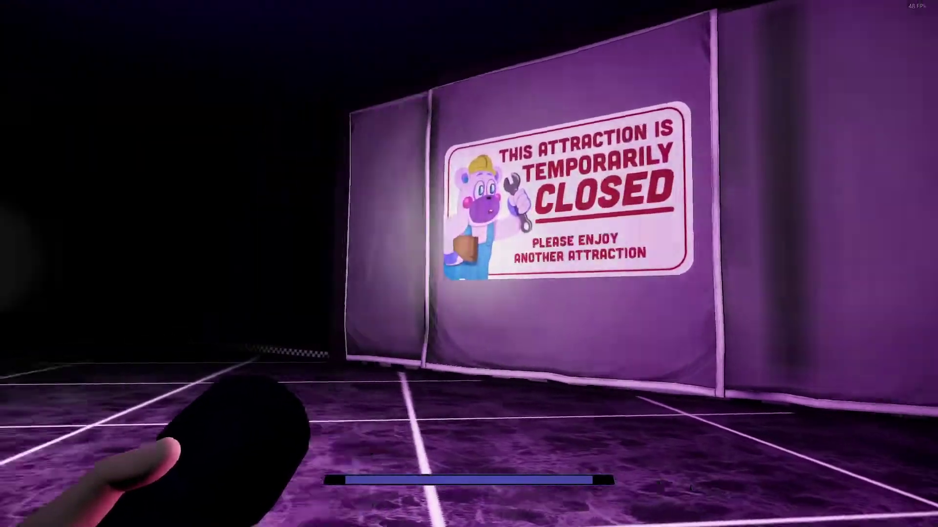
key("w")
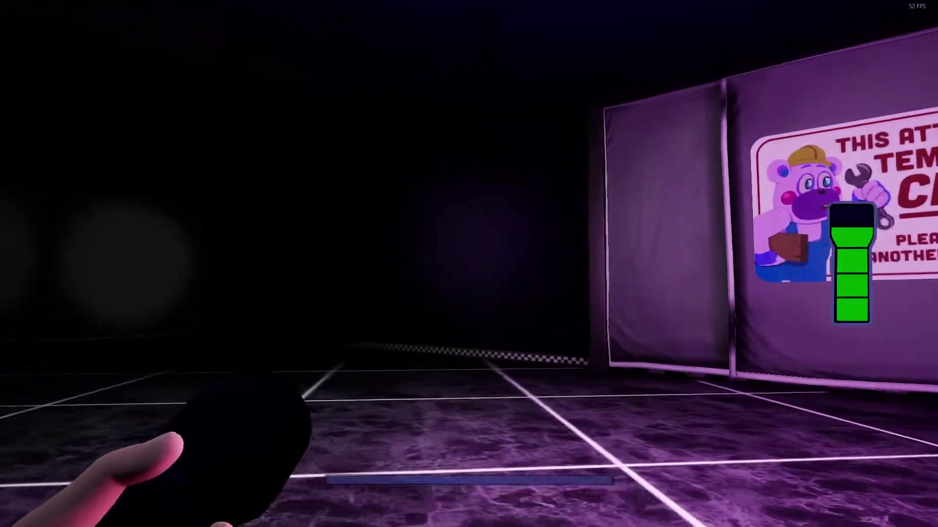
key("w")
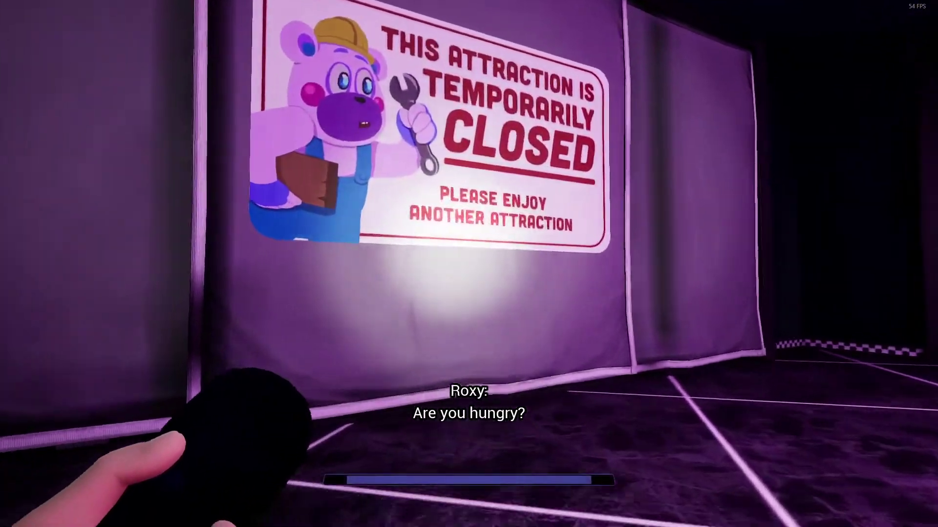
key("w")
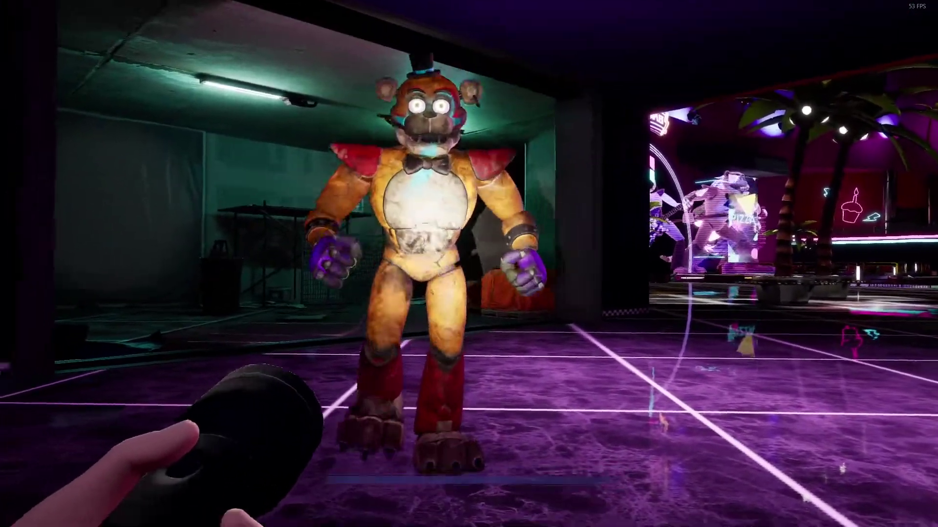
- Leave Freddy, pass the Roxy Raceway sign and planter, and ride the escalator upstairs
key("w")
key("shift+w")
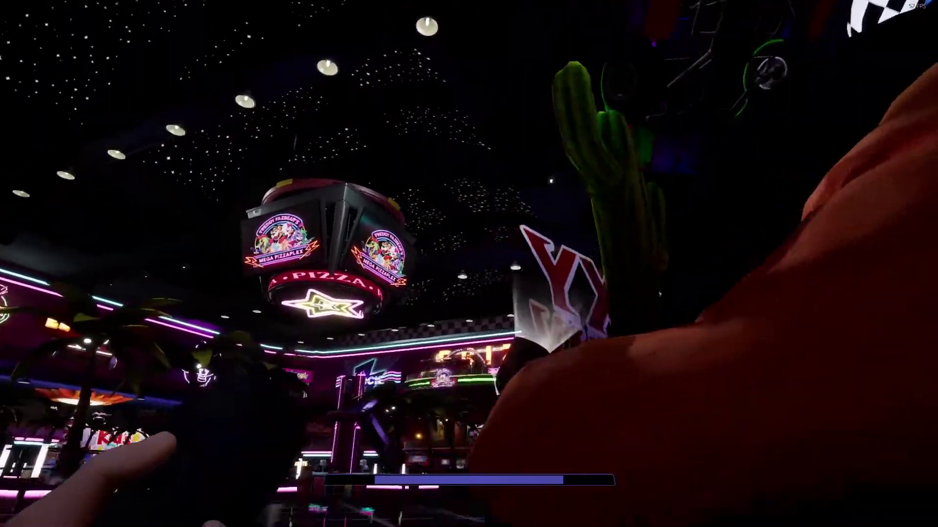
key("s")
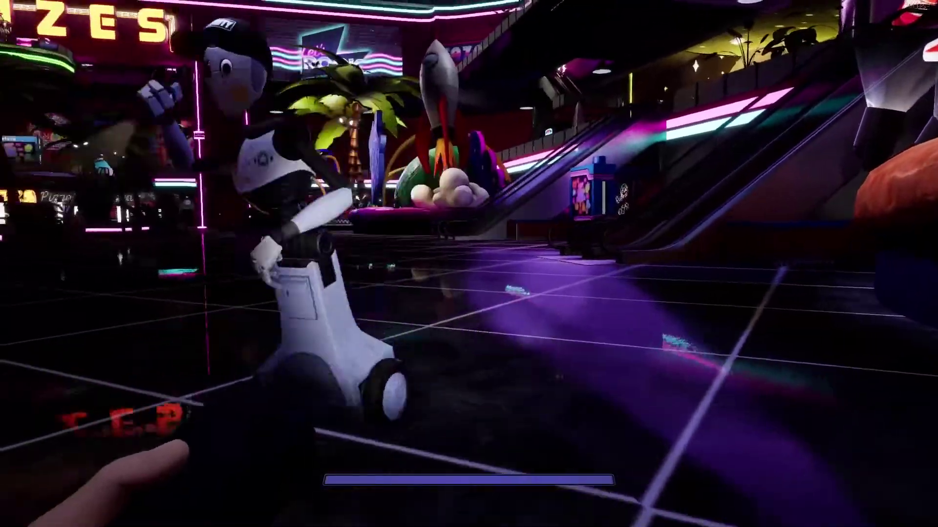
key("d")
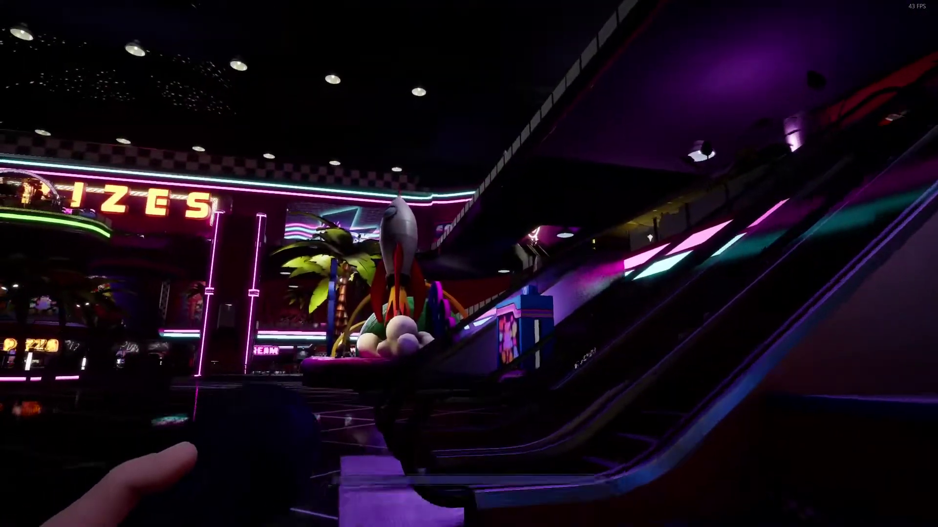
key("shift+w")
key("shift+w")
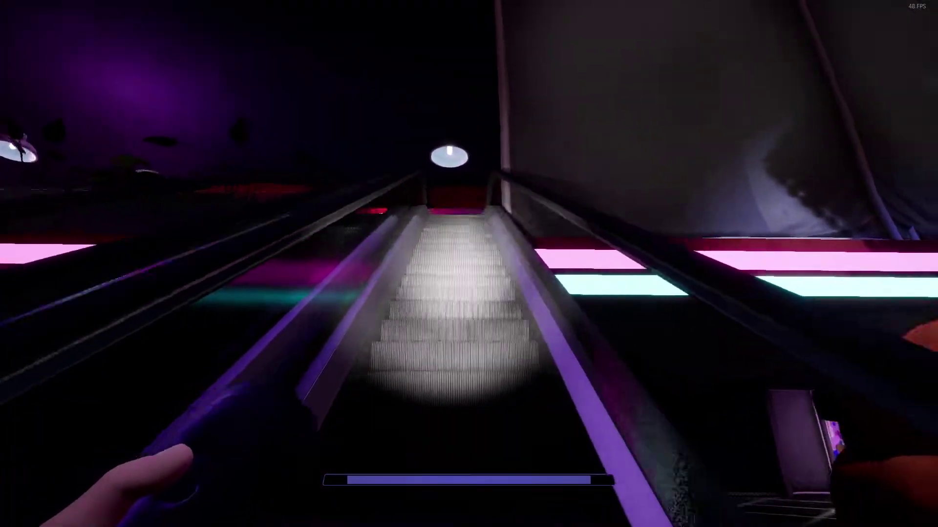
key("shift+w")
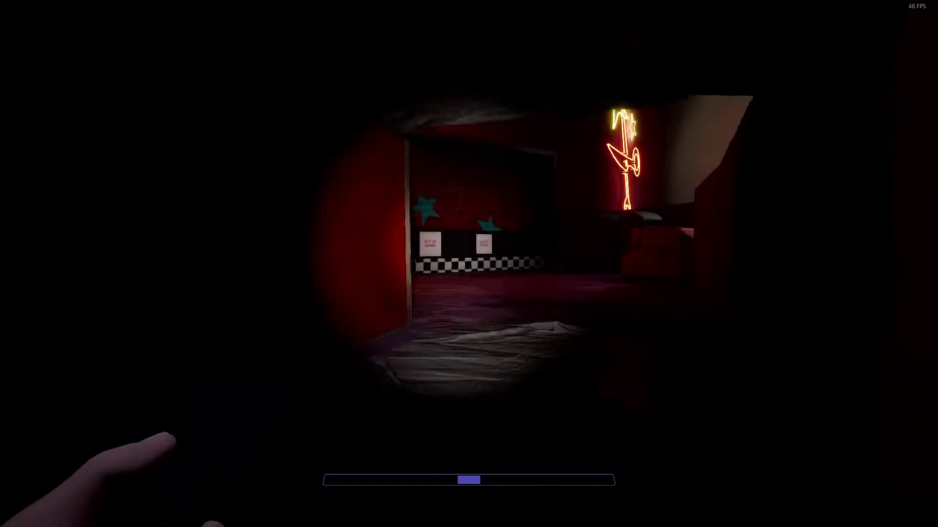
- Walk to the Out of Order wall and look around by the Hard Hat Area panel
key("w")
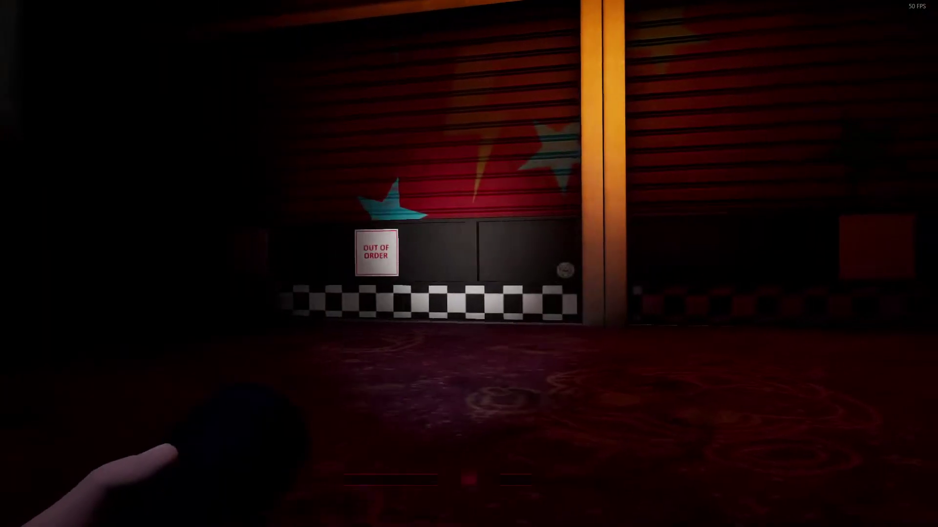
key("shift+w")
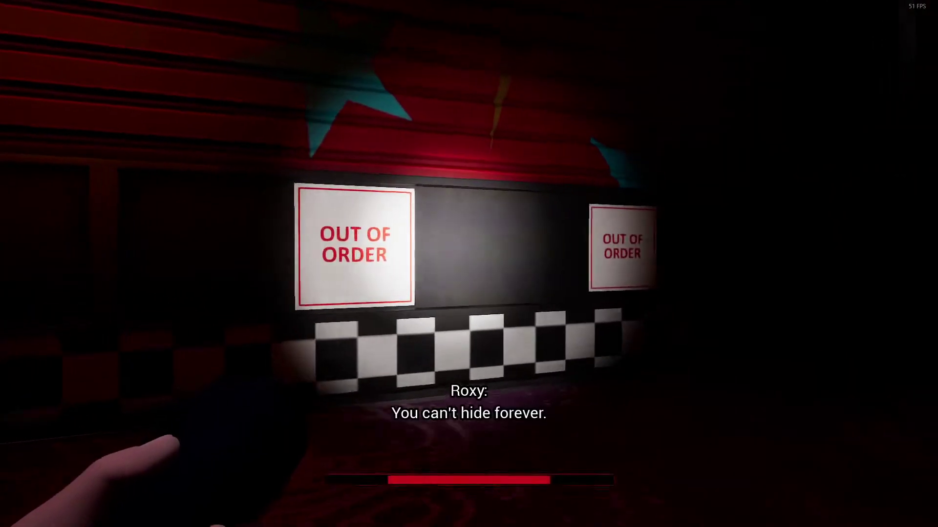
key("shift+w")
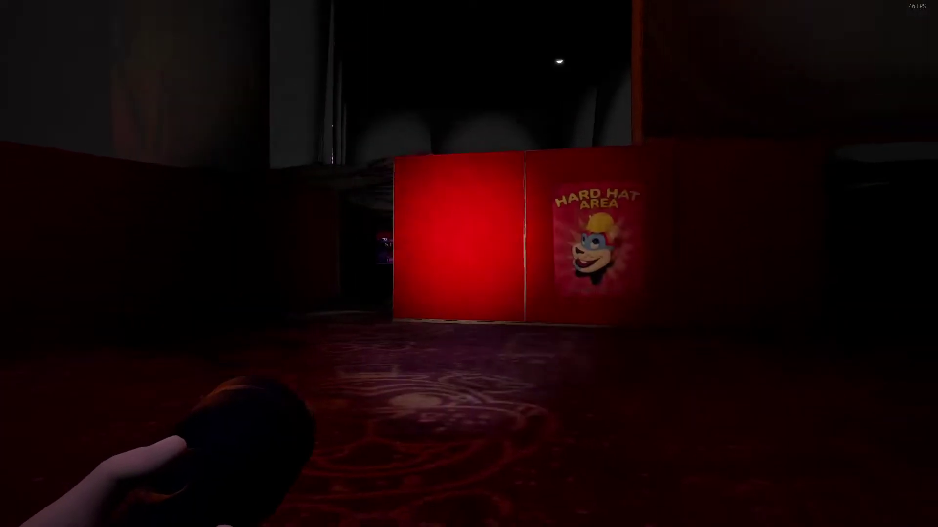
key("w")
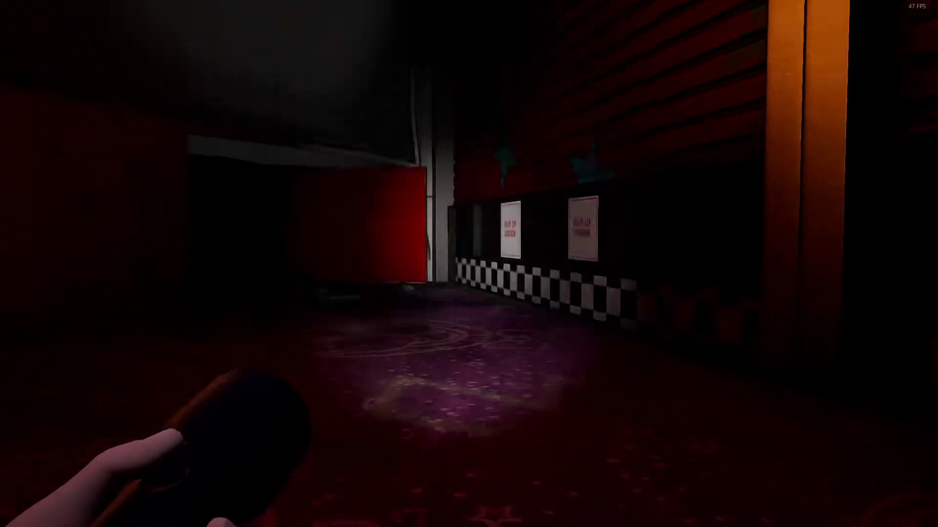
- Edge down the corridor opening and step out of the security bot
key("w")
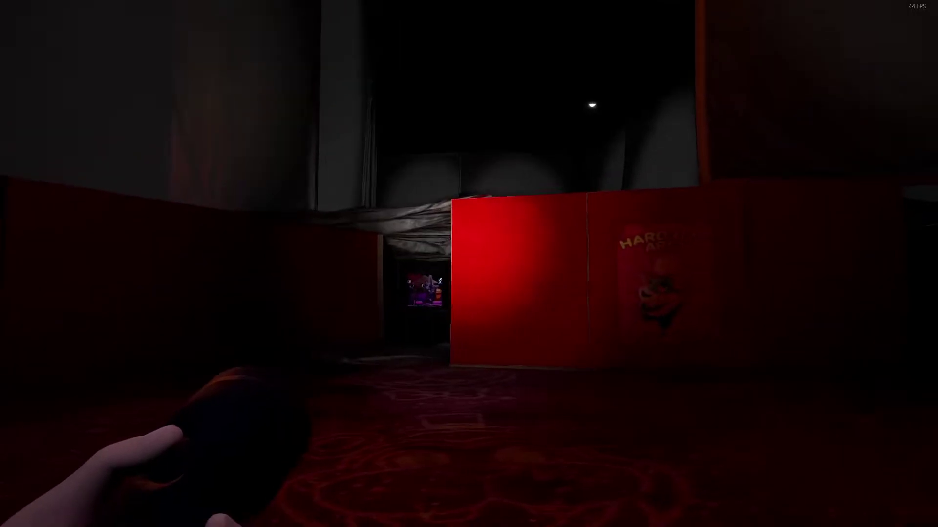
key("w")
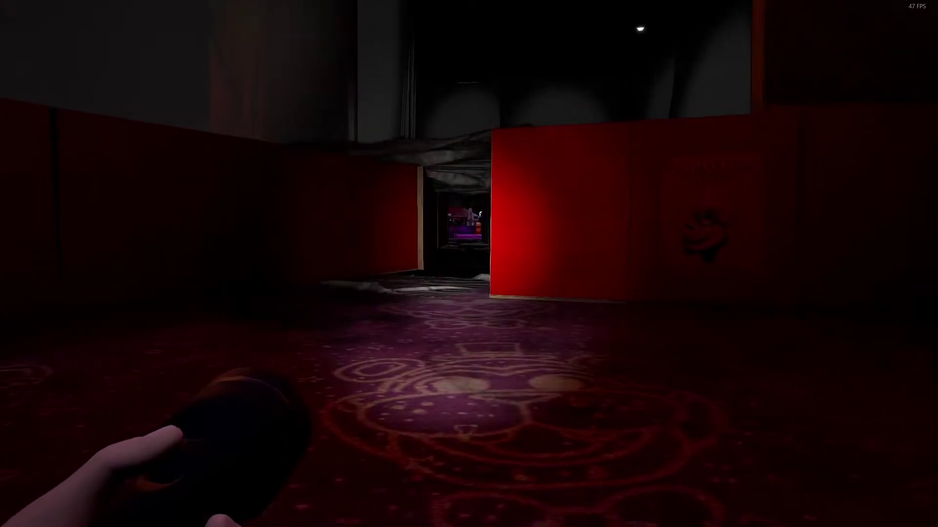
key("w")
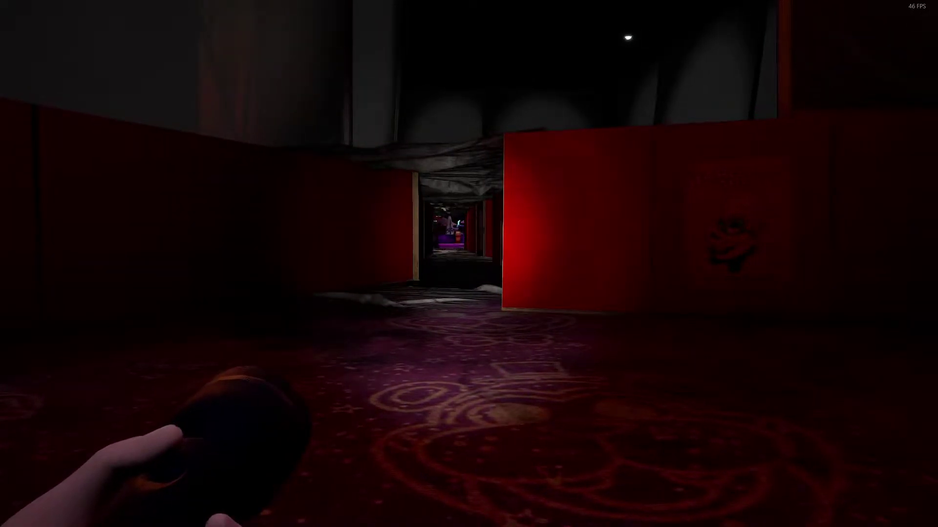
key("w")
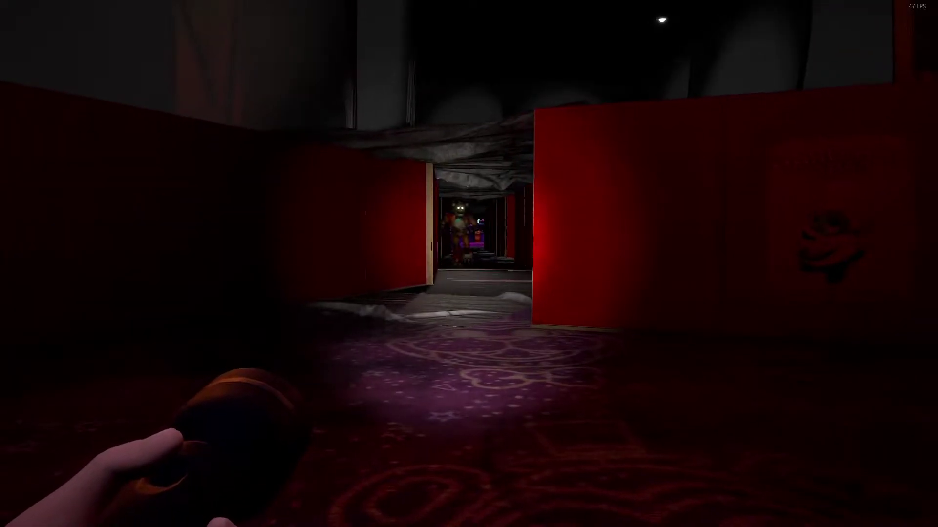
key("w")
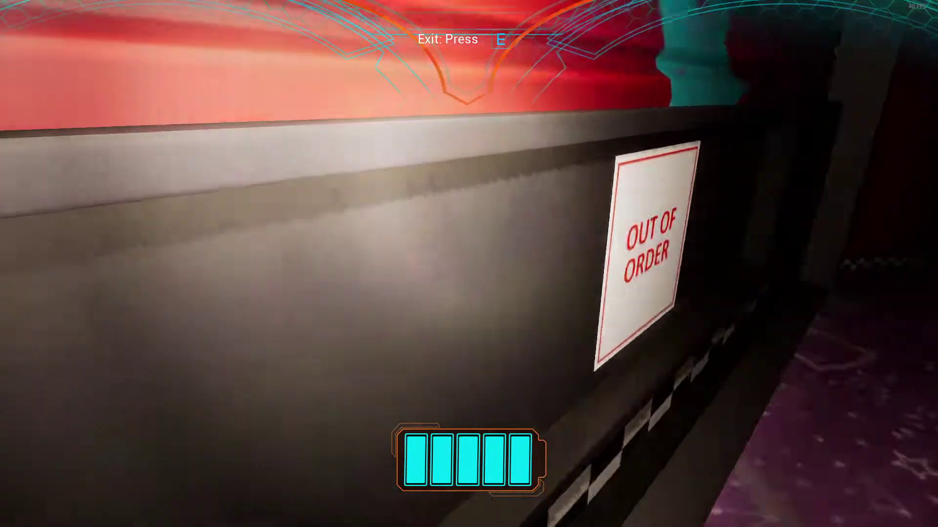
key("e")
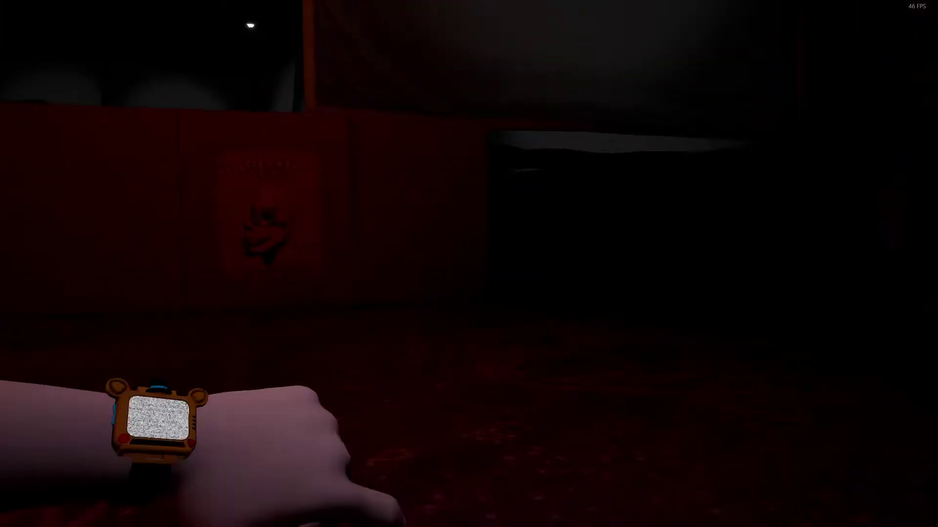
- Review the Fazwatch missions list, then run past the porta-potties
key("Tab")
scroll(342, 227, "up", 2)
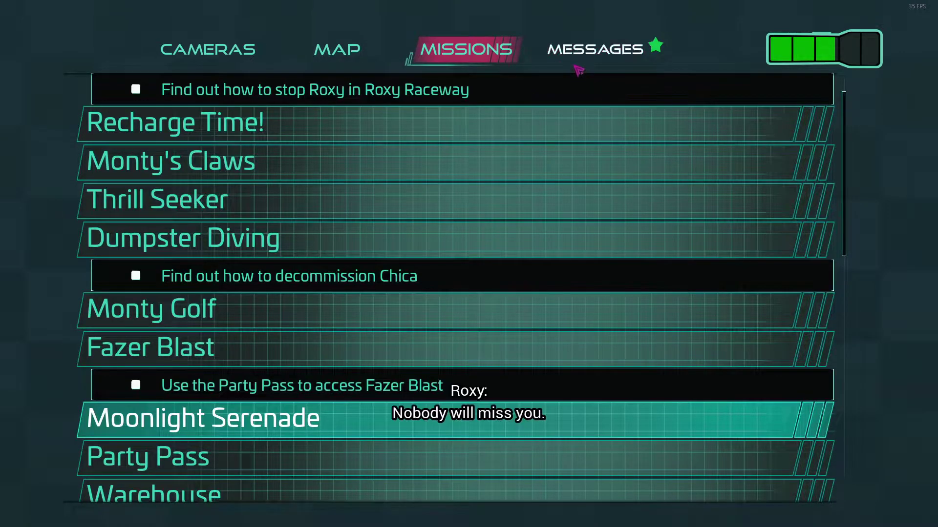
scroll(436, 198, "up", 1)
scroll(371, 144, "down", 1)
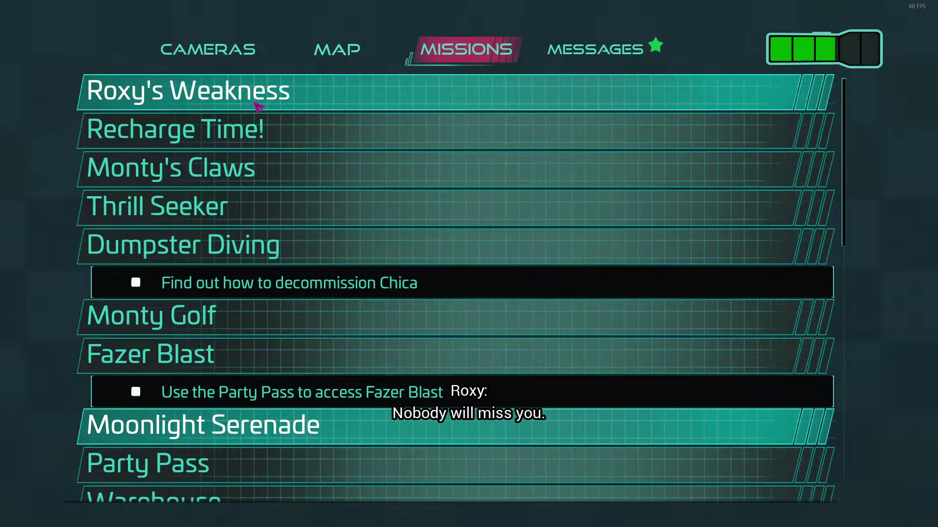
scroll(293, 128, "up", 1)
key("Tab")
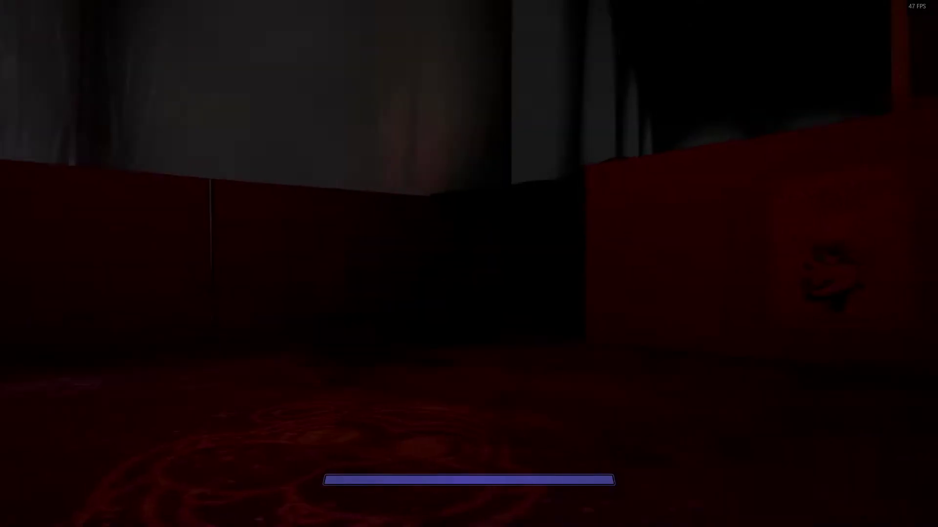
key("shift+w")
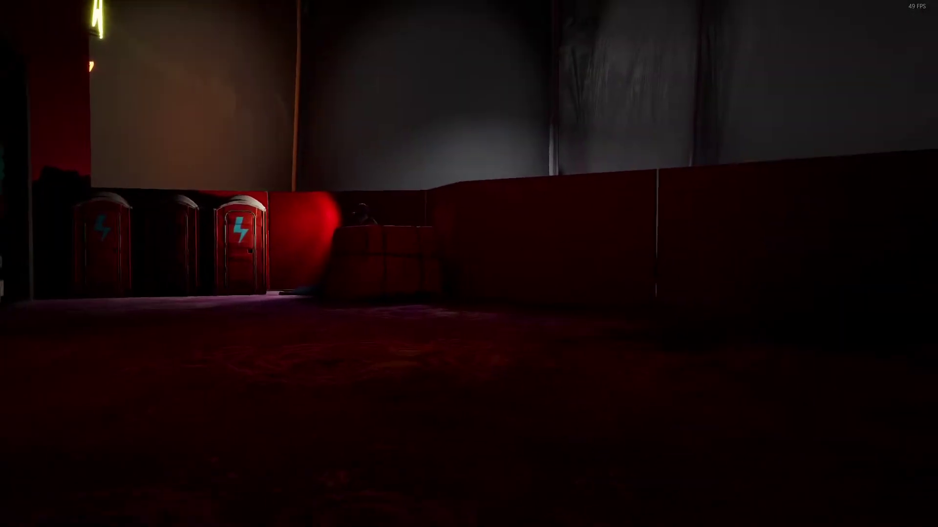
key("shift+w")
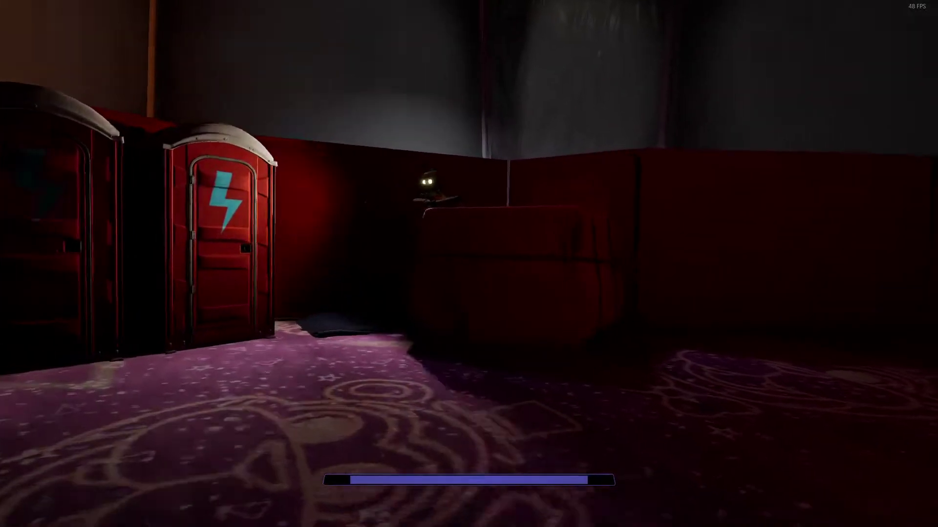
key("w")
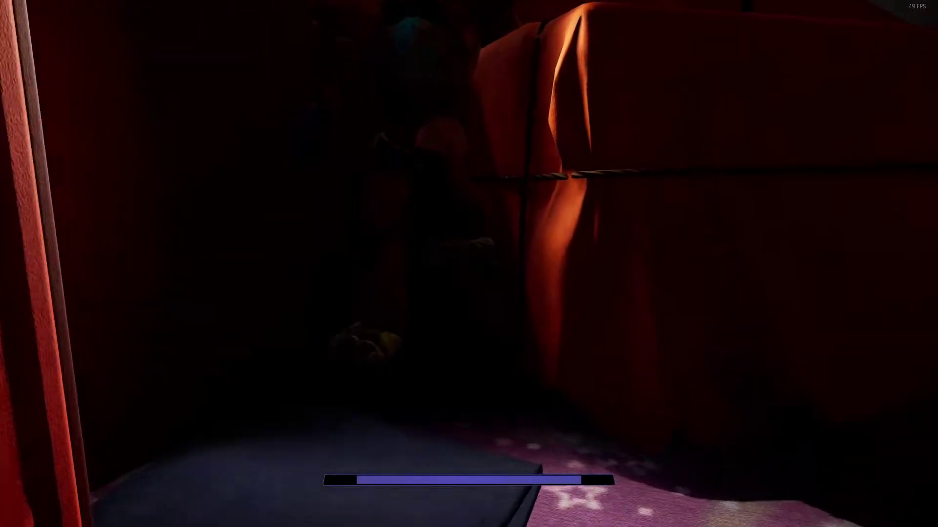
- Flash the animatronic, back away, and run through the dark hallway into the red hallway
key("f")
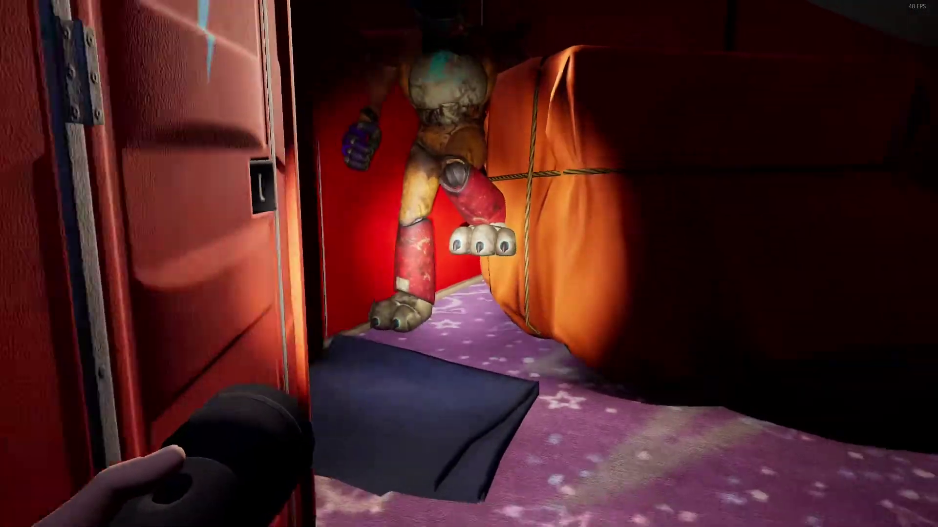
key("s")
key("shift+w")
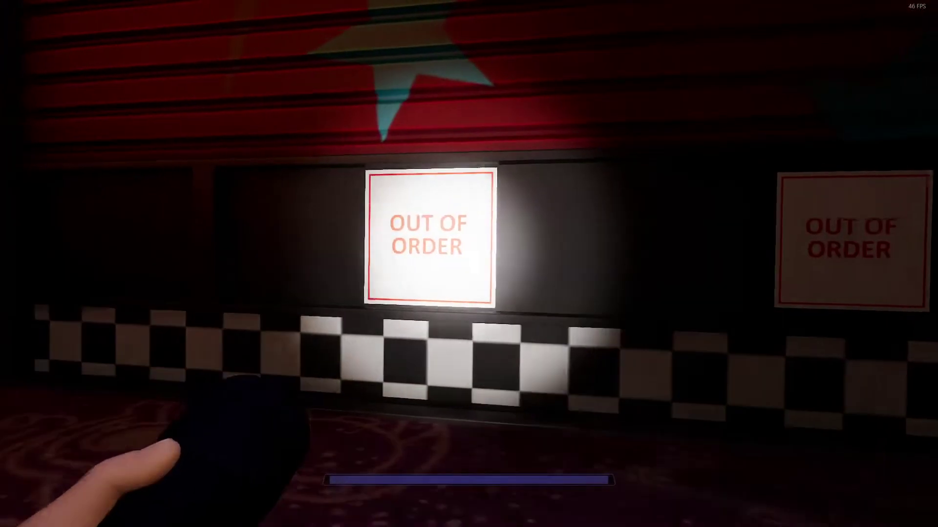
key("f")
key("f")
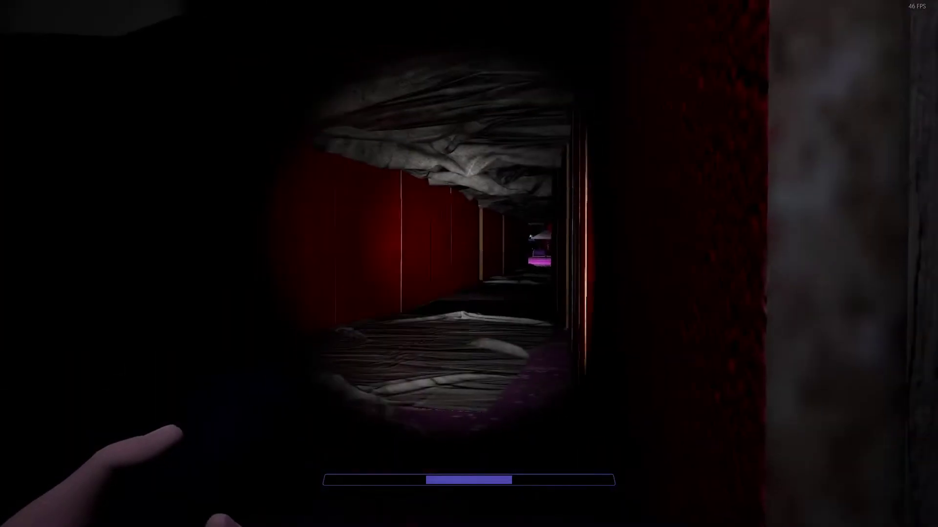
key("w")
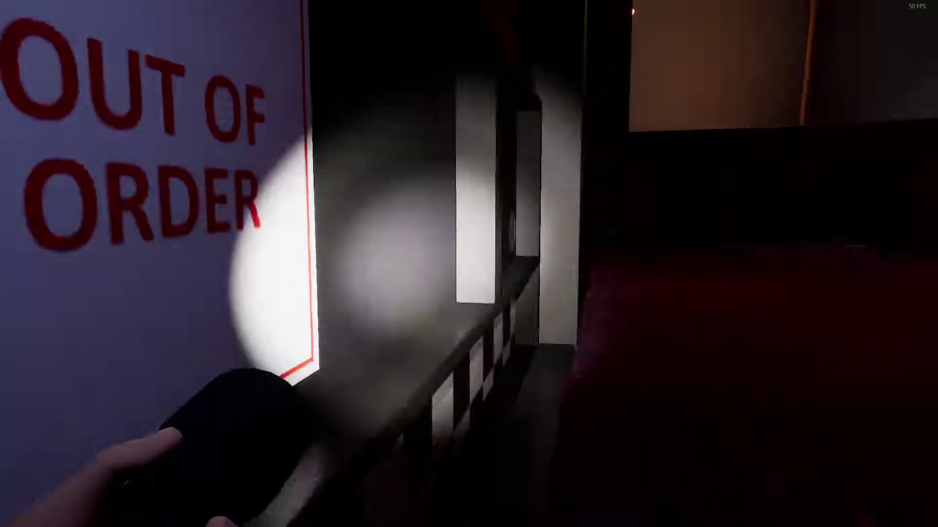
key("w")
key("w")
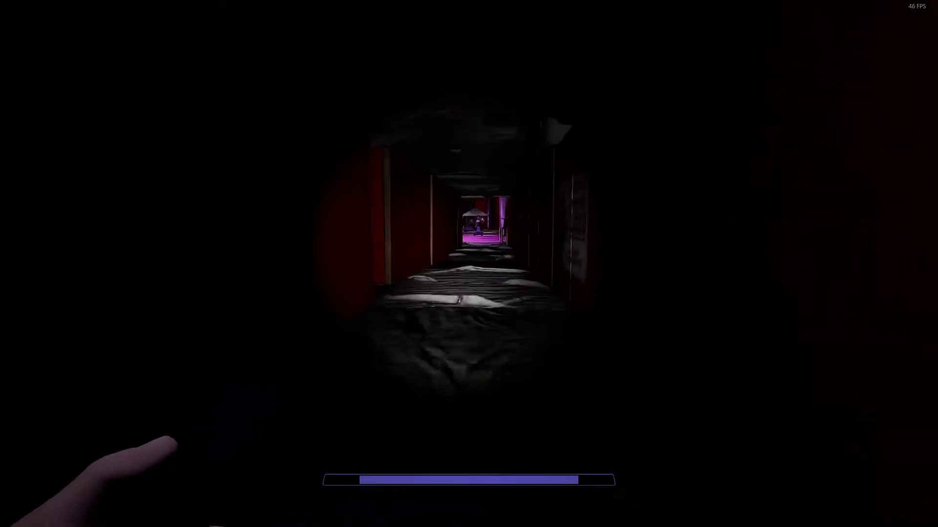
key("w")
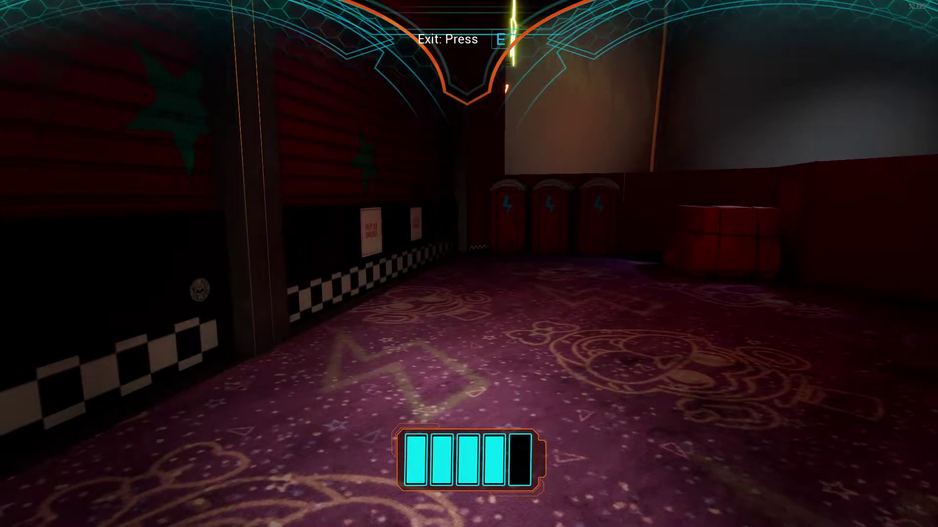
- Pause and review the key bindings under Options > Controls, then leave the menu
key("Escape")
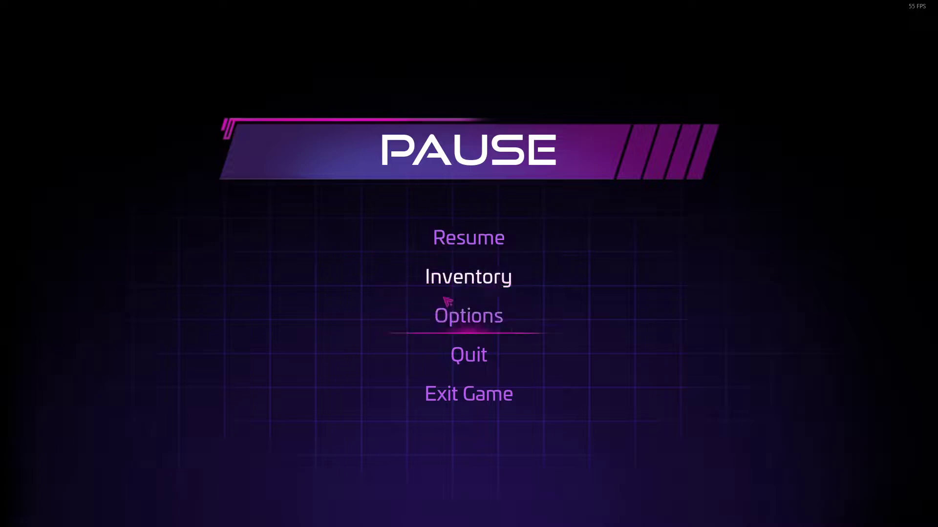
left_click(451, 316)
left_click(174, 336)
scroll(469, 294, "down", 2)
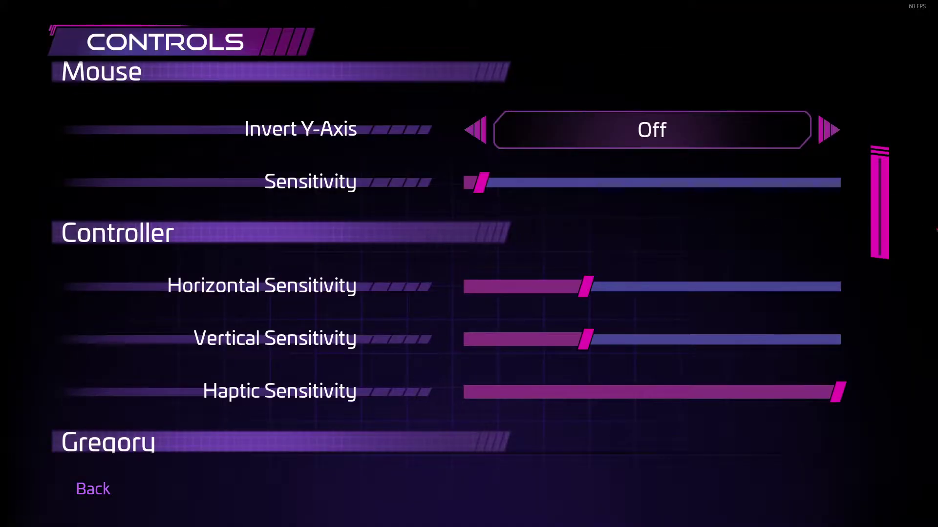
mouse_move(885, 207)
left_mouse_down()
mouse_move(901, 343)
mouse_move(893, 379)
left_mouse_up()
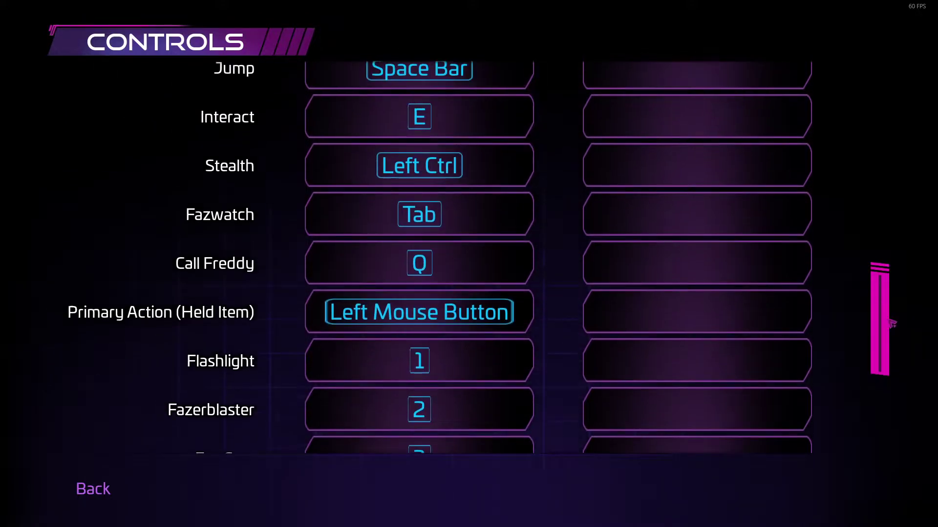
left_click_drag(893, 323, 894, 314)
left_click_drag(891, 264, 893, 297)
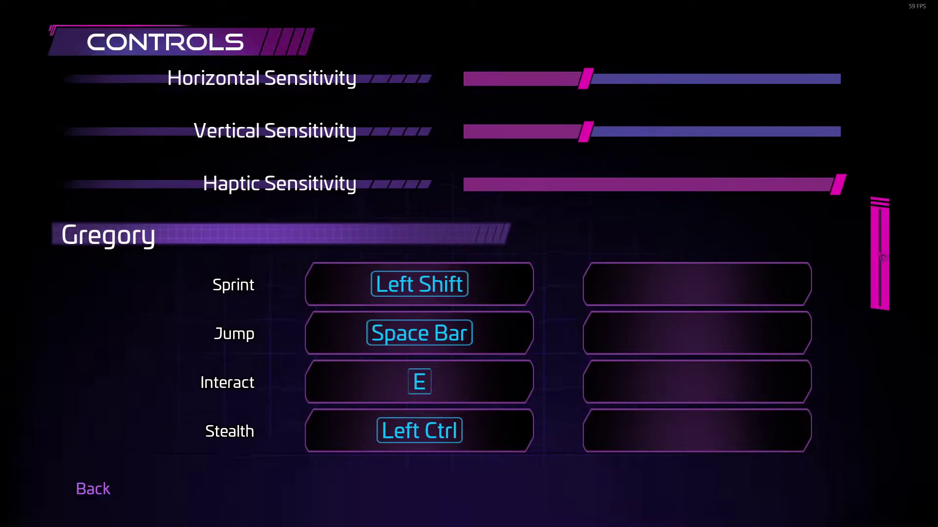
left_click_drag(883, 257, 877, 132)
key("Escape")
key("Escape")
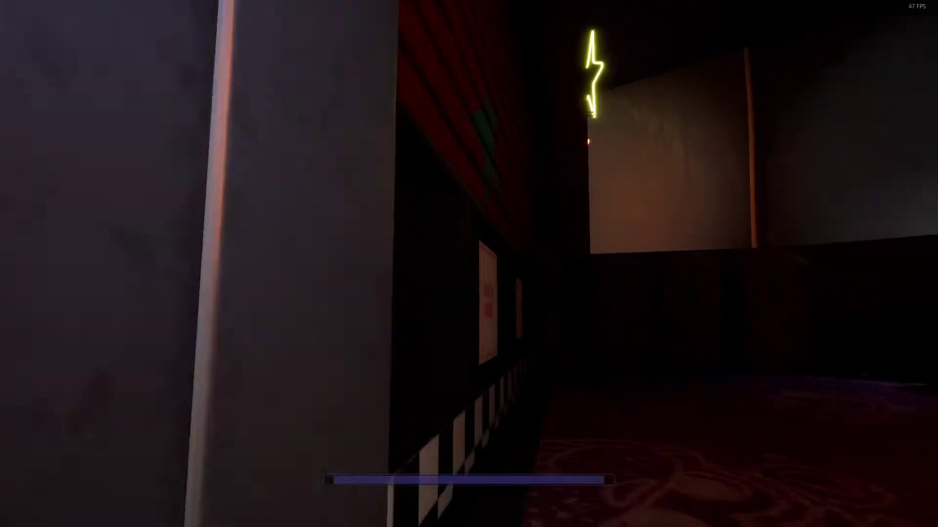
- Walk past the OUT OF ORDER sign through the dark passage and hall toward Roxy Raceway
key("w")
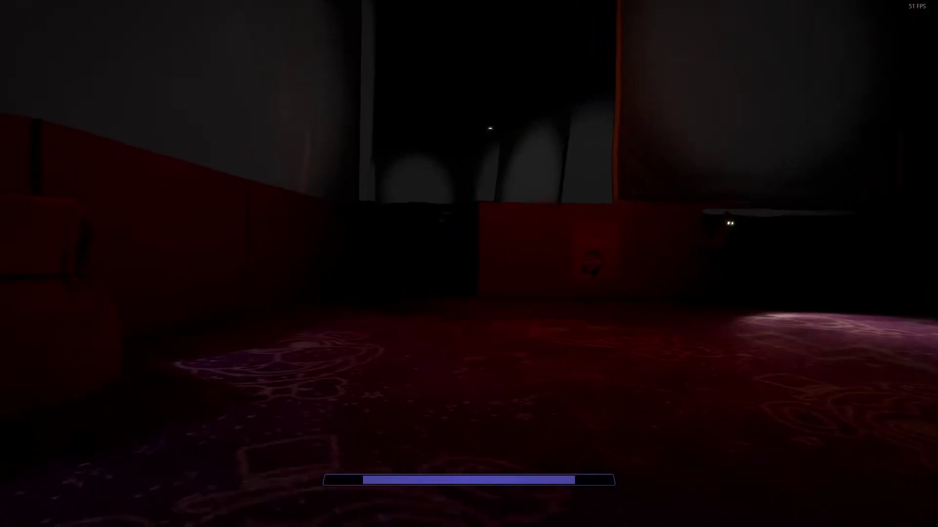
key("w")
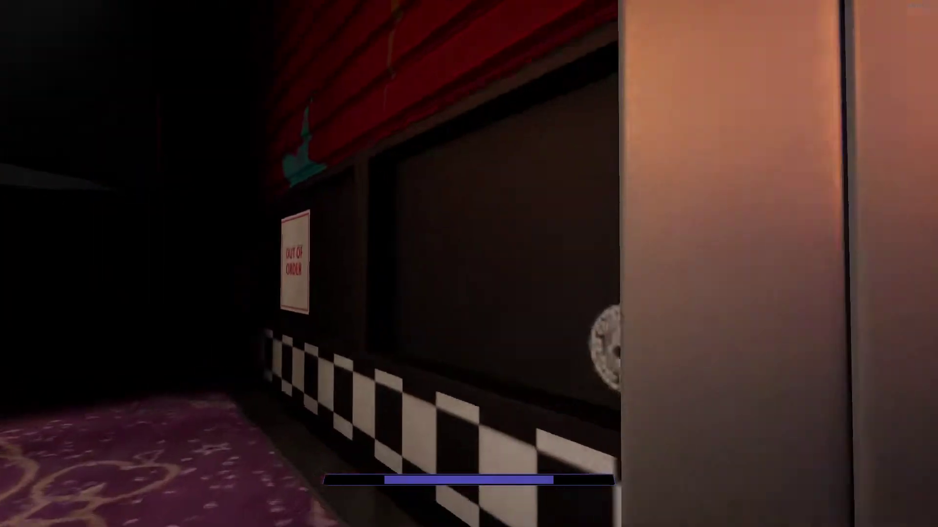
key("w")
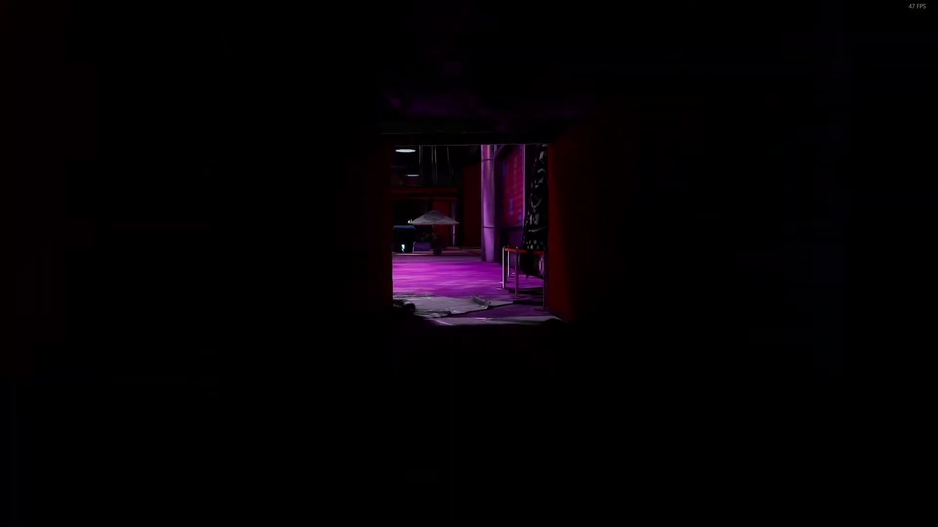
key("w")
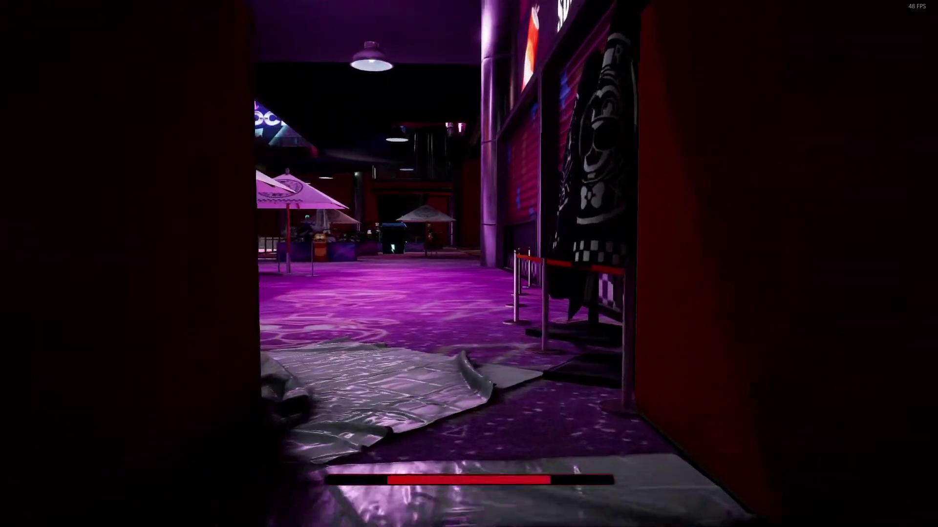
key("w")
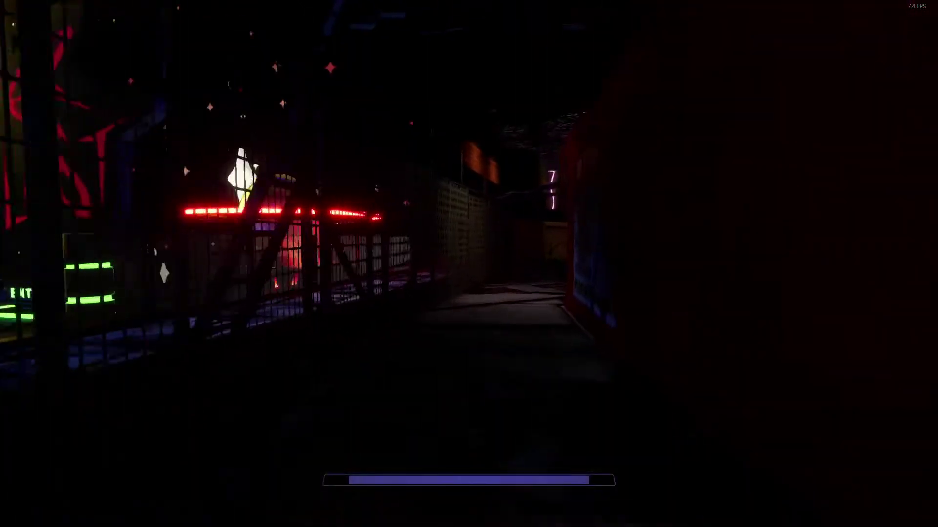
key("w")
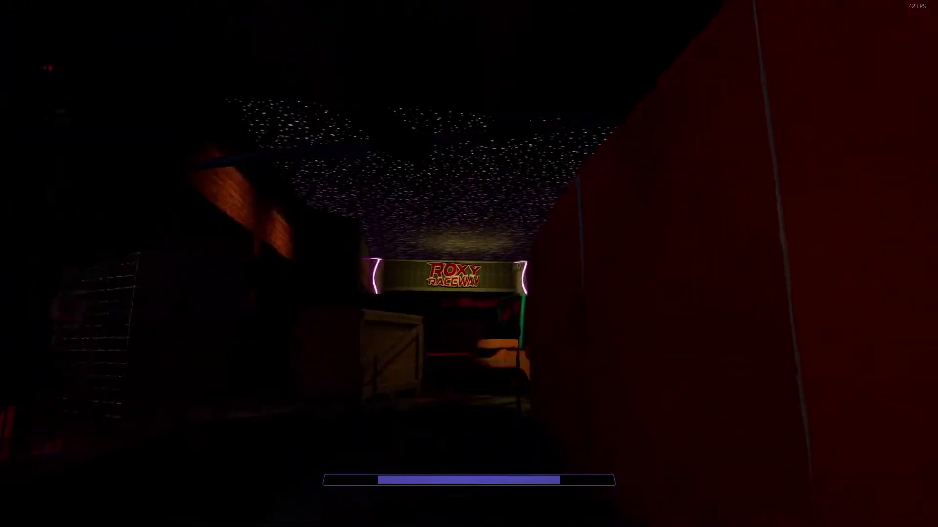
key("w")
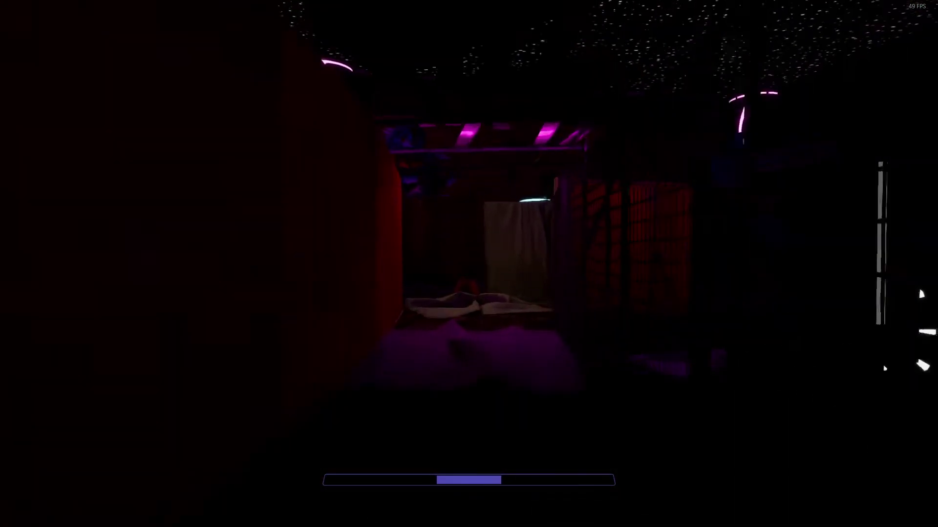
- Pass beside Roxy Raceway, view the fenced closed attraction, and continue down the corridor
key("w")
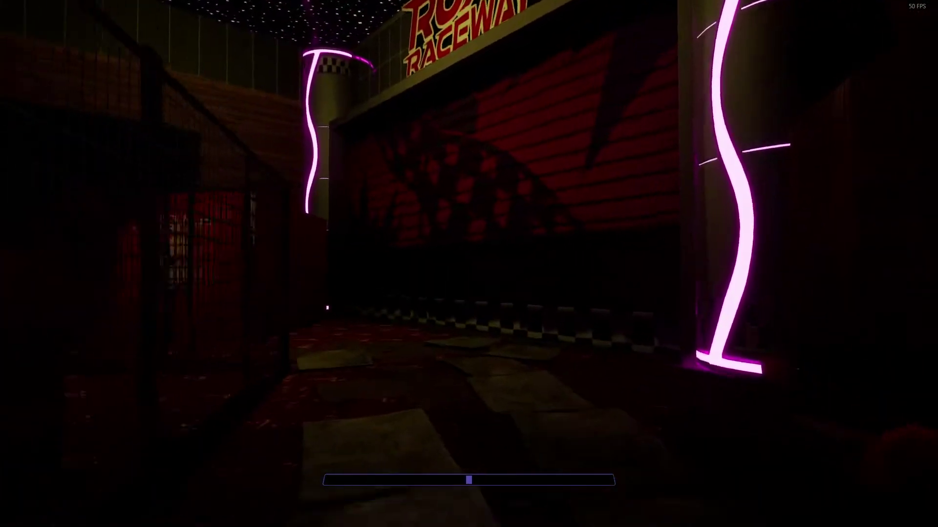
key("w")
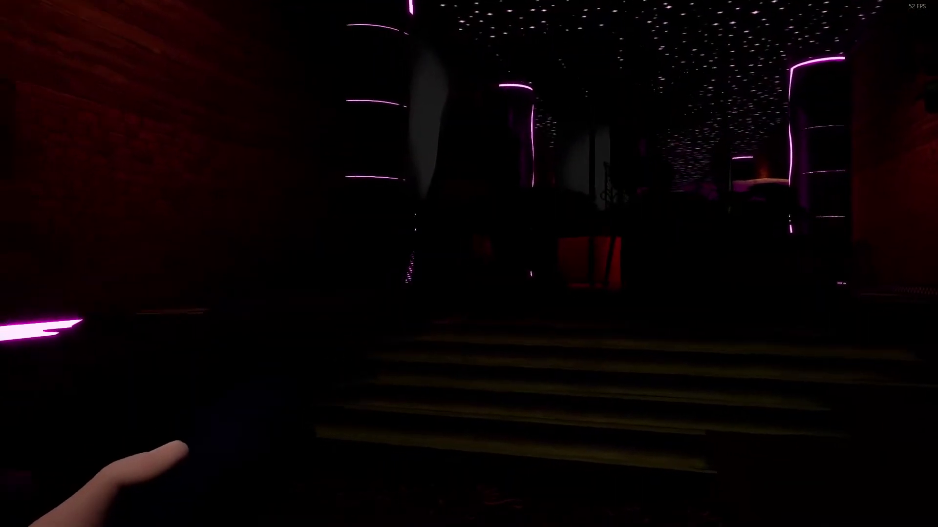
key("f")
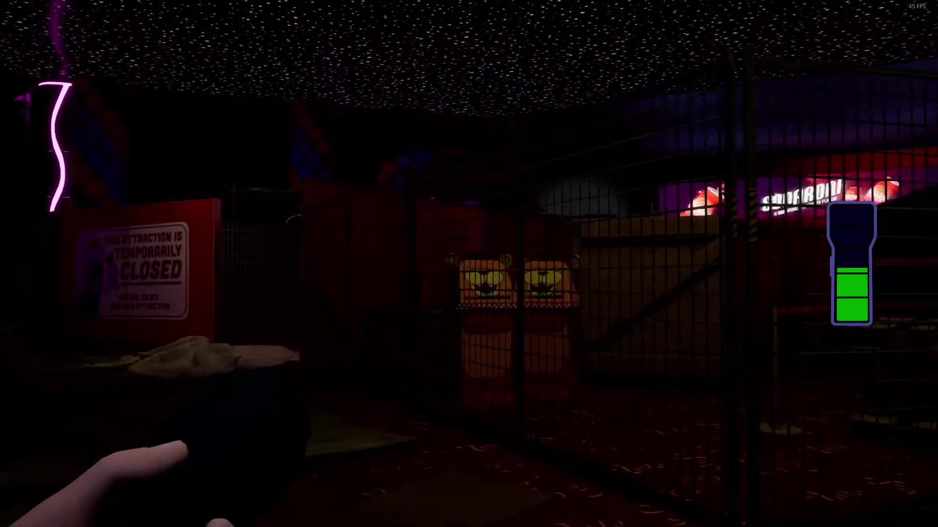
key("f")
key("w")
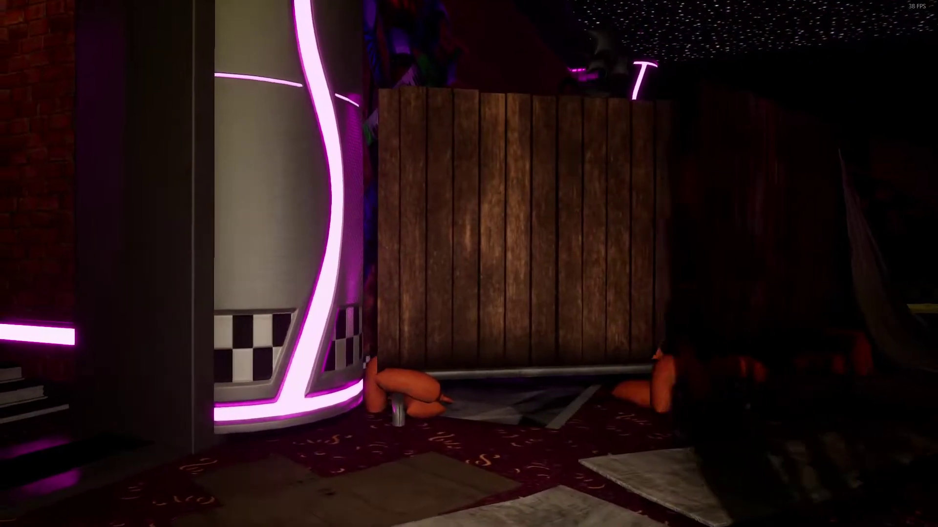
- Descend the stairs and cross the dim red room into the fenced ramp corridor
key("w")
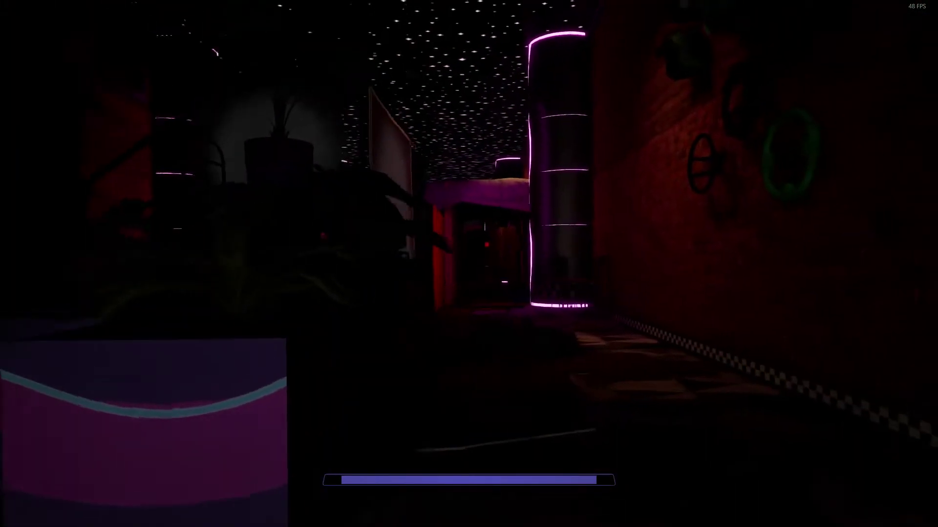
key("w")
key("w")
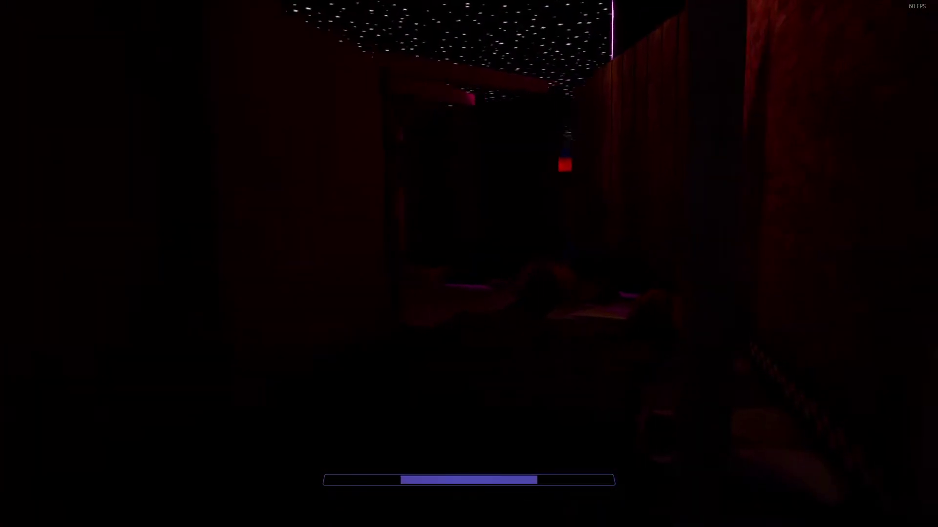
key("w")
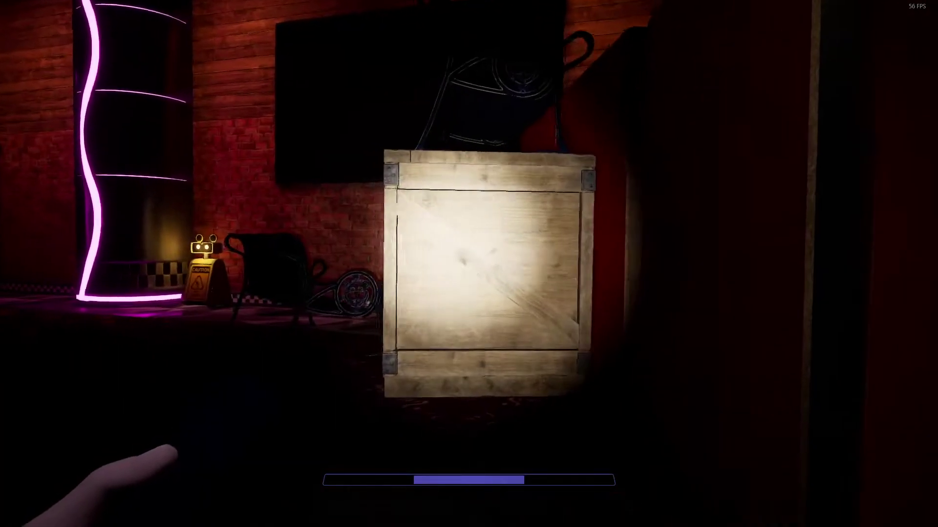
key("w")
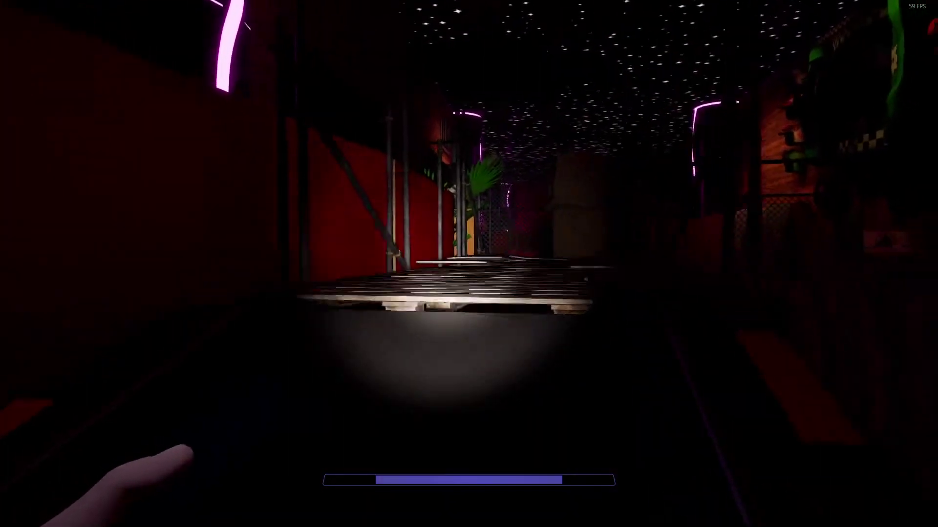
key("w")
key("w")
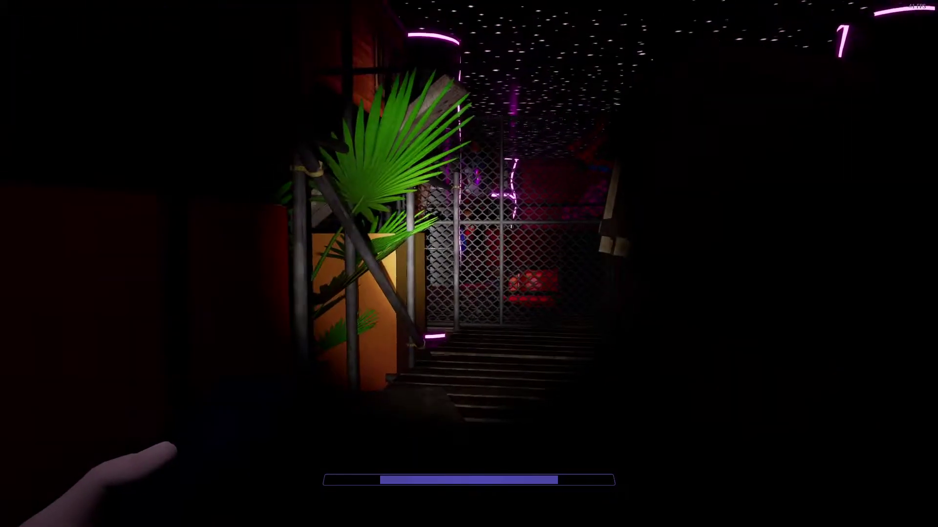
key("w")
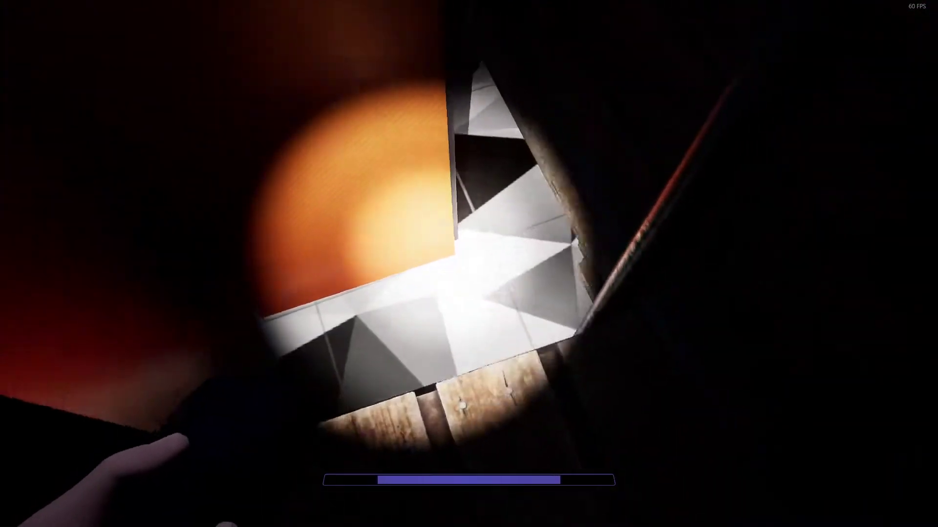
- Go through the starlit corridor with the flashlight and collect the pink-and-green bag
left_click_drag(469, 264, 469, 220)
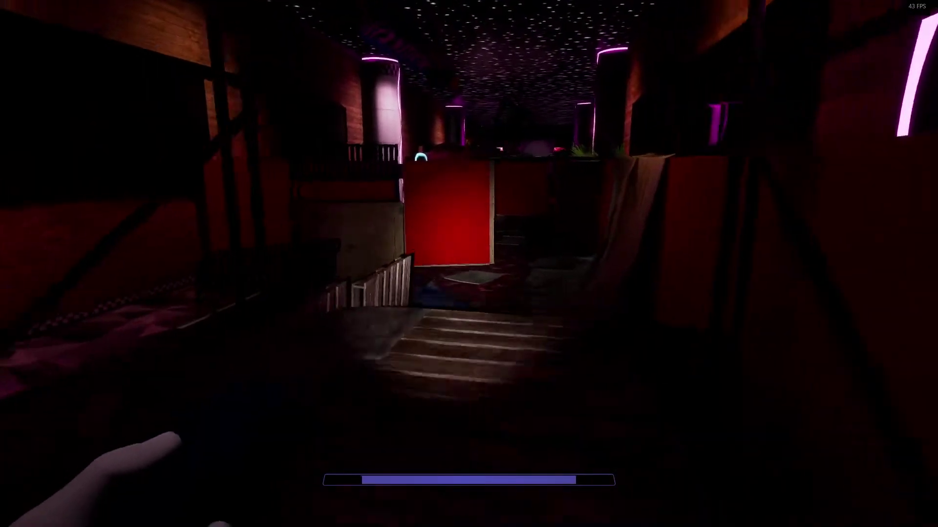
key("w")
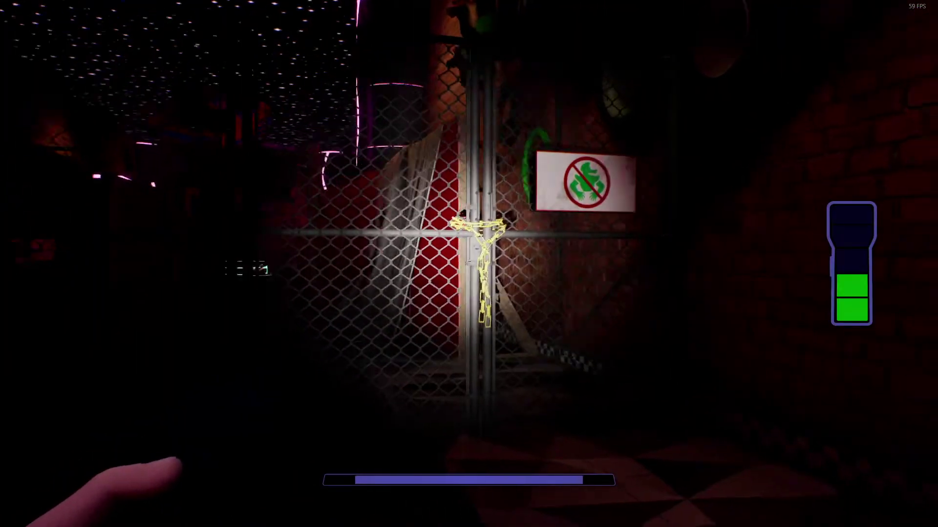
key("w")
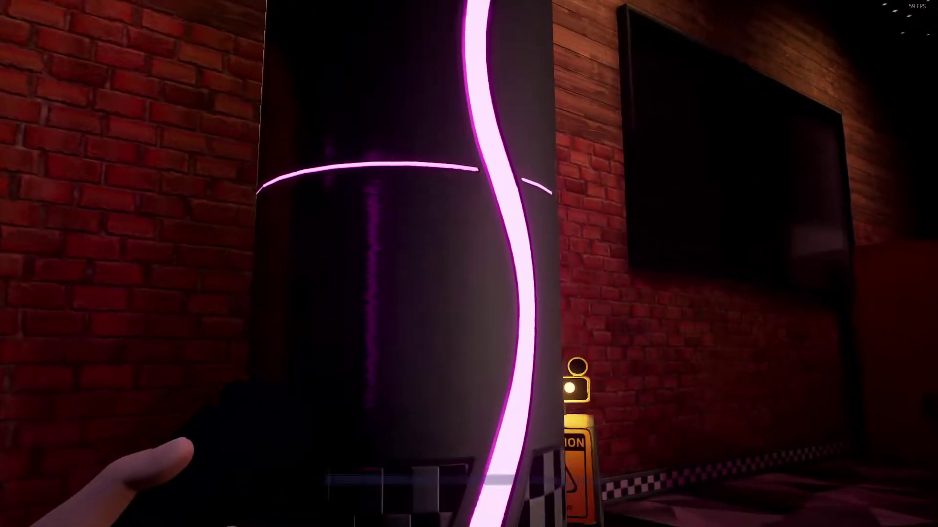
key("f")
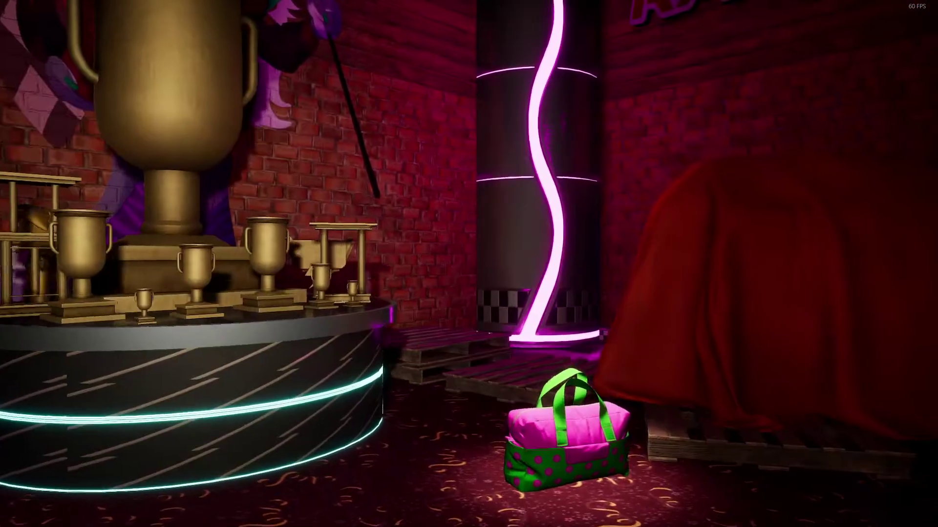
key("w")
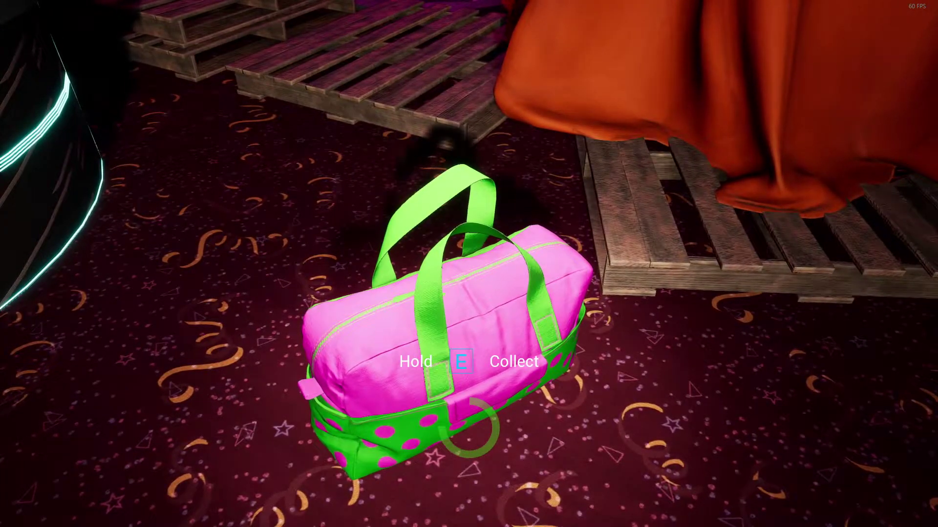
key("e")
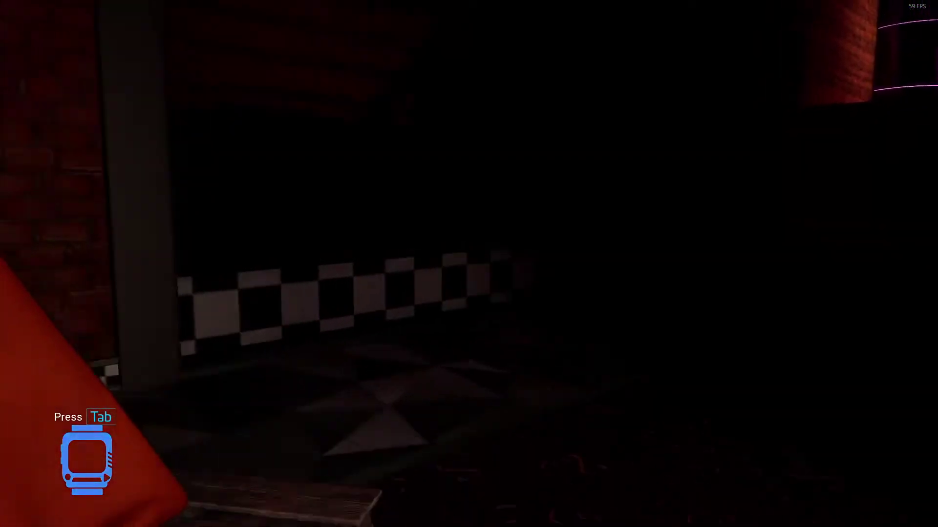
- Walk past the Roxy Raceway sign and recharge the flashlight inside Freddy
key("w")
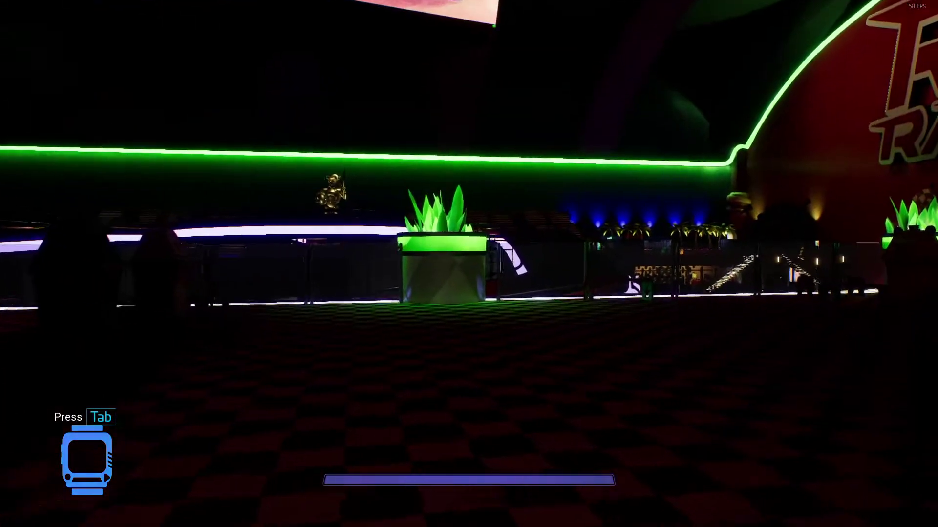
key("w")
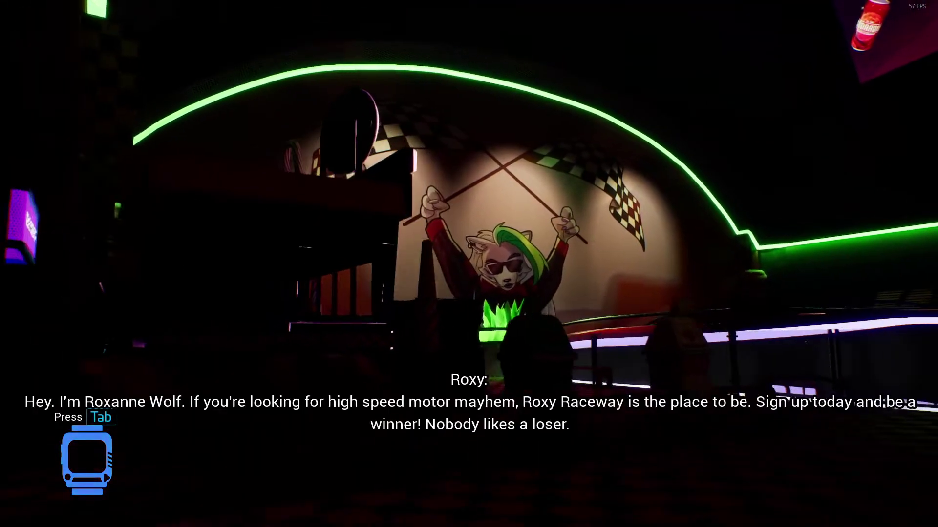
key("w")
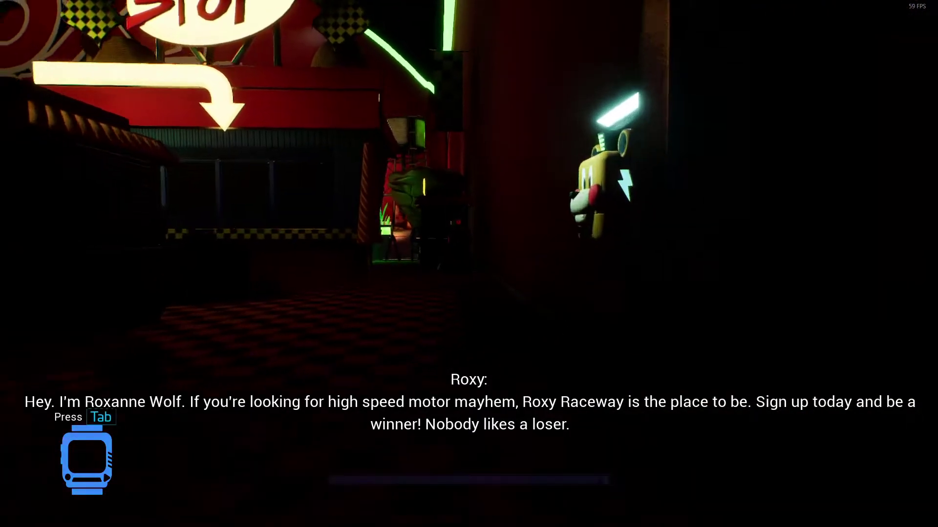
key("w")
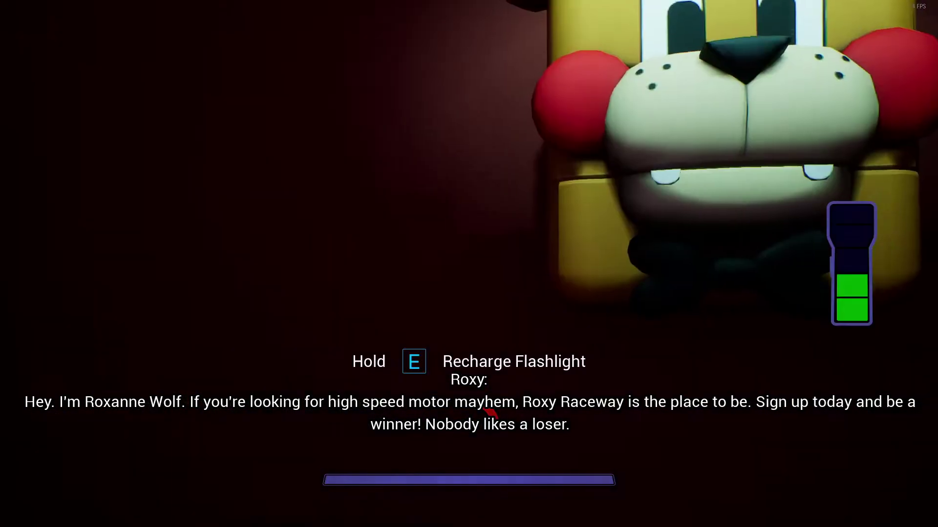
key("e")
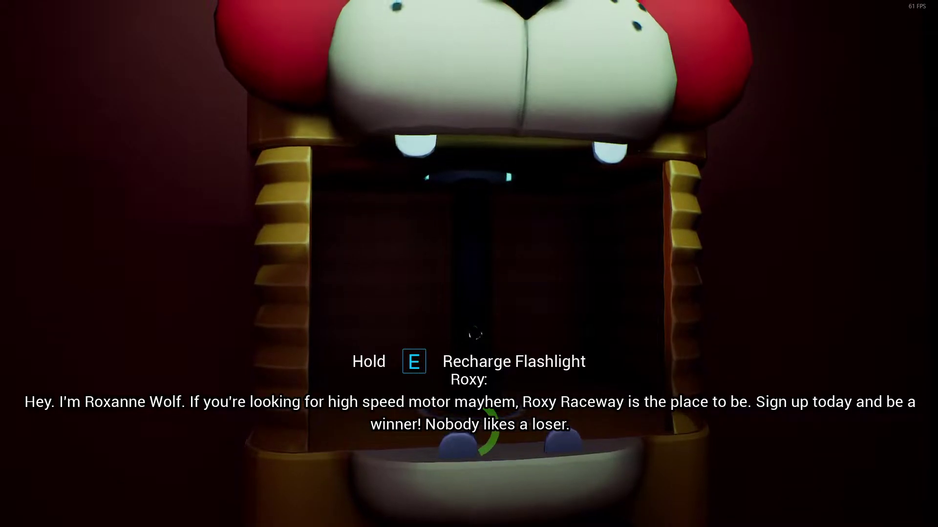
key("s")
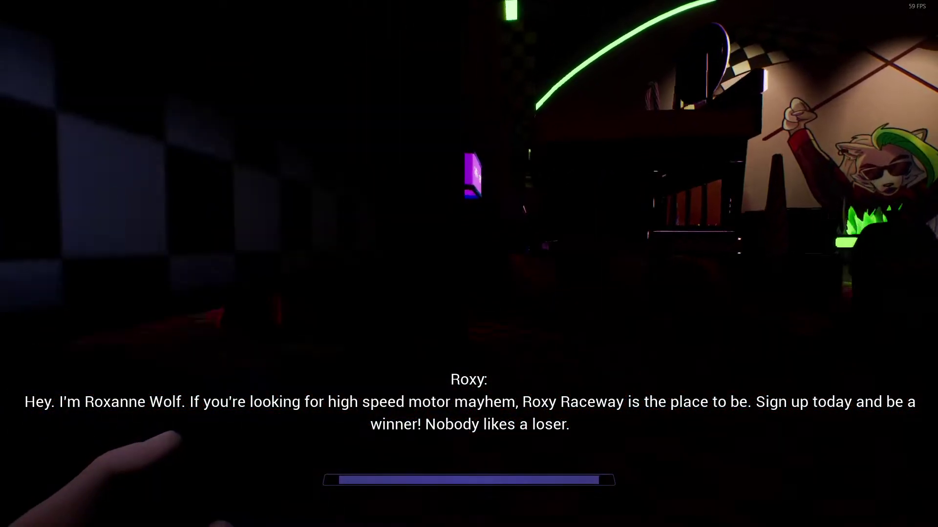
- Walk into the arcade hall and save at the wall station, overwriting the latest save
key("w")
key("w")
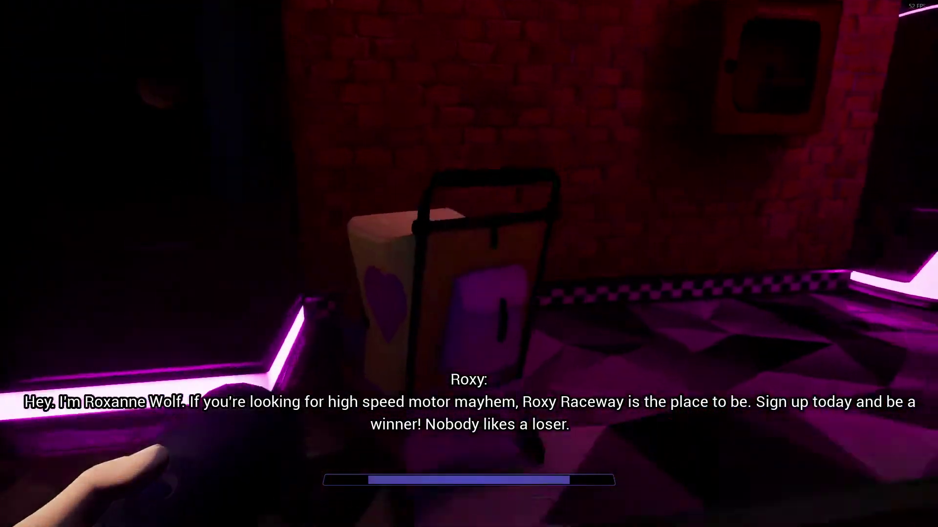
key("w")
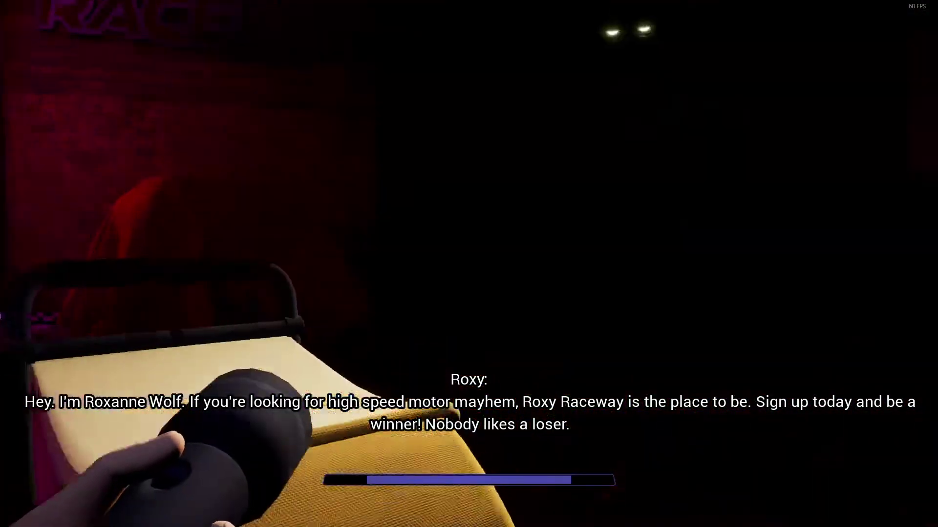
key("w")
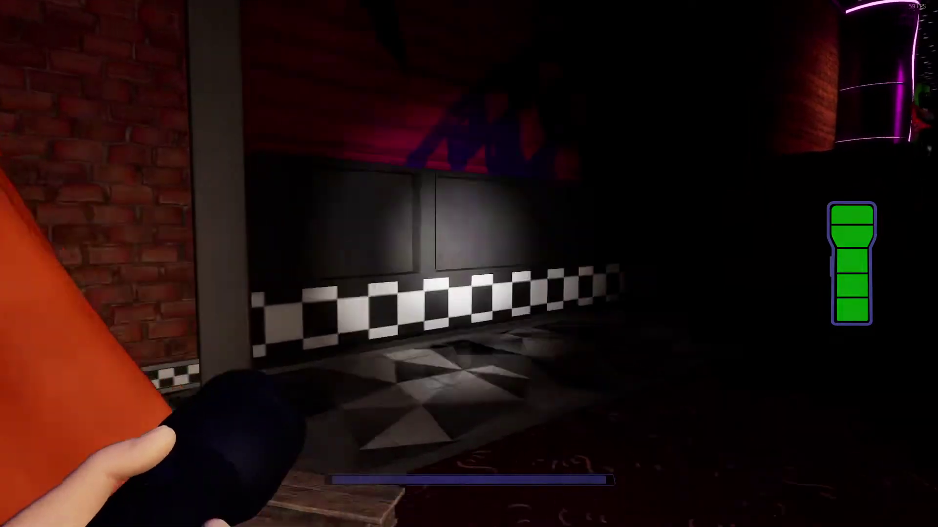
key("w")
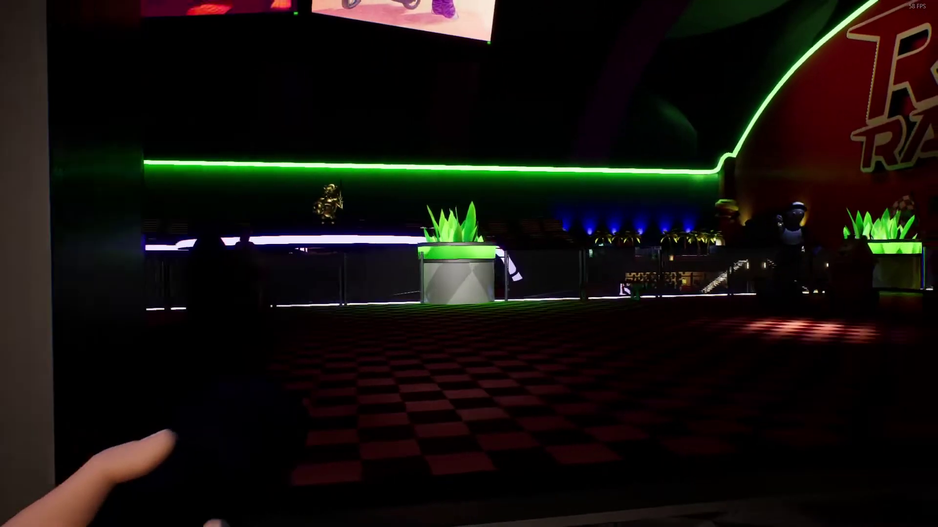
key("w")
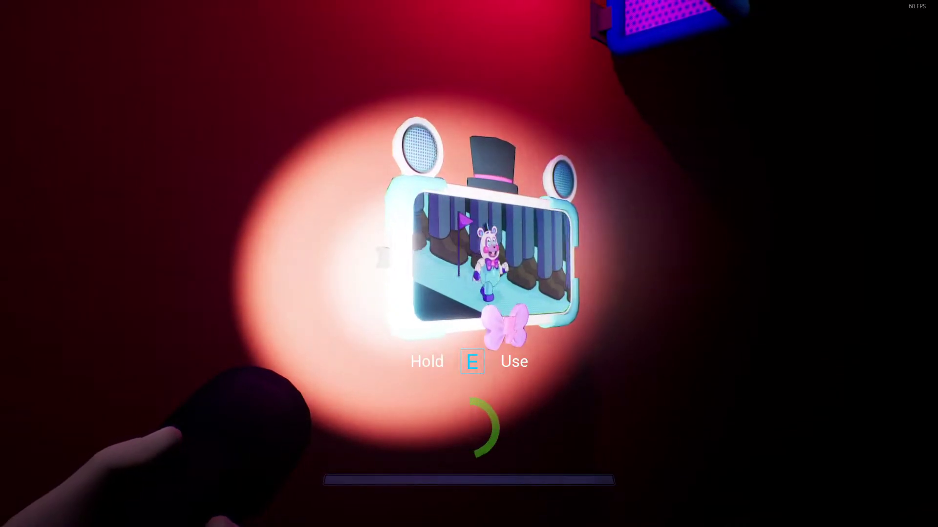
key("e")
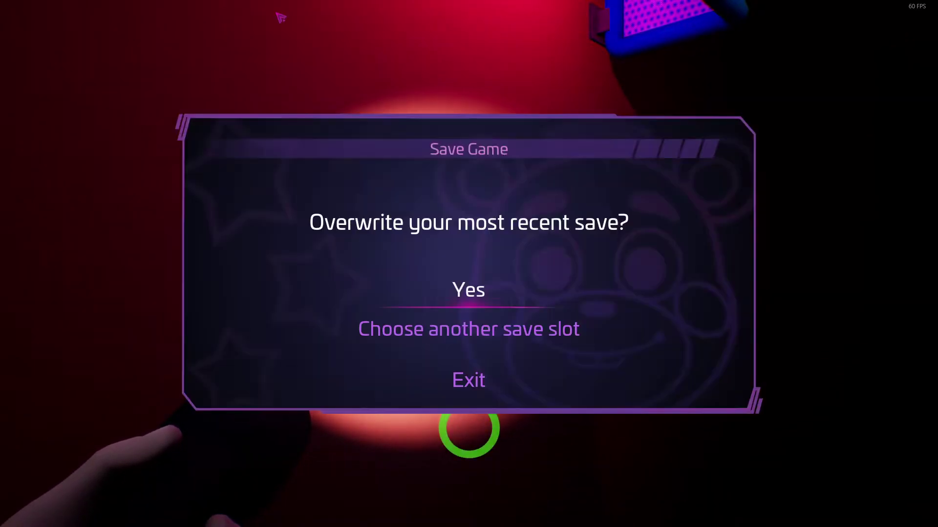
key("Escape")
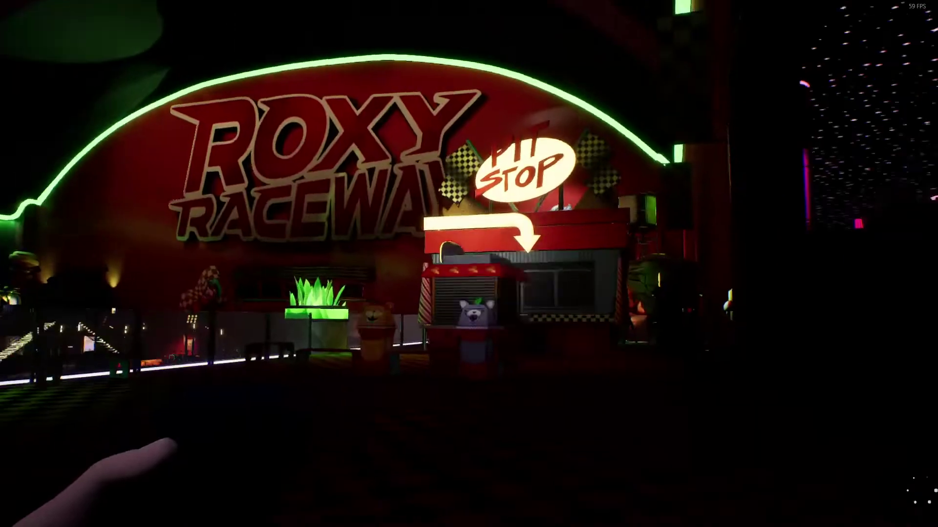
- Walk past the green Roxy trash can and the Pit Stop to the pink booth corridor
key("w")
key("w")
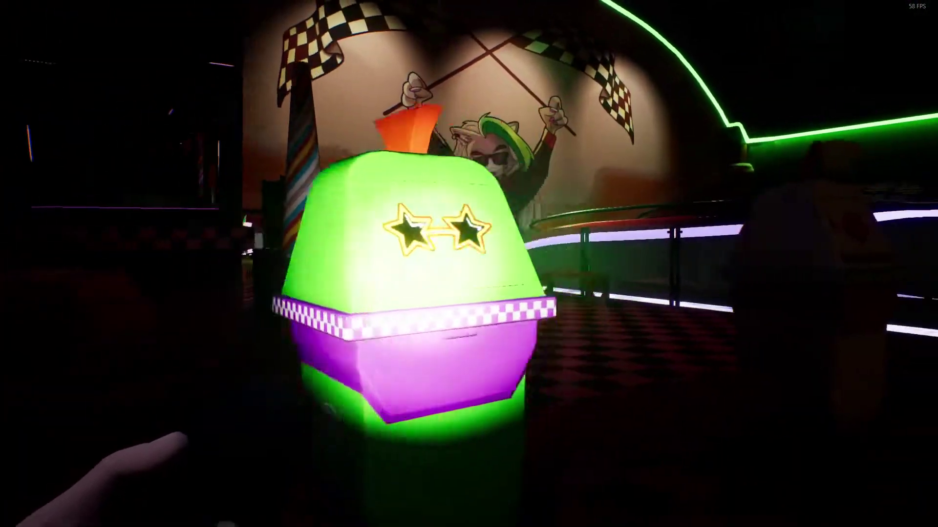
key("f")
key("w")
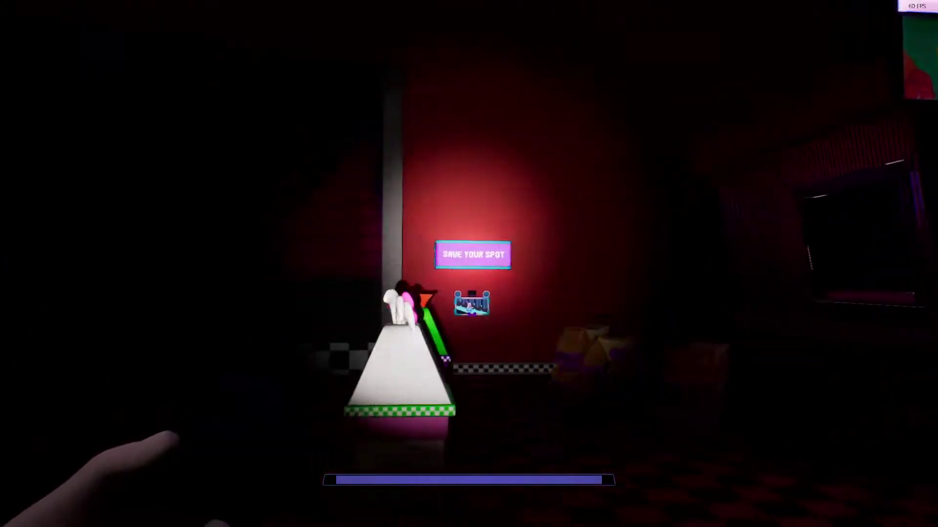
key("w")
key("f")
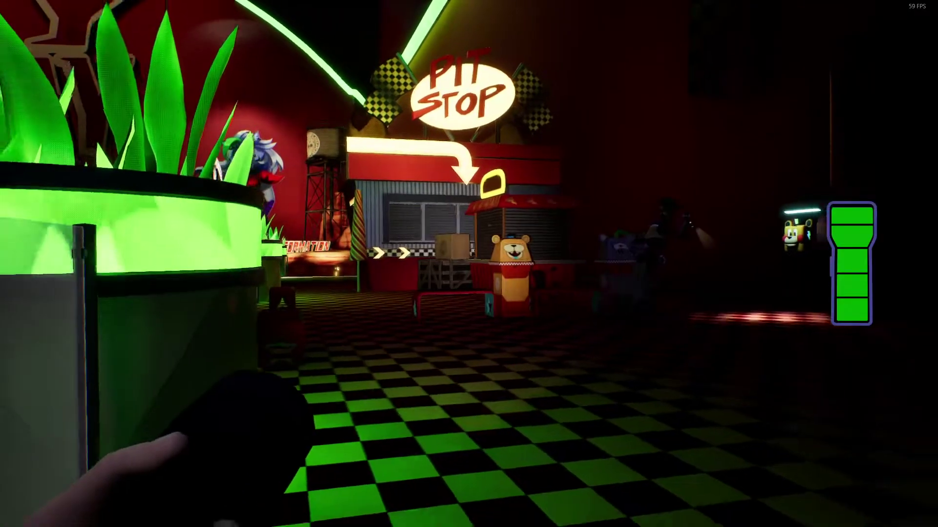
key("w")
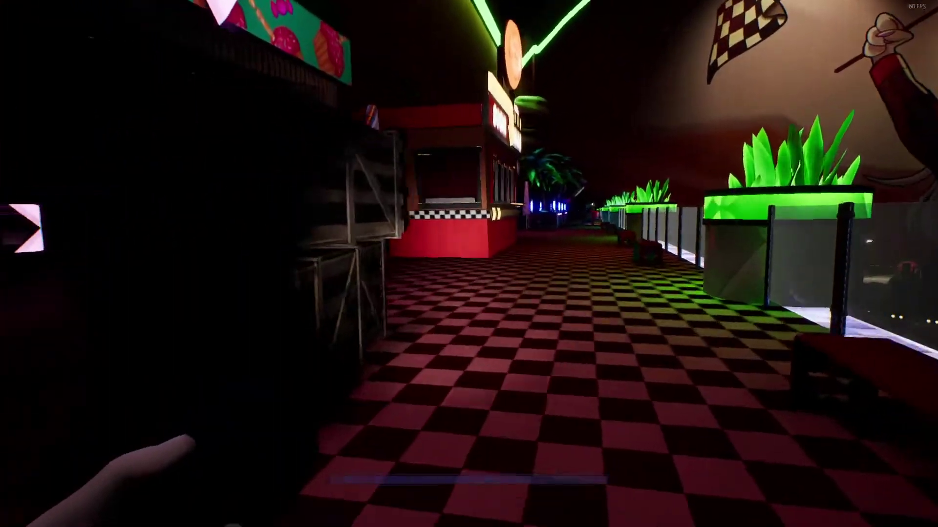
key("w")
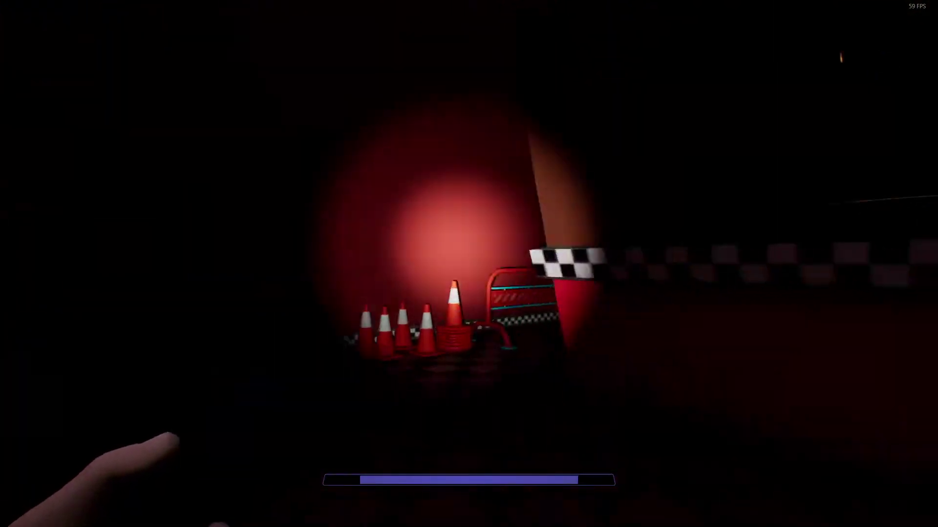
key("w")
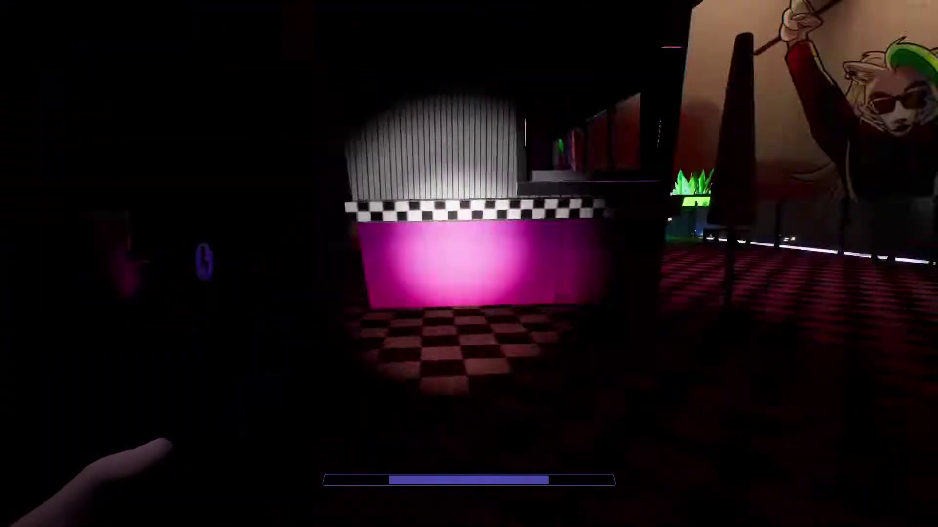
key("w")
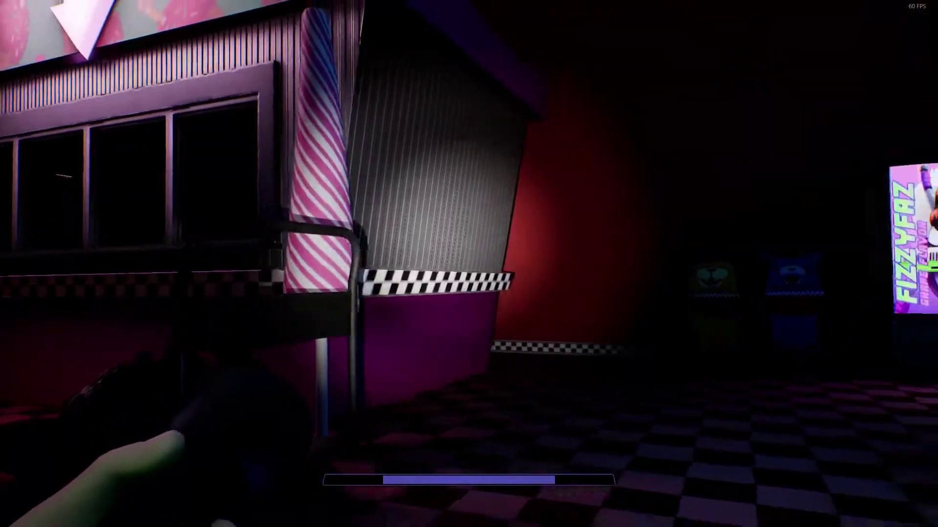
- Go down the stairs, past the forklift and red barrier, into the lit Roxy Raceway corridor
key("w")
key("w")
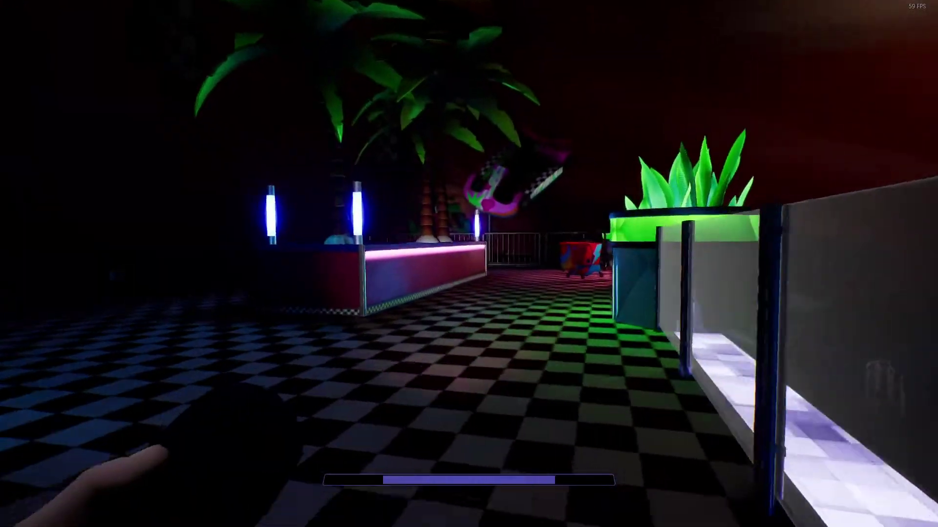
key("w")
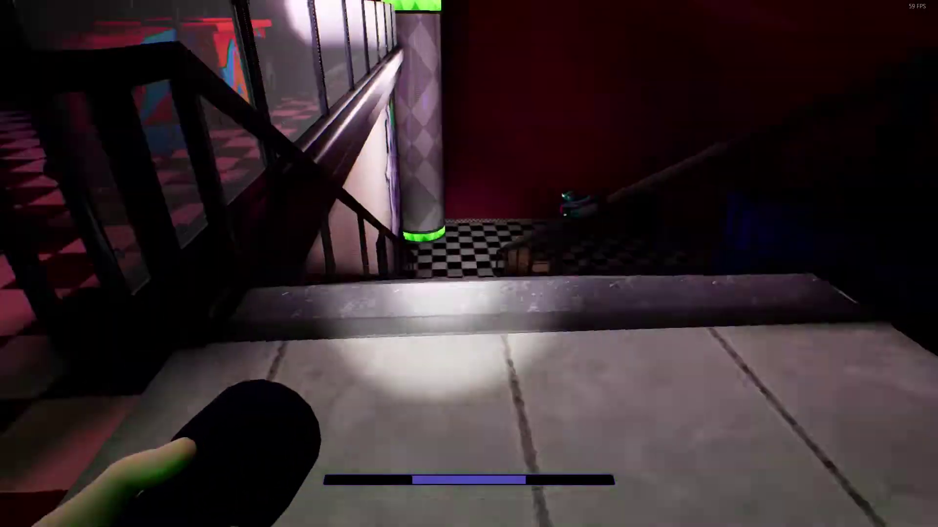
key("w")
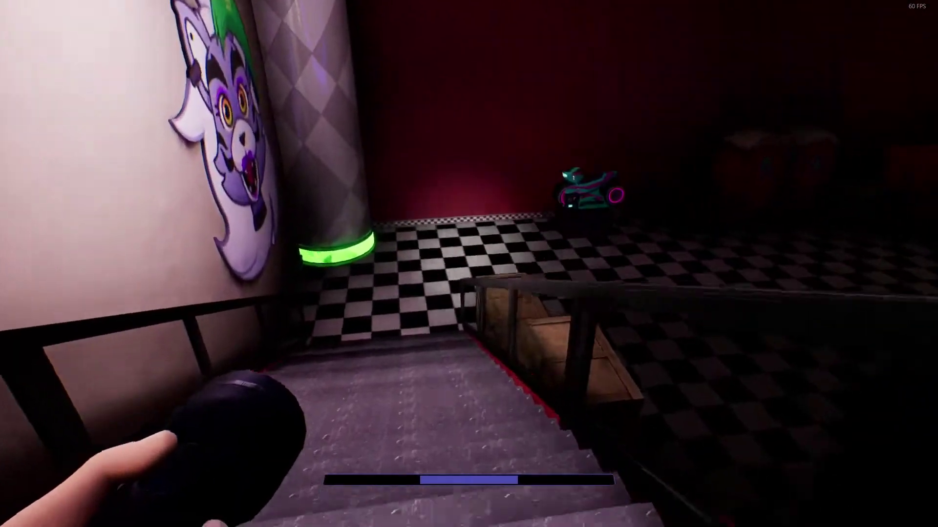
key("w")
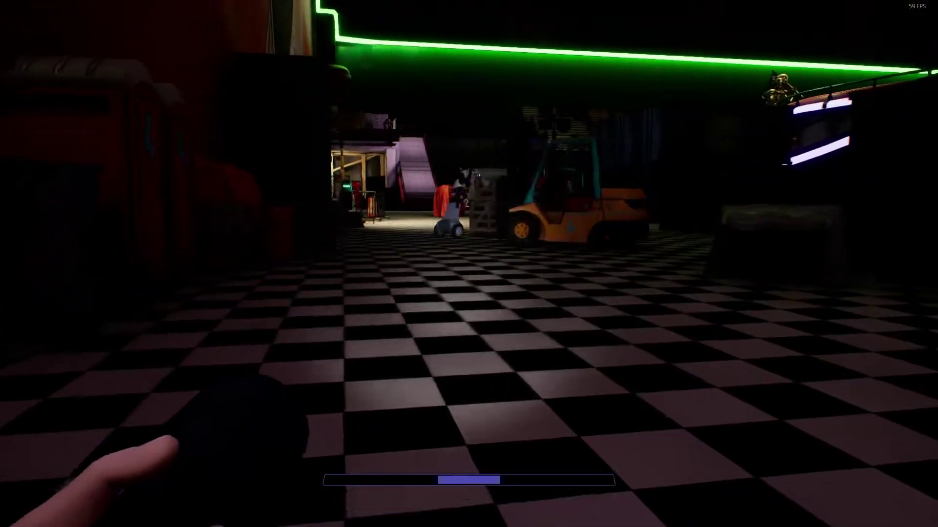
key("w")
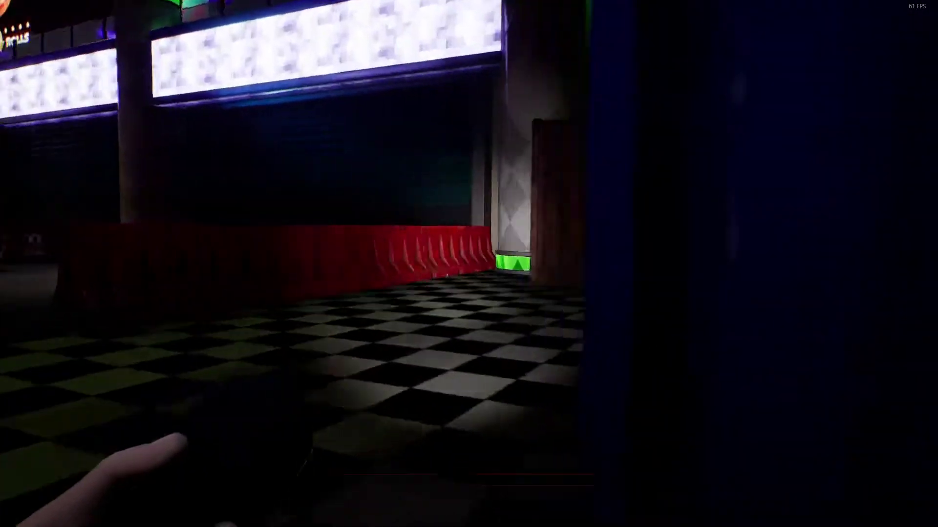
key("w")
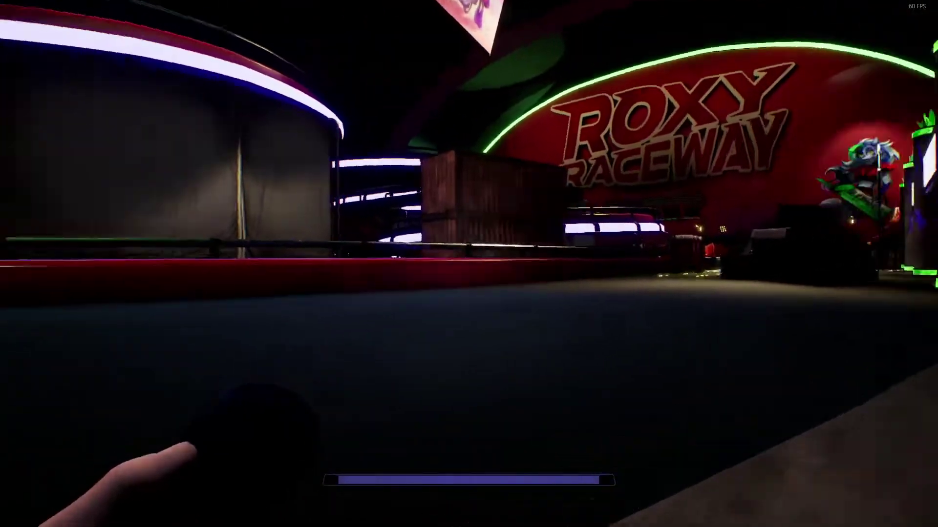
key("shift+w")
key("shift+w")
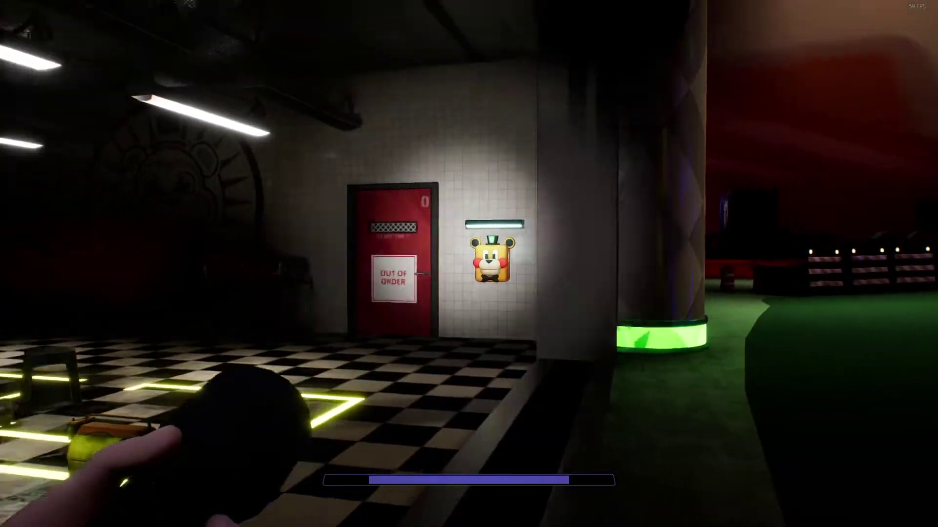
- Pass the NO RE-ENTRY doors, walk by the blue star kart and enter the red Roxy pod
key("w")
key("w")
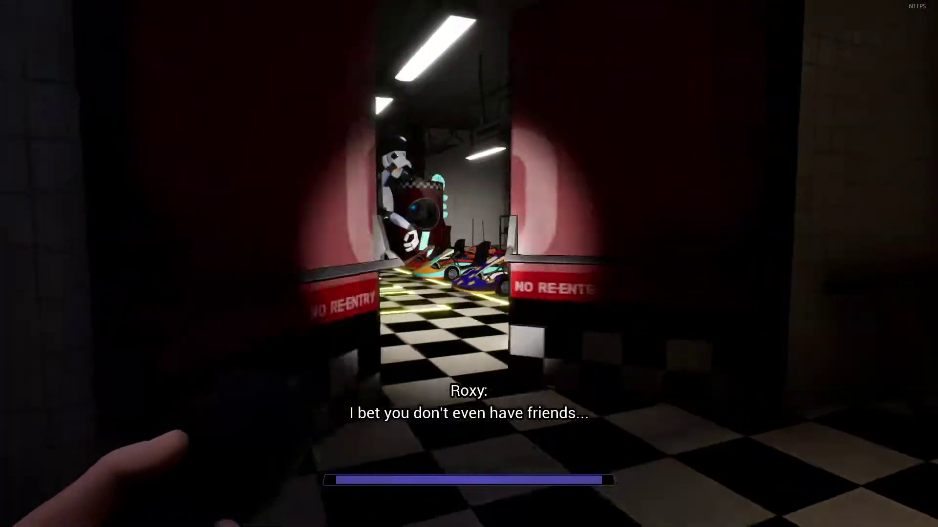
key("w")
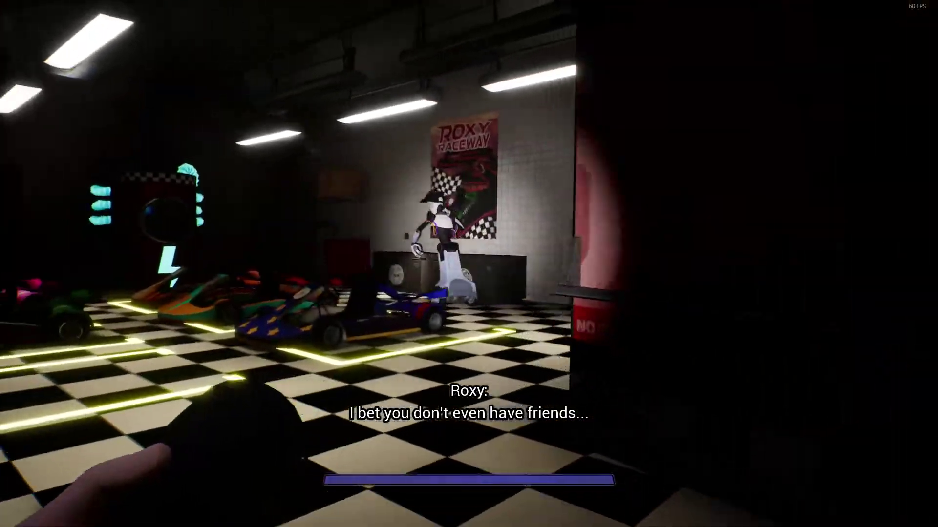
key("w")
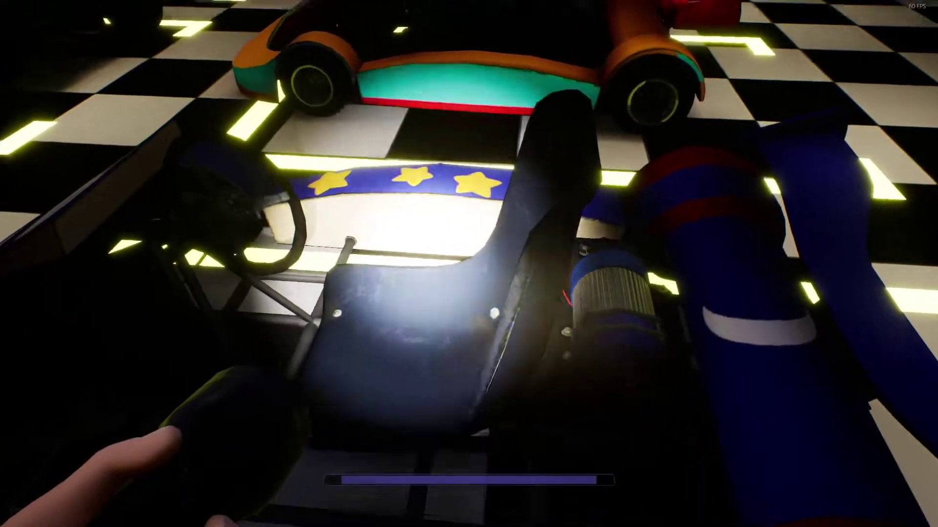
key("w")
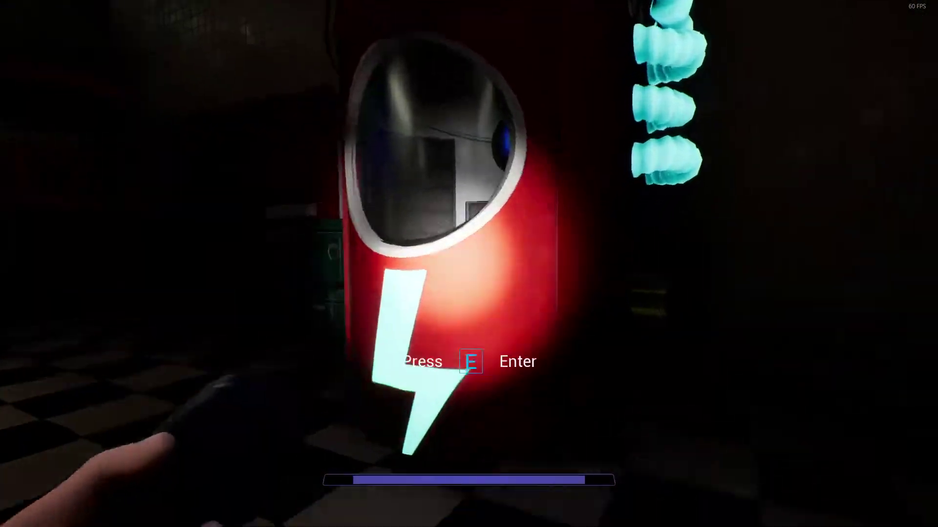
key("e")
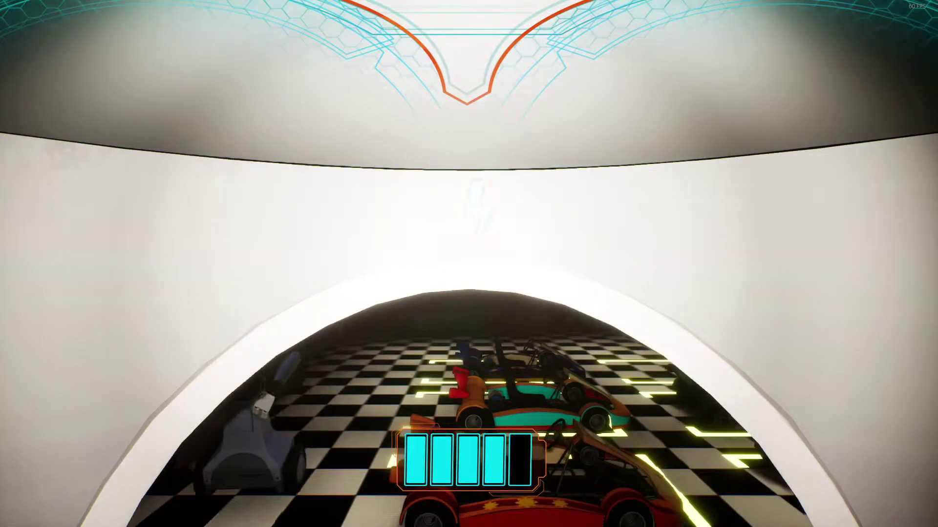
- Drive the security bot past the pillar and party-room booths to the Roxy Raceway railing
key("w")
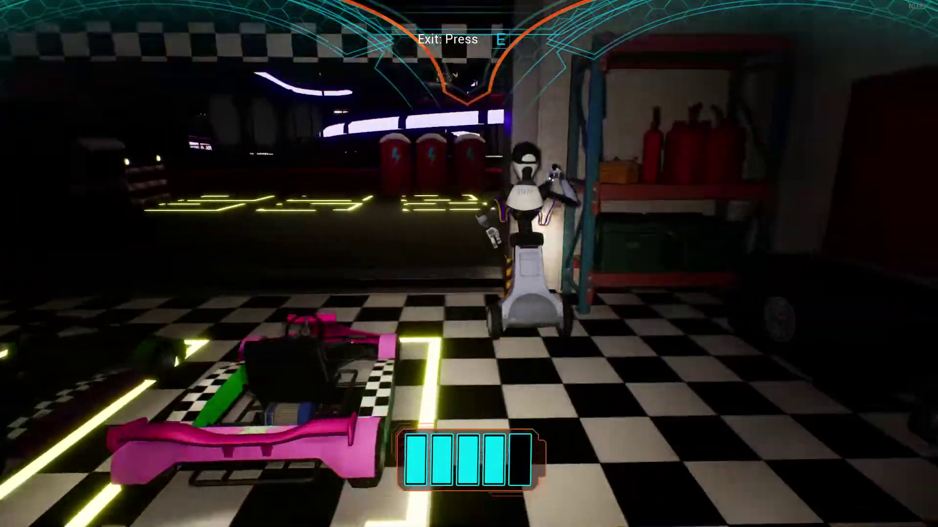
key("w")
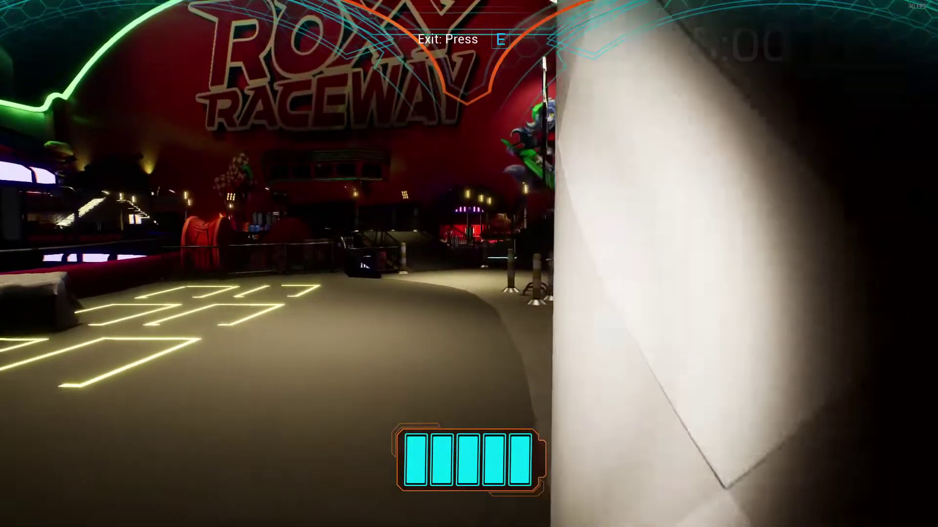
key("w")
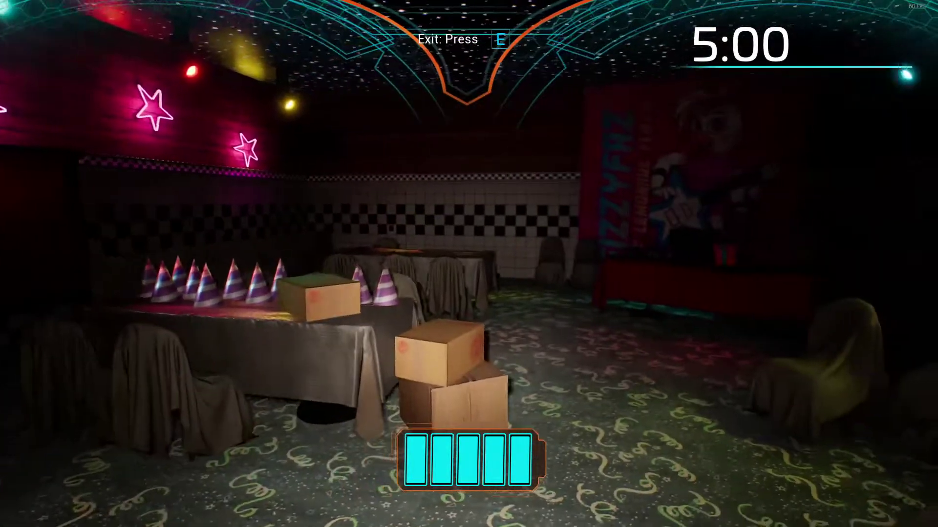
key("w")
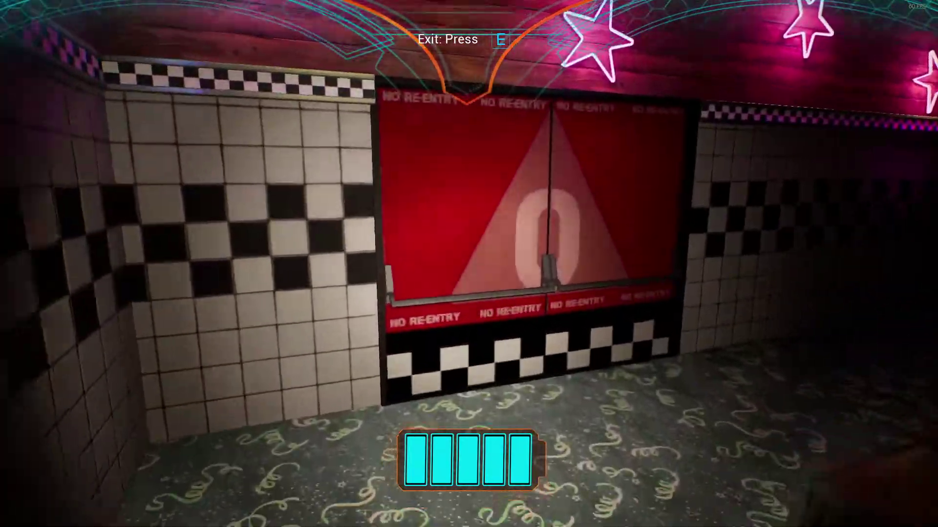
key("w")
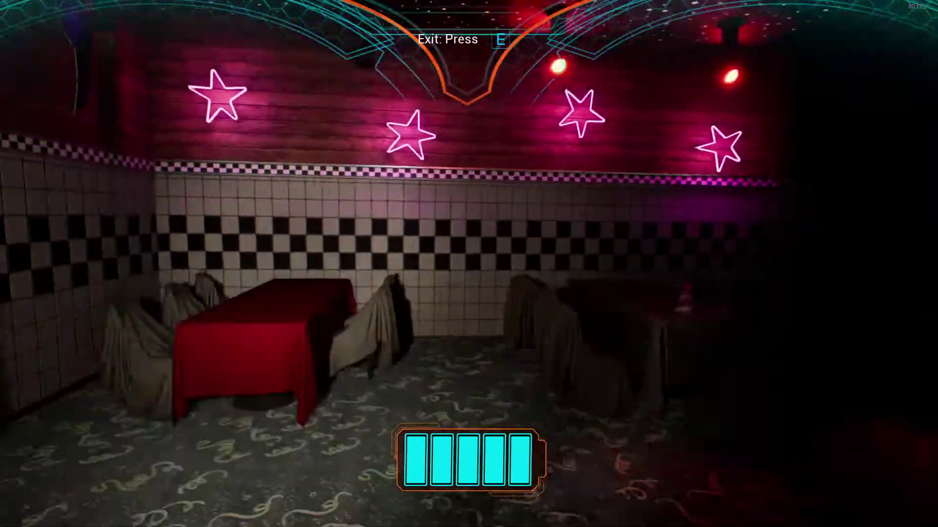
key("w")
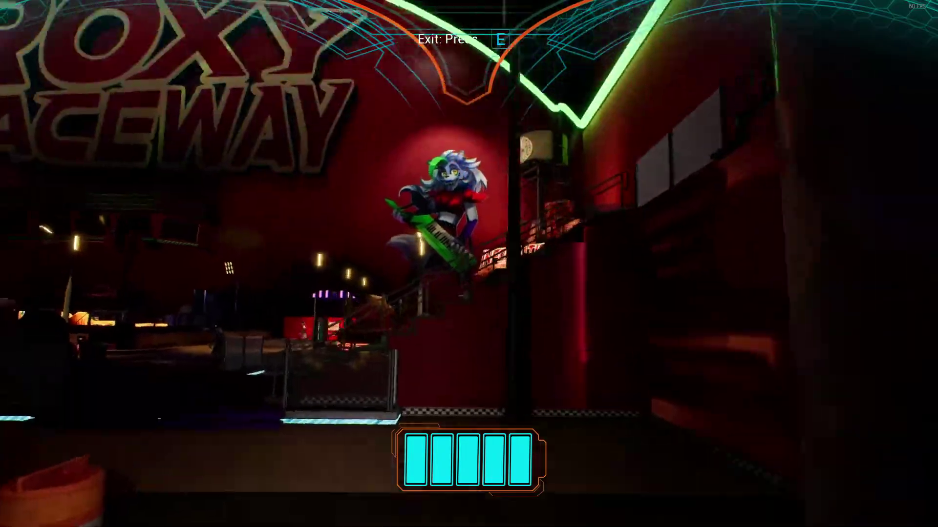
key("w")
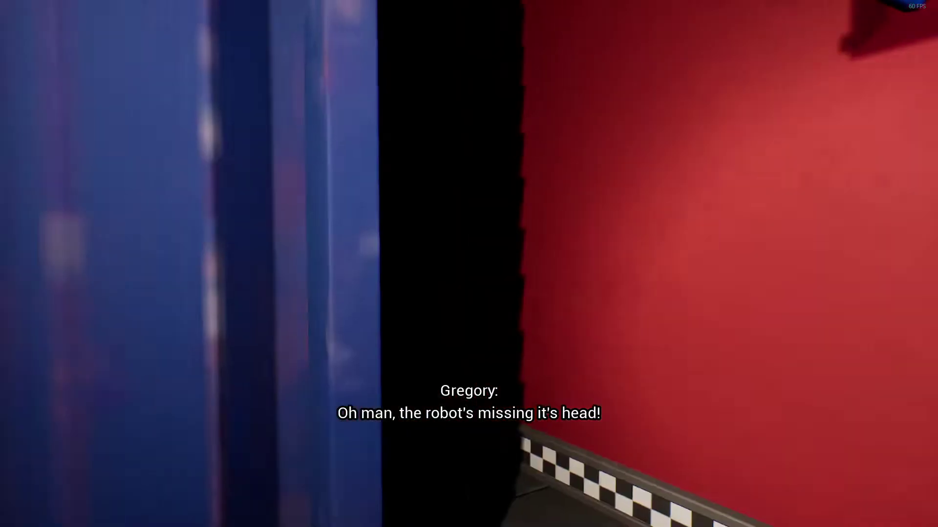
- Walk up to the Save Your Spot station poster
key("w")
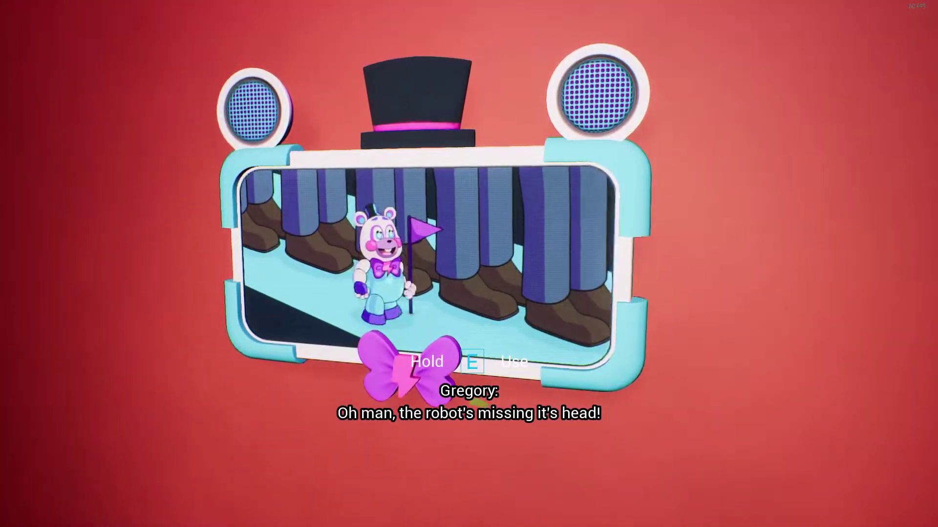